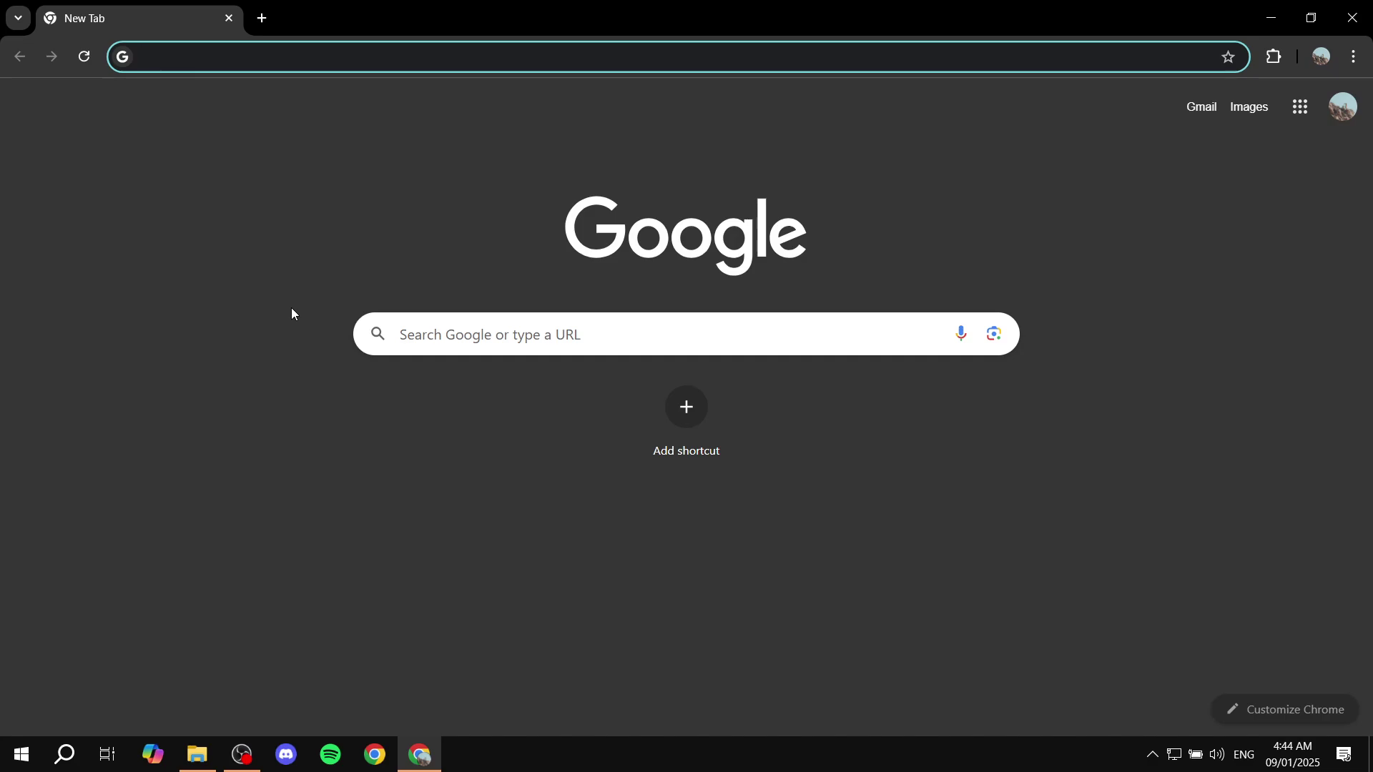
# Go to wix.com to reach the overview of the account's sites.
pyautogui.write('wix.com')
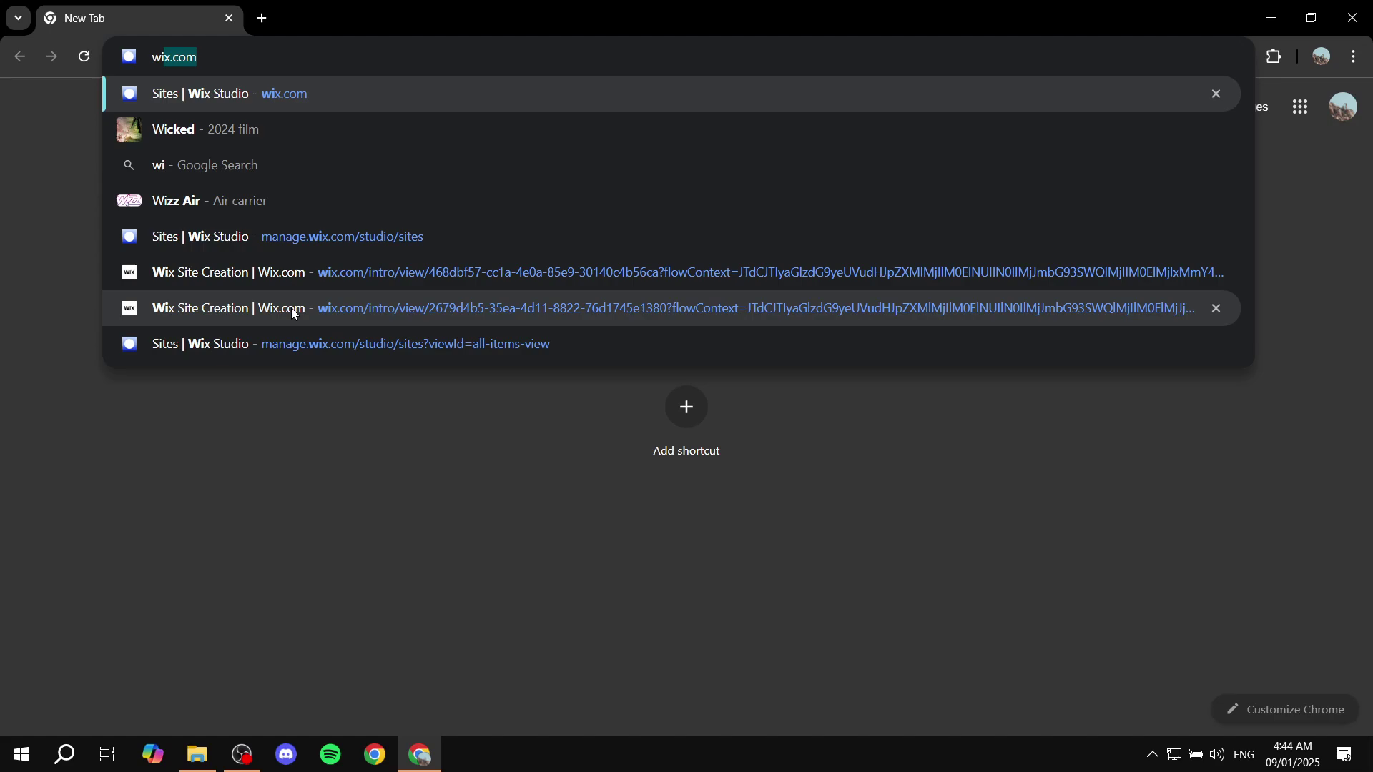
pyautogui.press('Return')
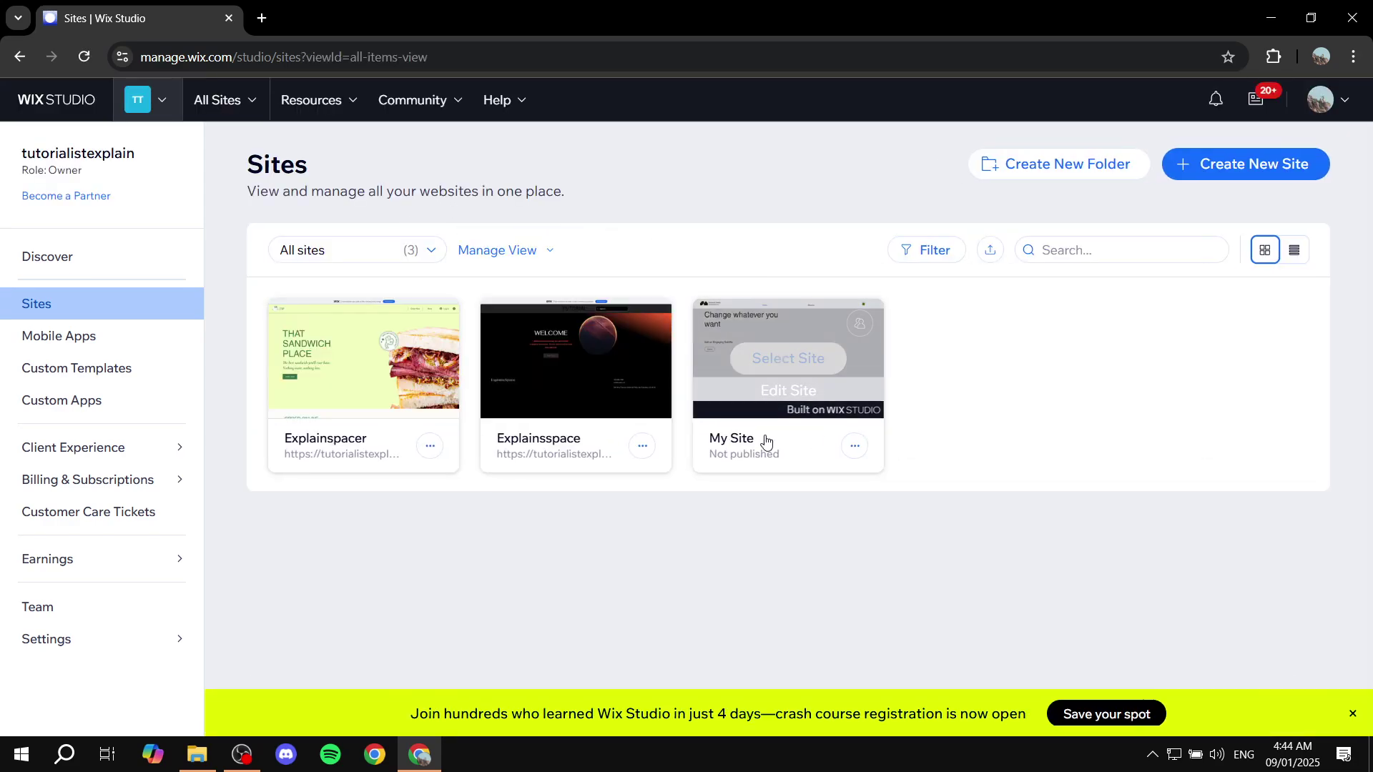
pyautogui.moveTo(256, 173); pyautogui.dragTo(399, 164)
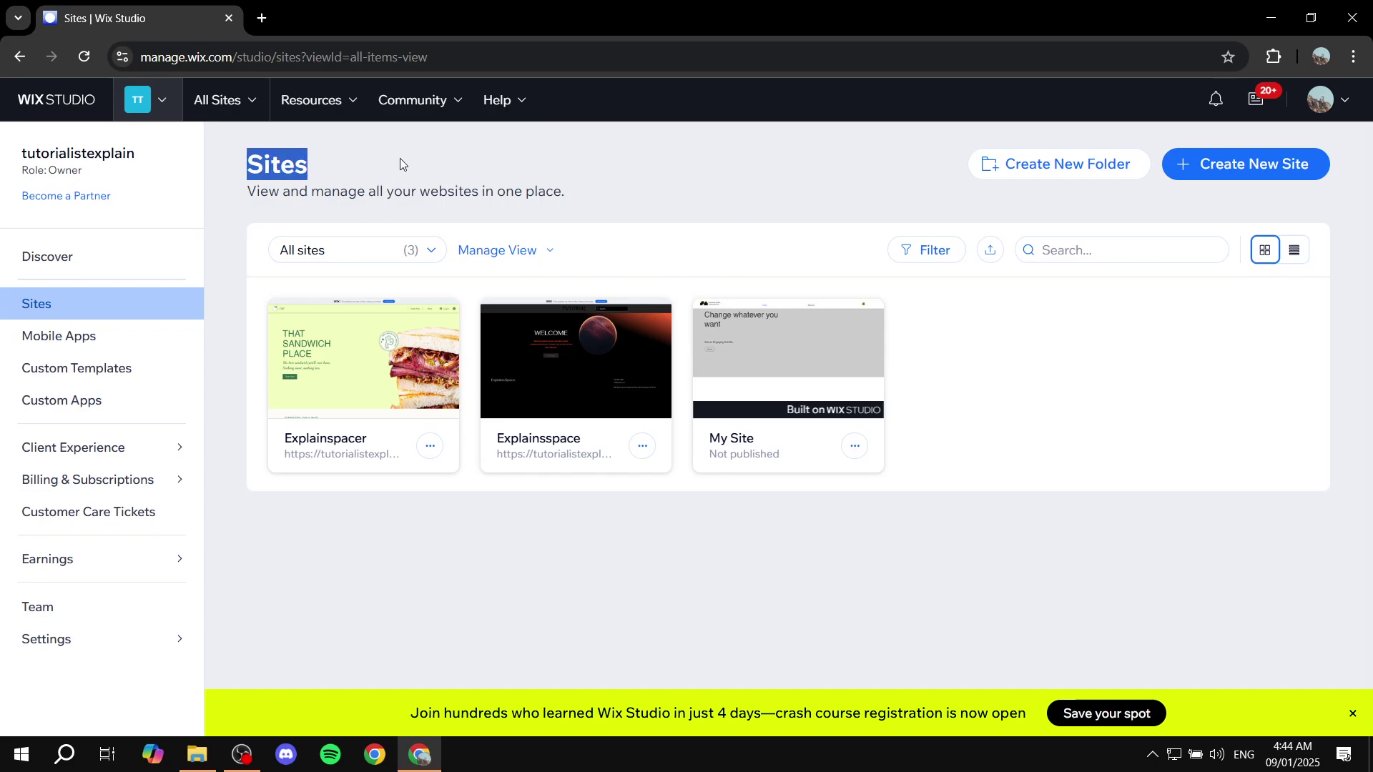
pyautogui.click(400, 164)
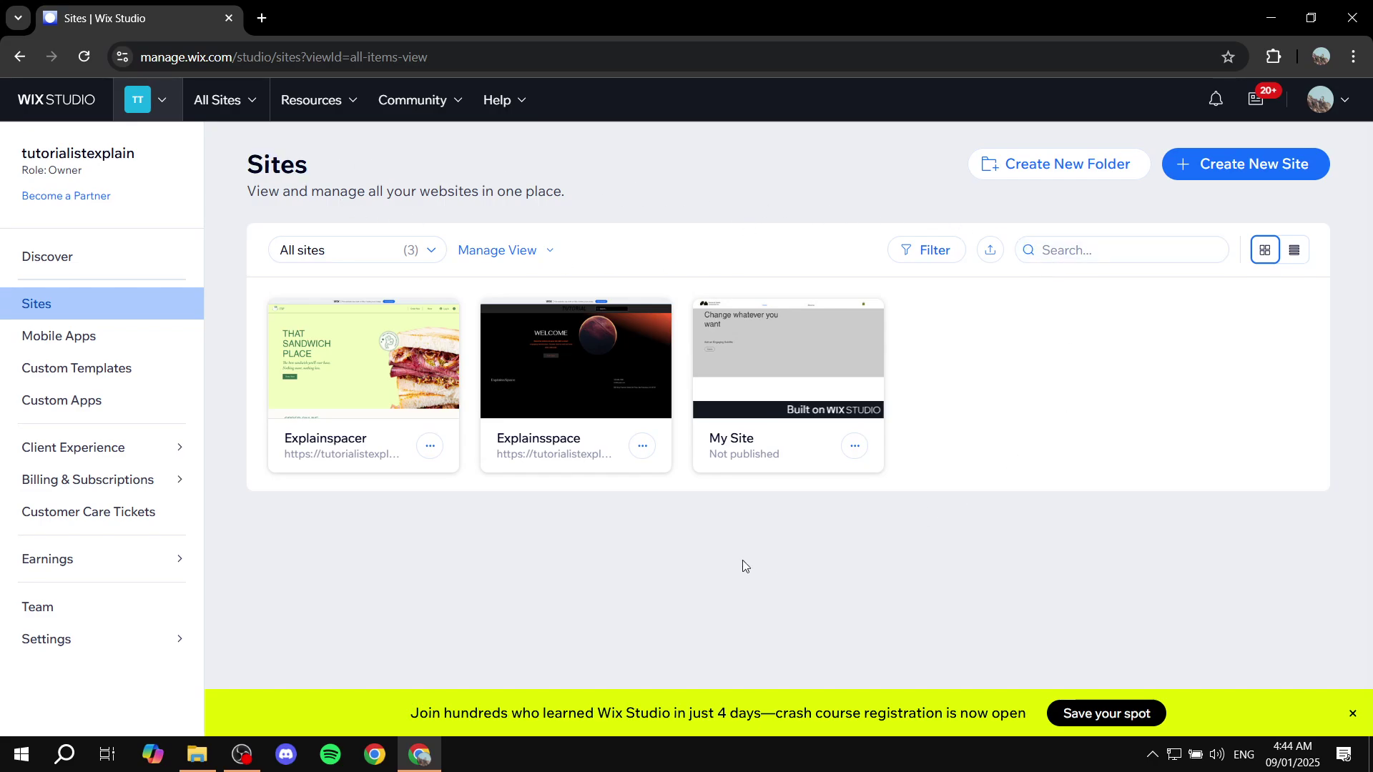
pyautogui.moveTo(747, 364)
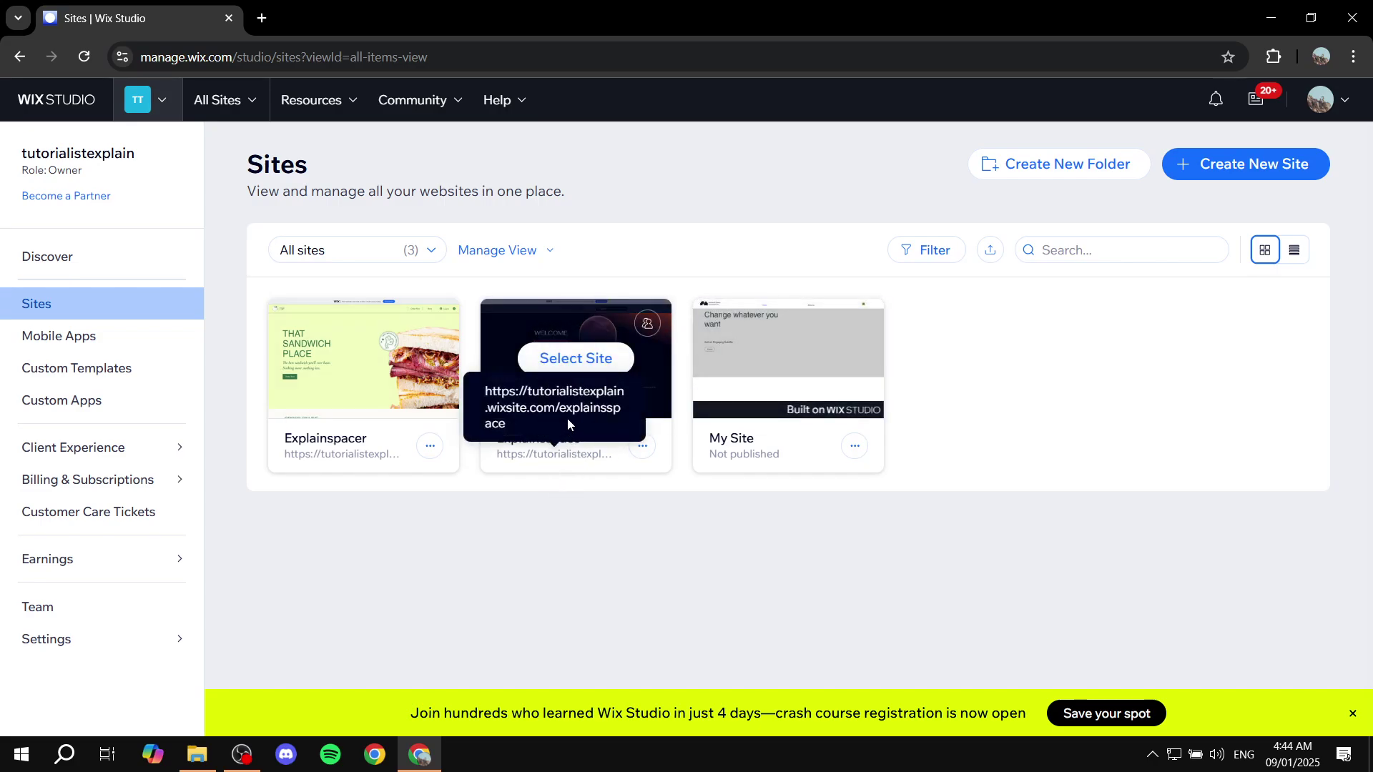
pyautogui.moveTo(824, 395)
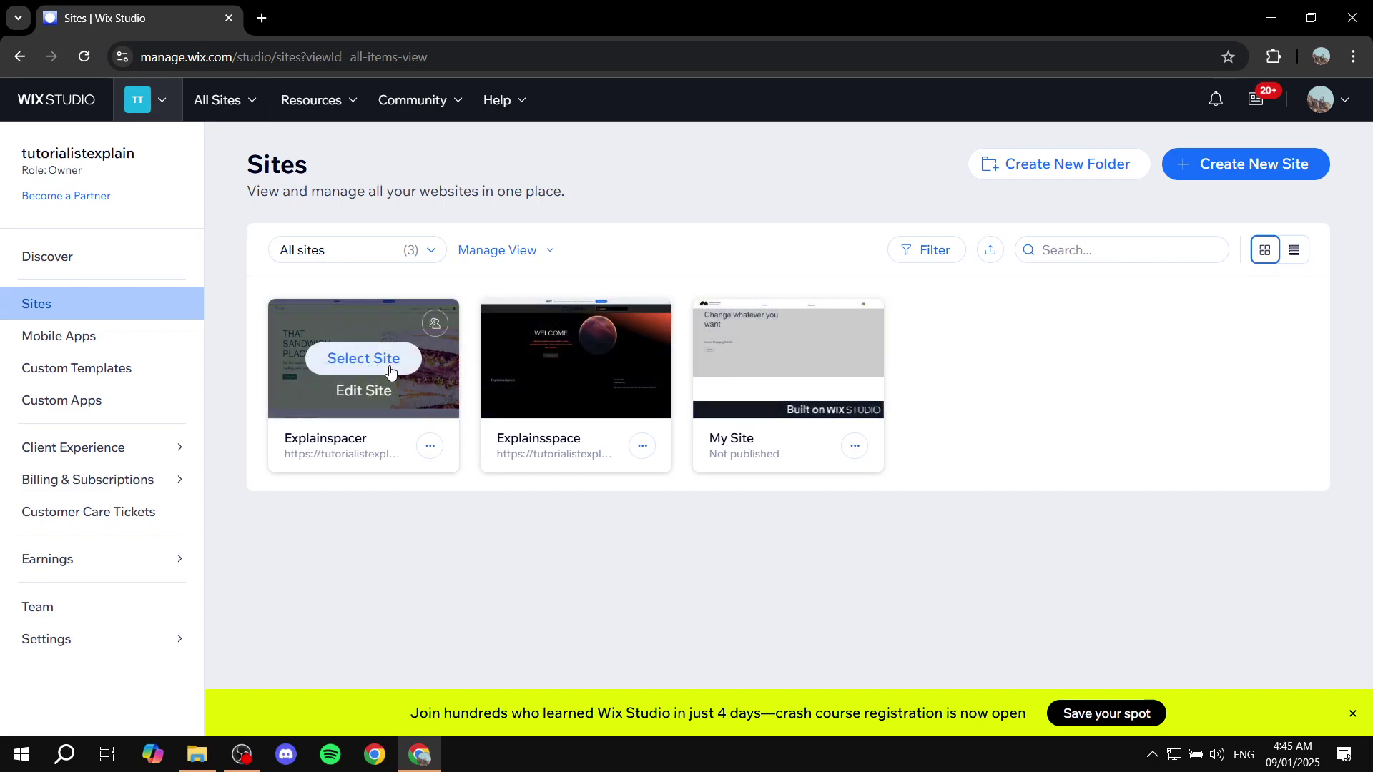
pyautogui.moveTo(448, 373)
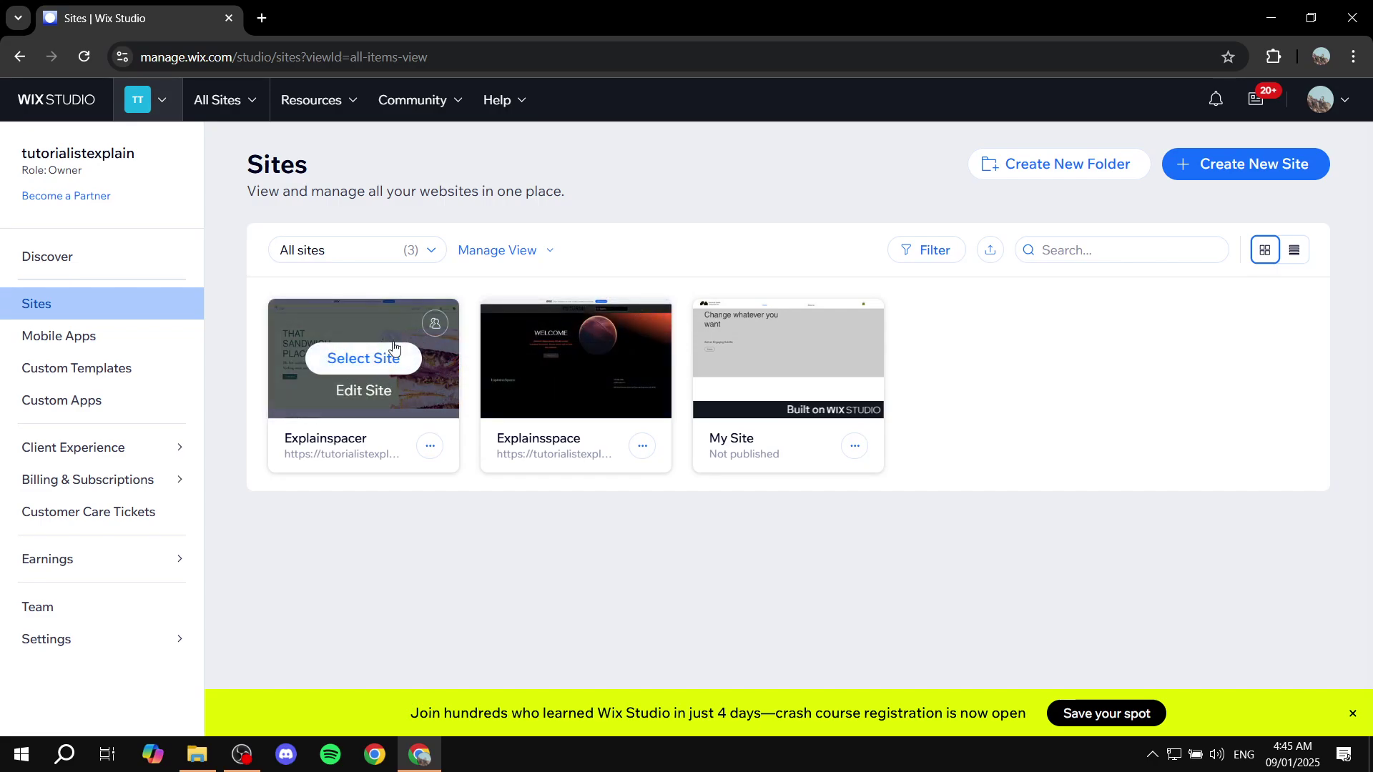
pyautogui.moveTo(593, 357)
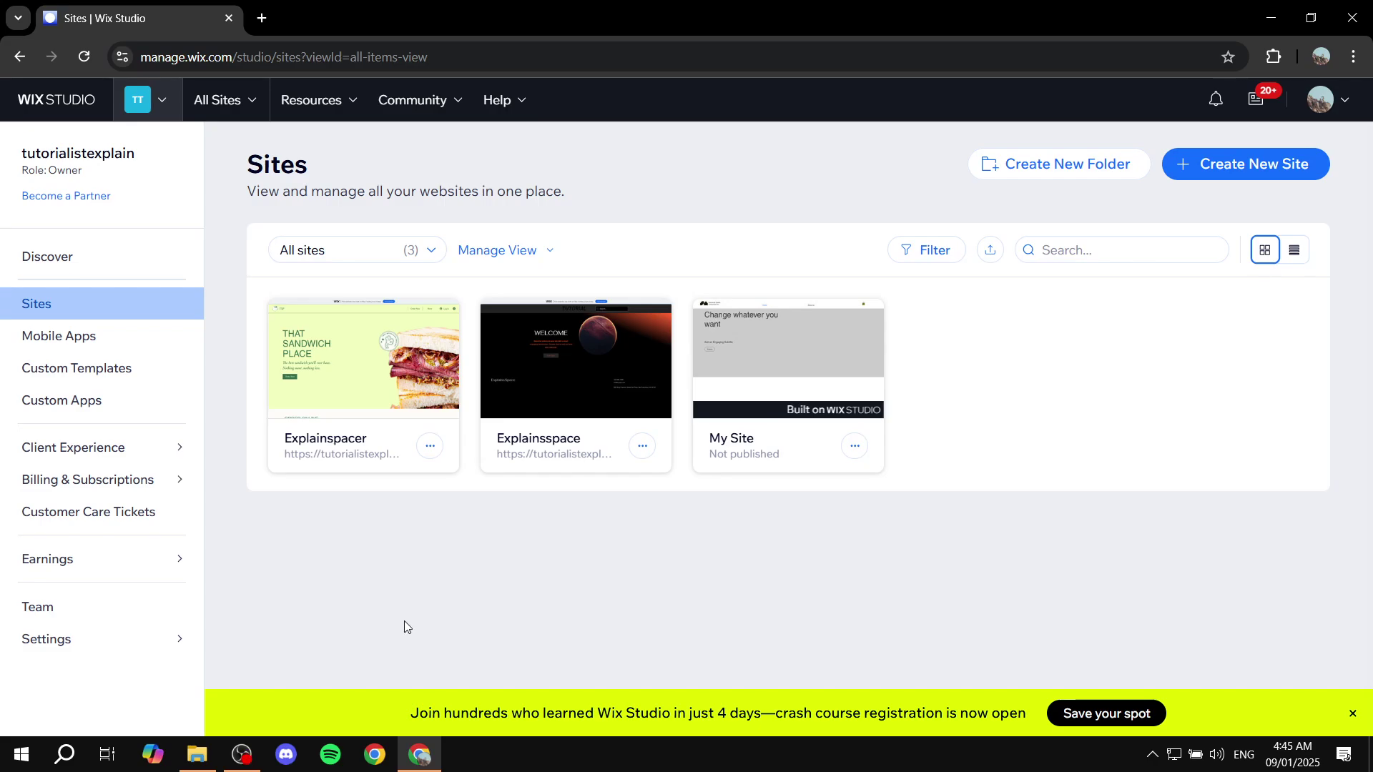
# Select the Explainspacer site and open it in the website editor from its dashboard.
pyautogui.moveTo(336, 453)
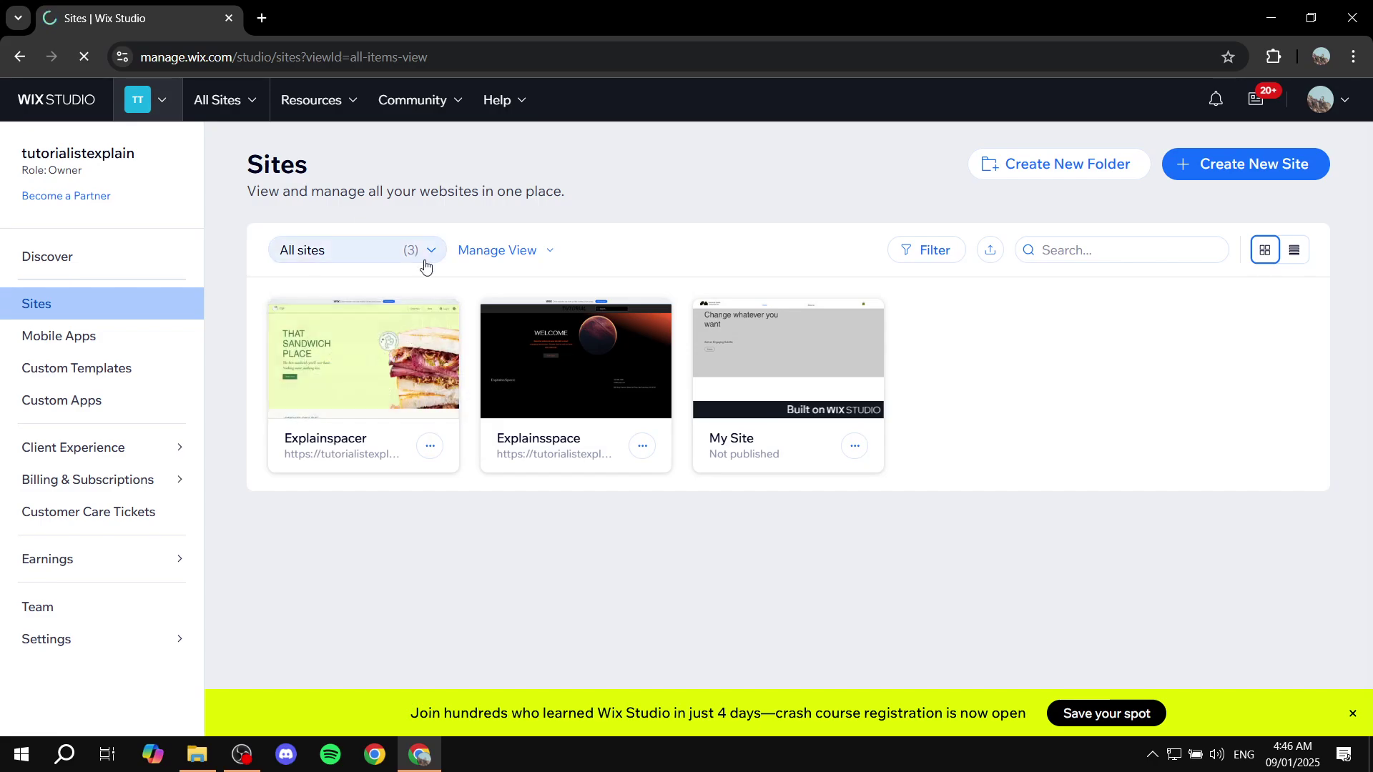
pyautogui.click(407, 356)
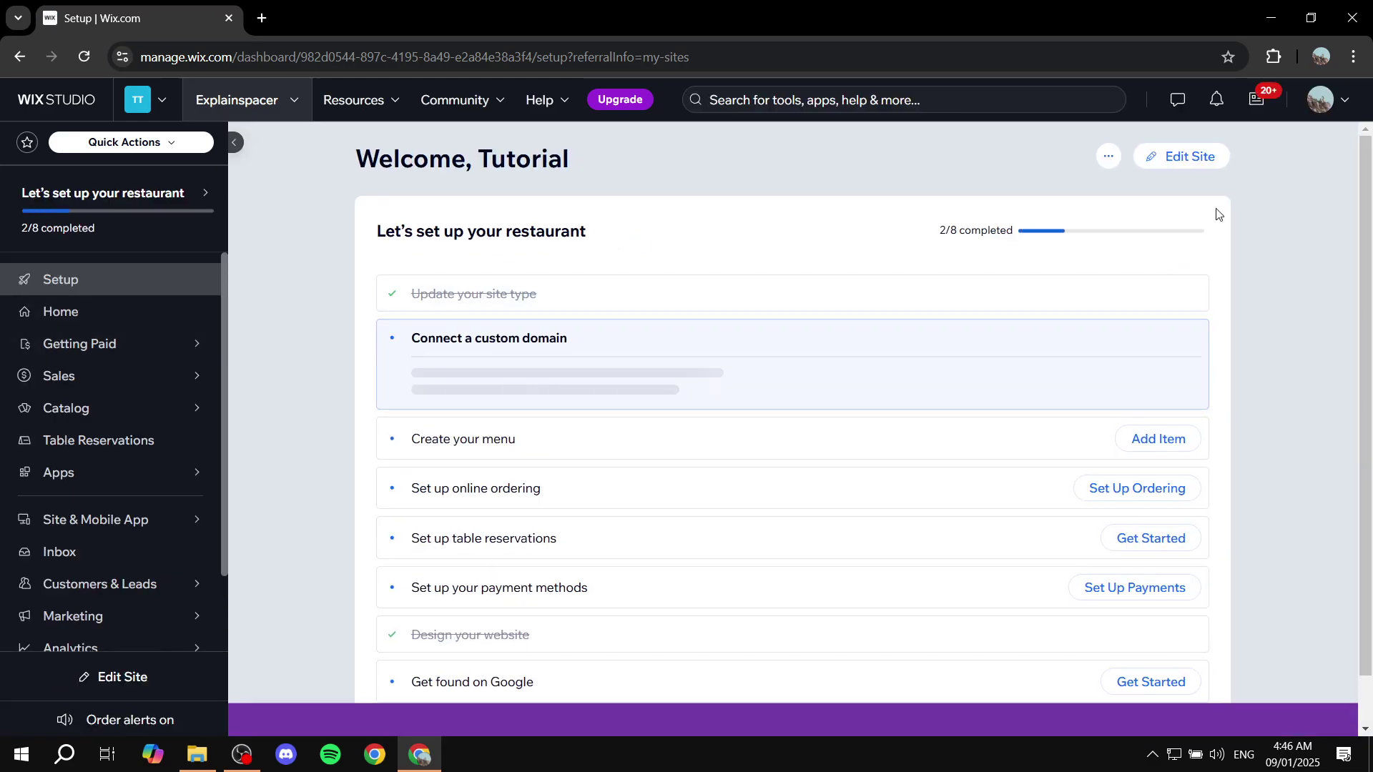
pyautogui.click(1177, 154)
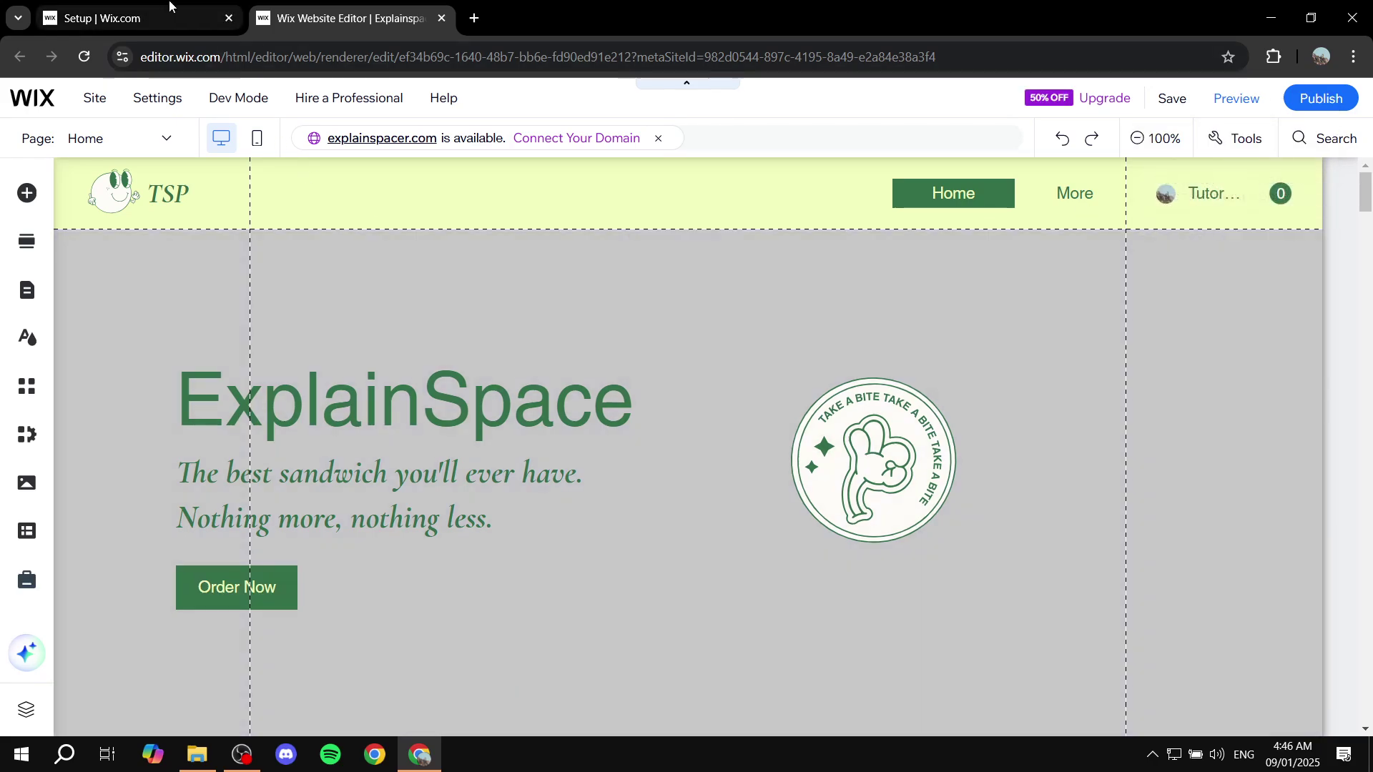
# Return to the sites overview and open the Explainsspace site for editing as well.
pyautogui.click(215, 10)
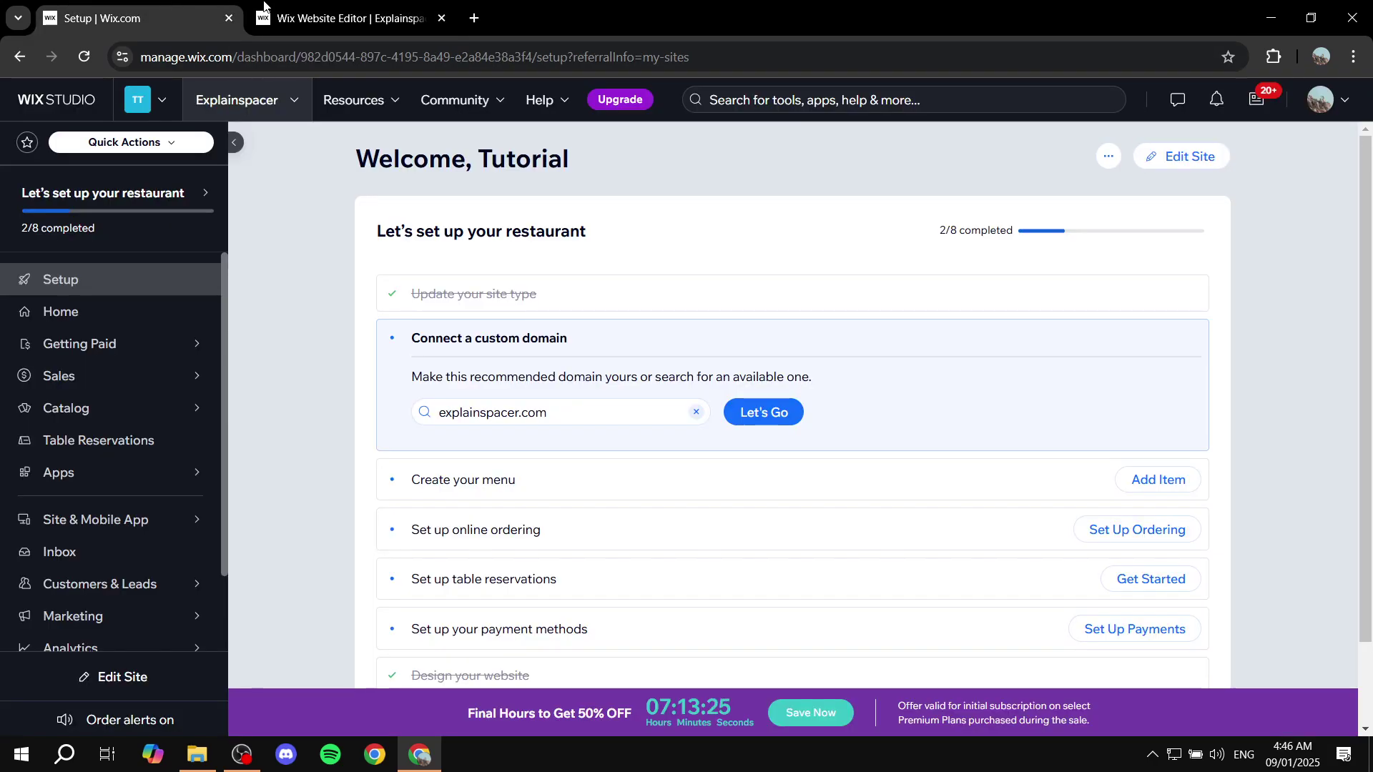
pyautogui.click(29, 104)
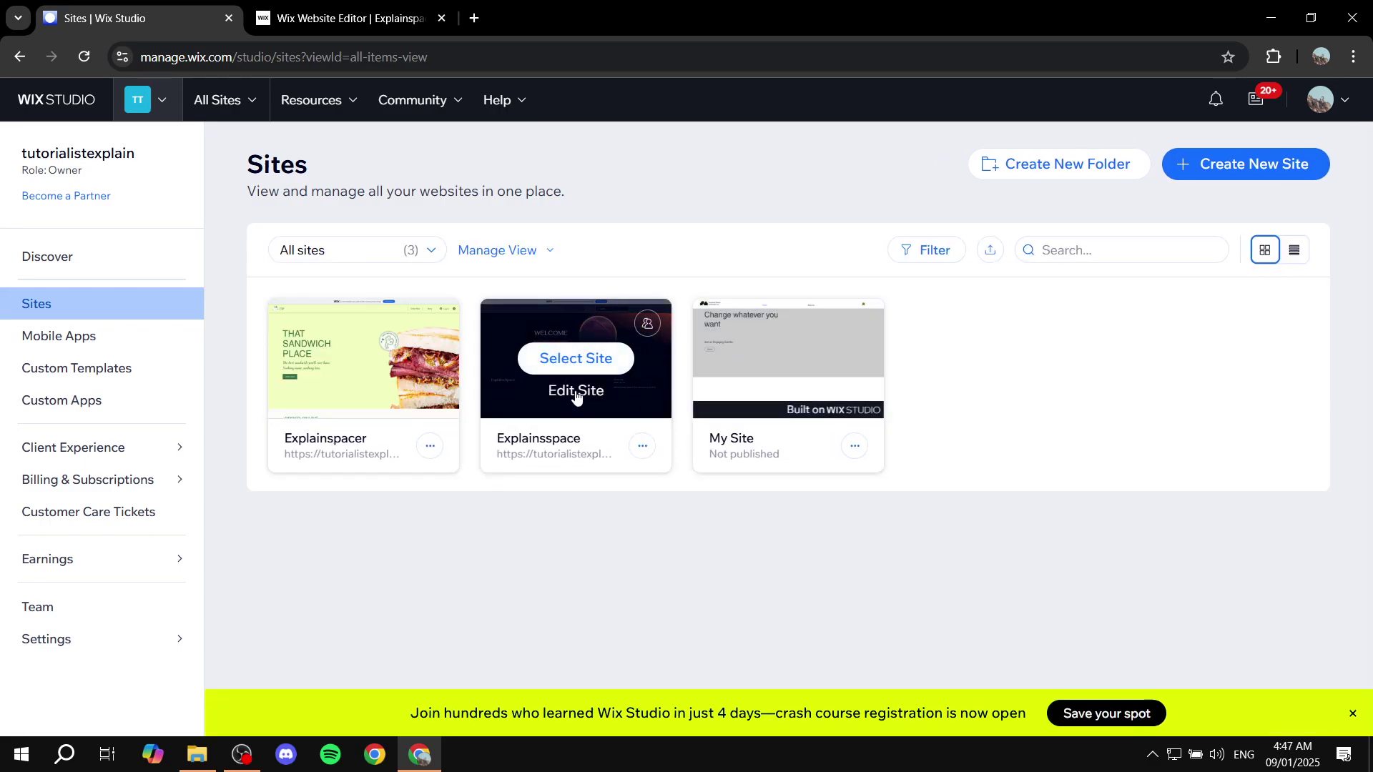
pyautogui.click(570, 392)
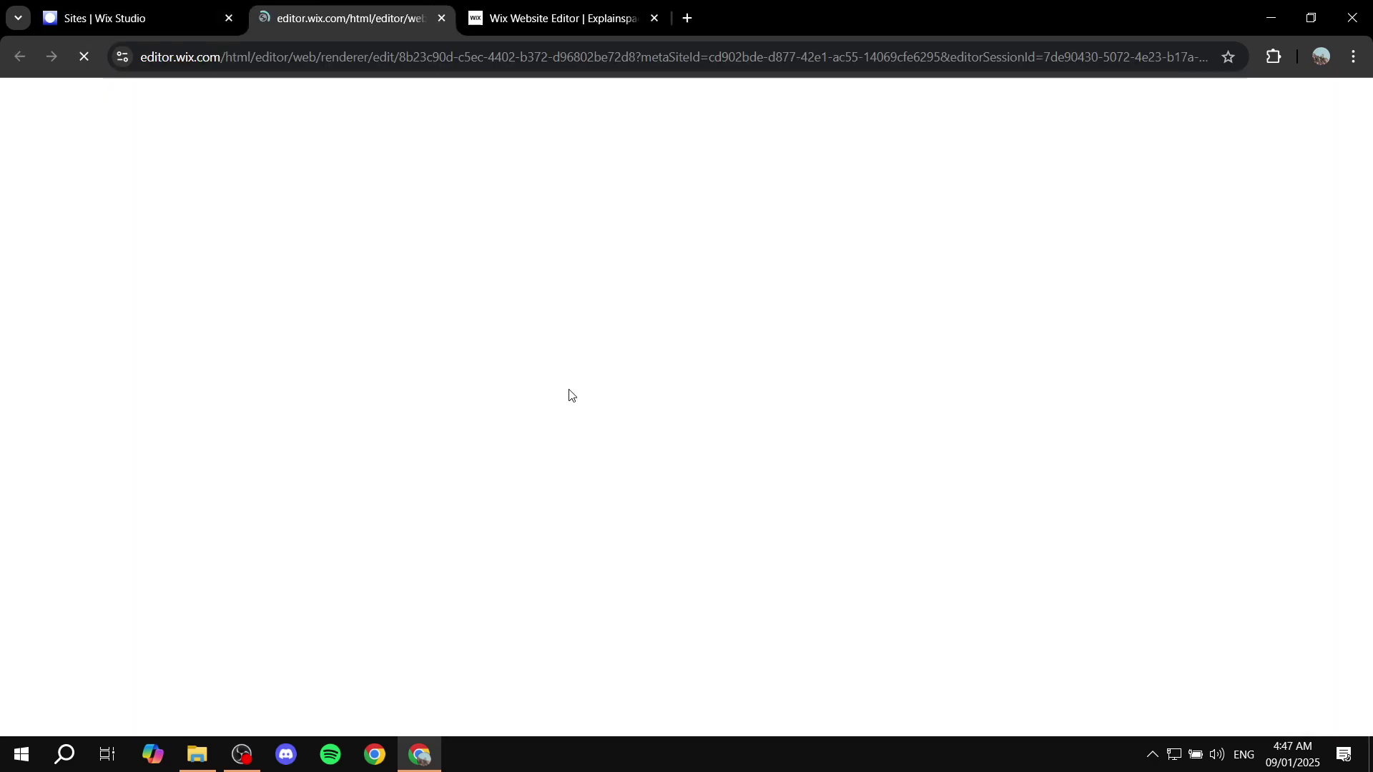
# Compare the Explainsspace and Explainspacer sites in their open editors, ending on Explainspacer.
pyautogui.click(206, 10)
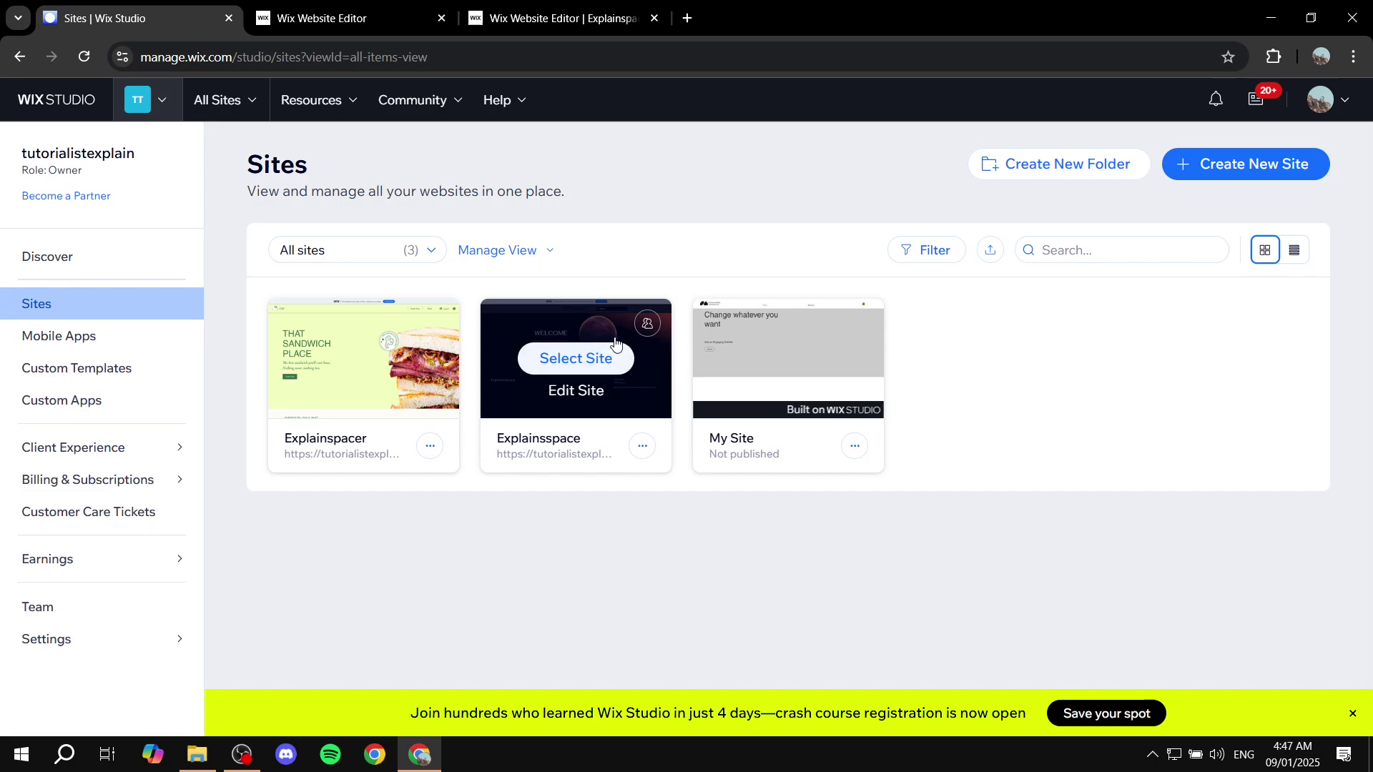
pyautogui.click(361, 8)
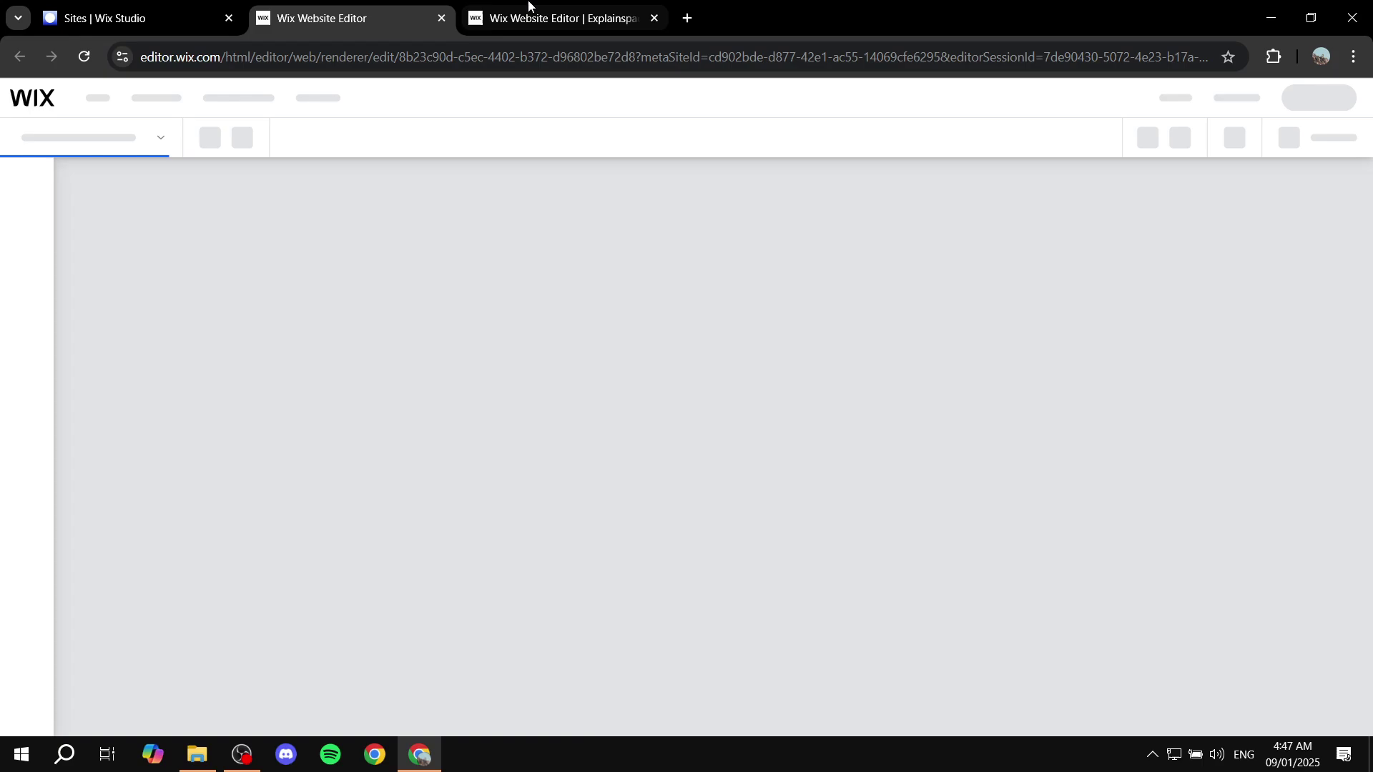
pyautogui.click(529, 5)
pyautogui.click(381, 7)
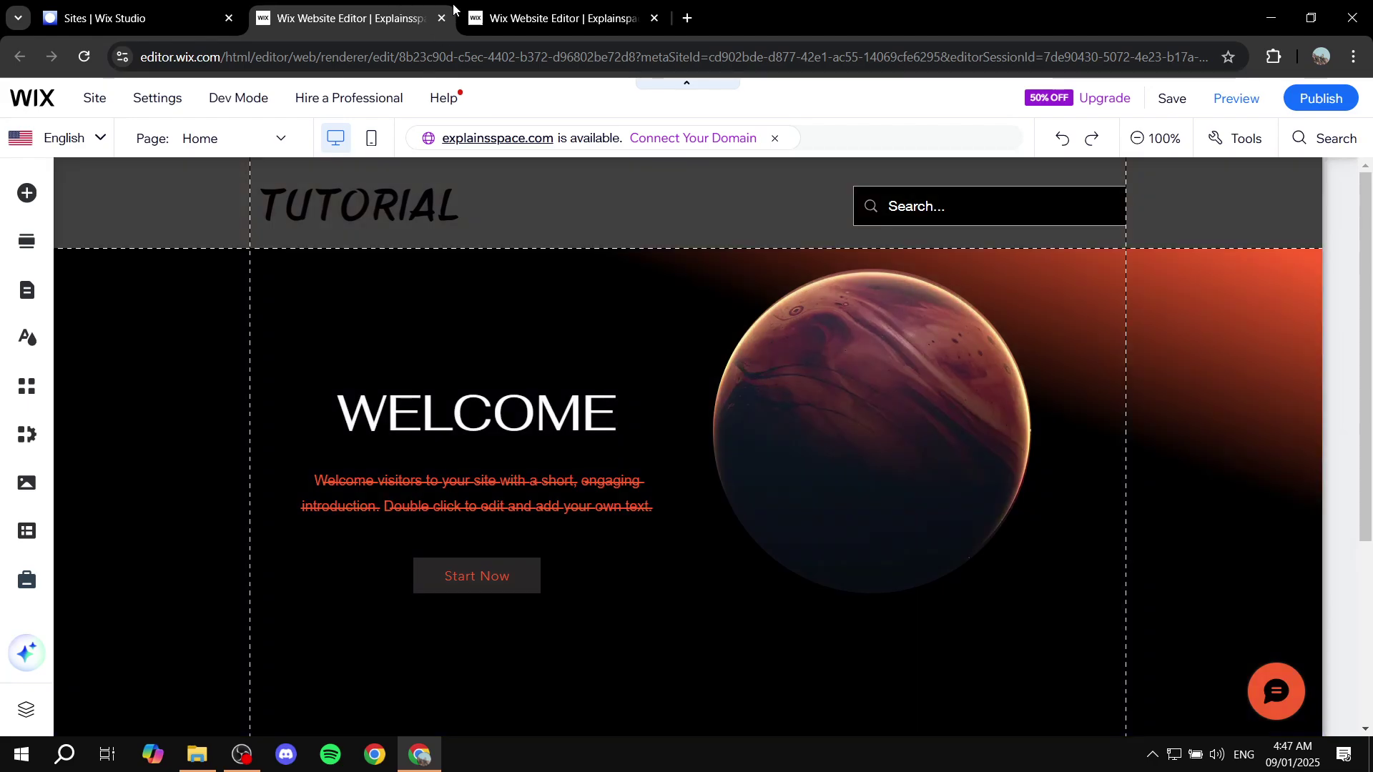
pyautogui.click(543, 9)
pyautogui.click(363, 6)
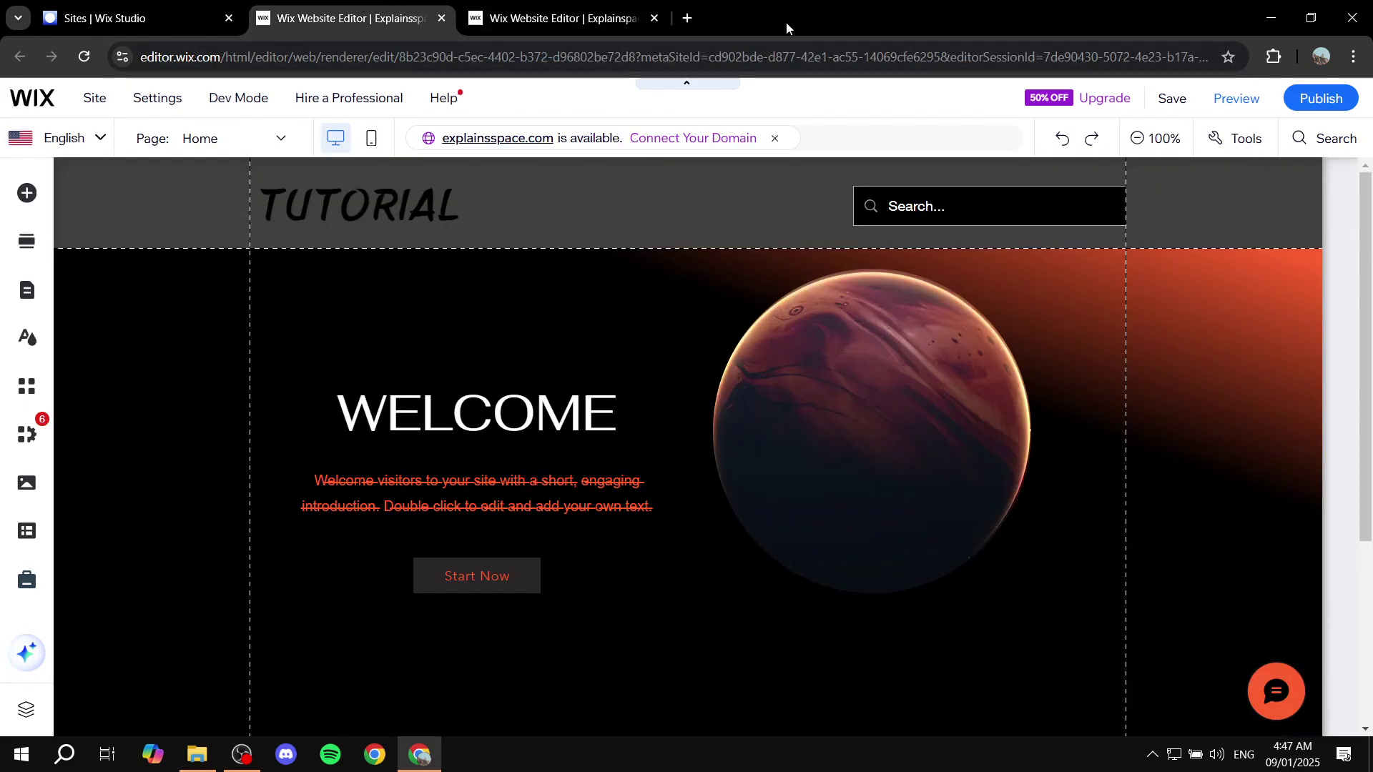
pyautogui.click(601, 6)
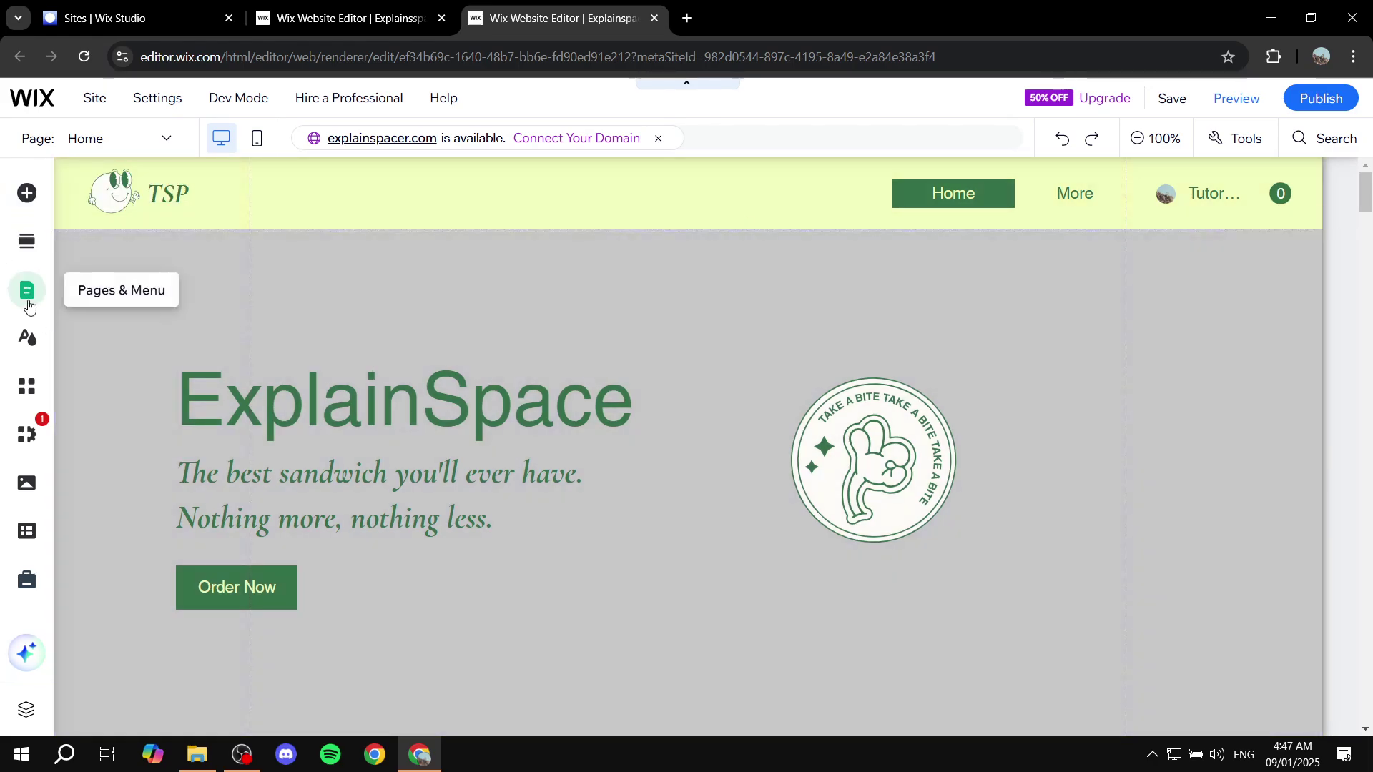
# Add a new page to the Explainspacer site menu from the Services templates, using the Overlapping layout.
pyautogui.click(29, 306)
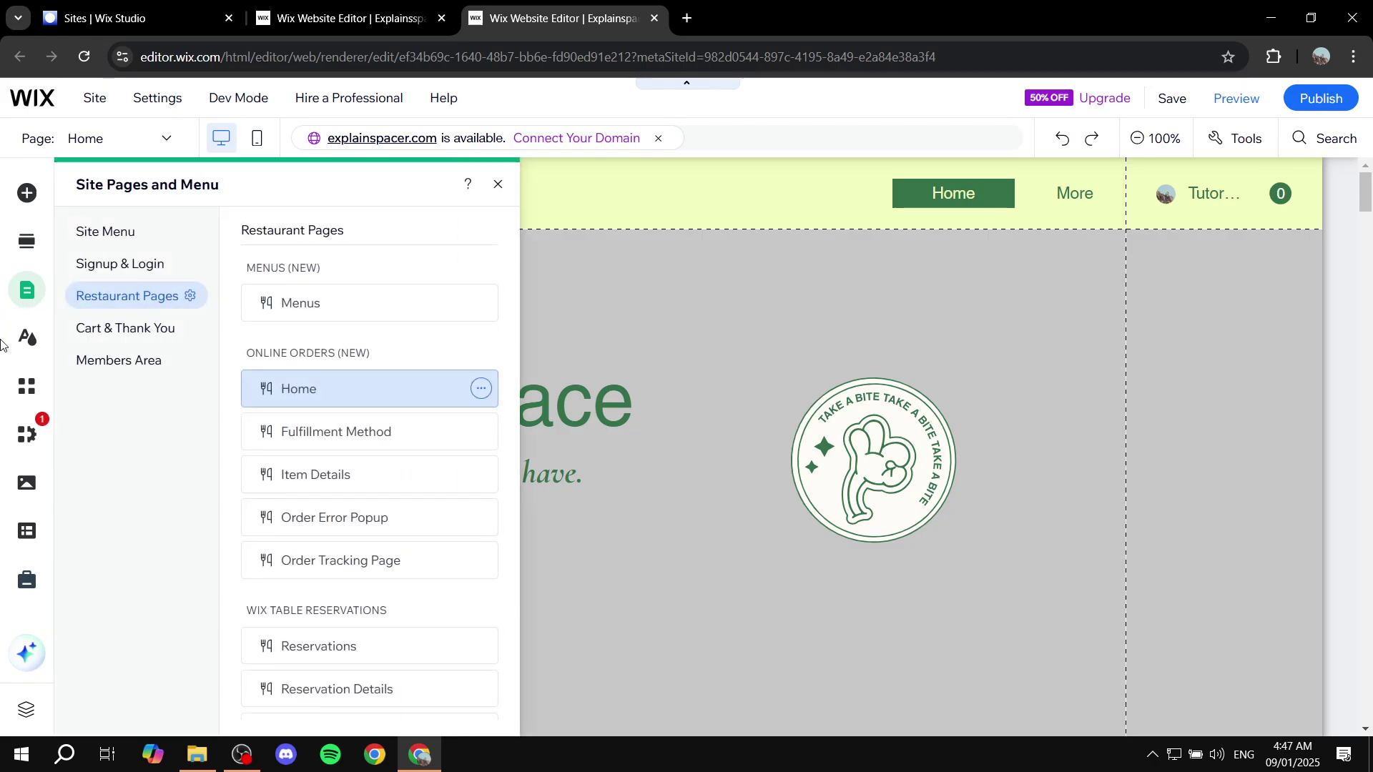
pyautogui.click(108, 234)
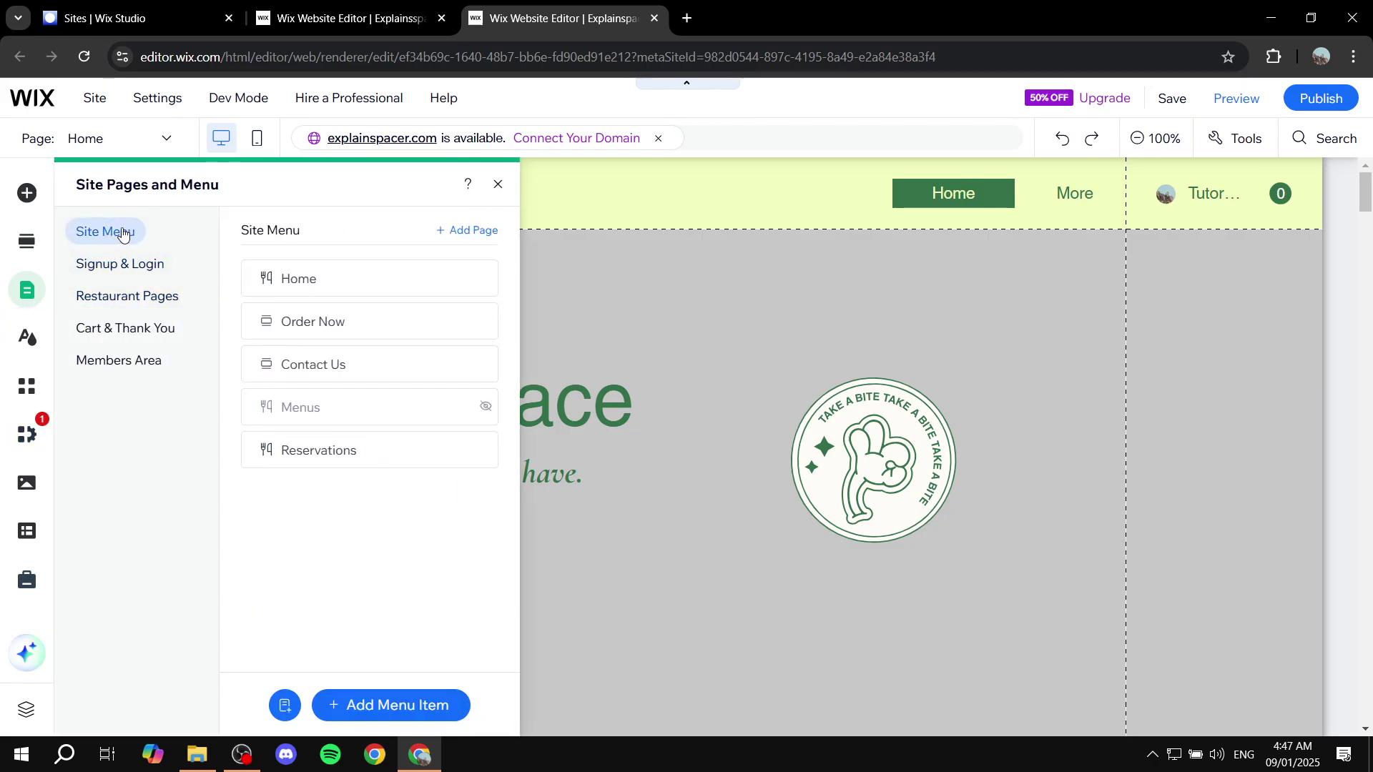
pyautogui.click(473, 233)
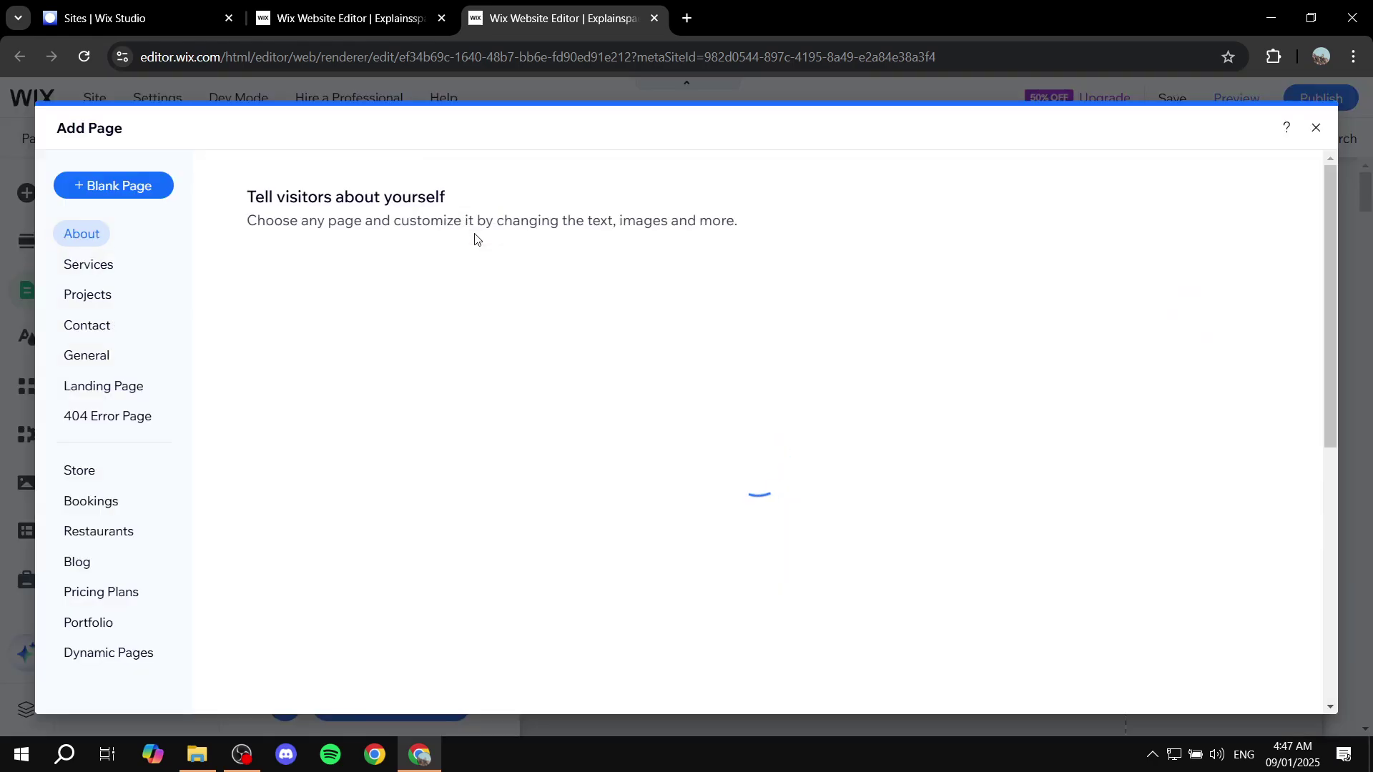
pyautogui.click(88, 264)
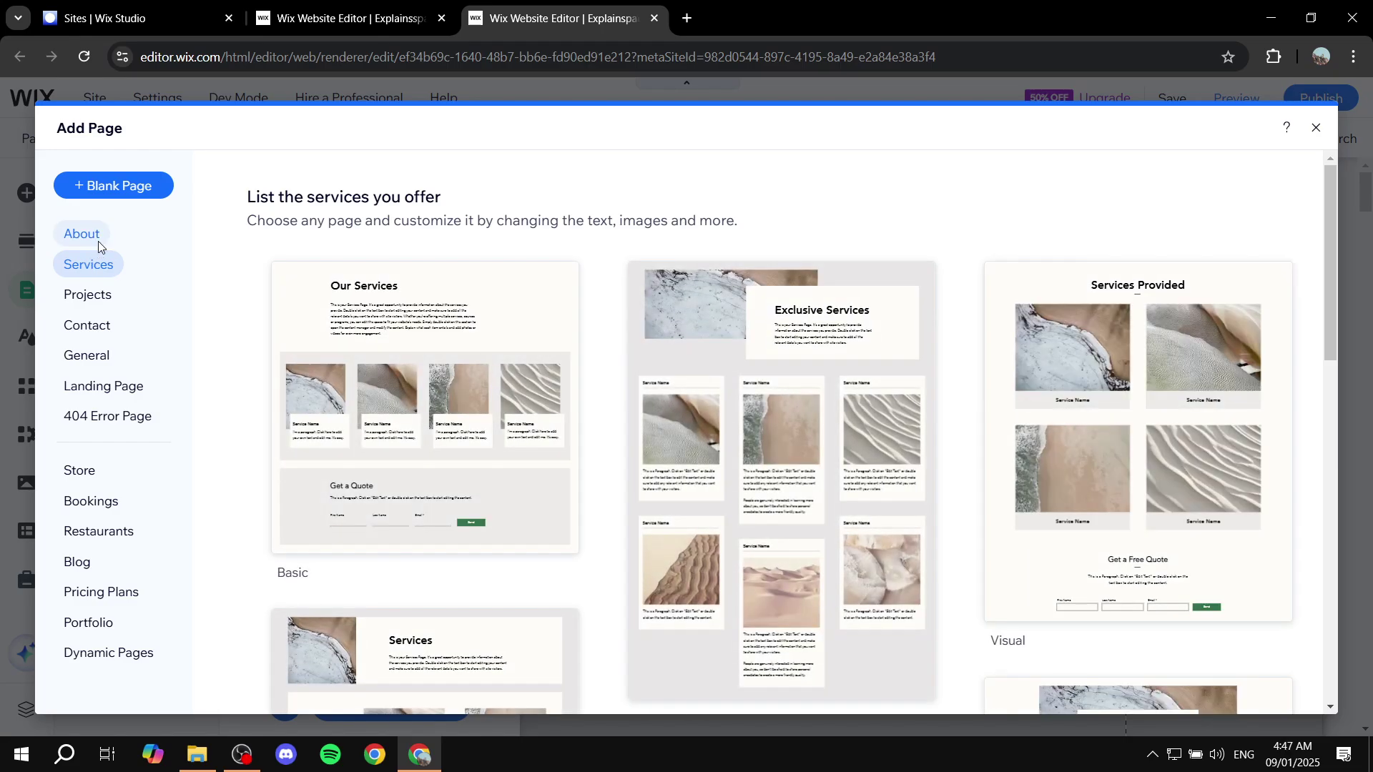
pyautogui.moveTo(824, 385)
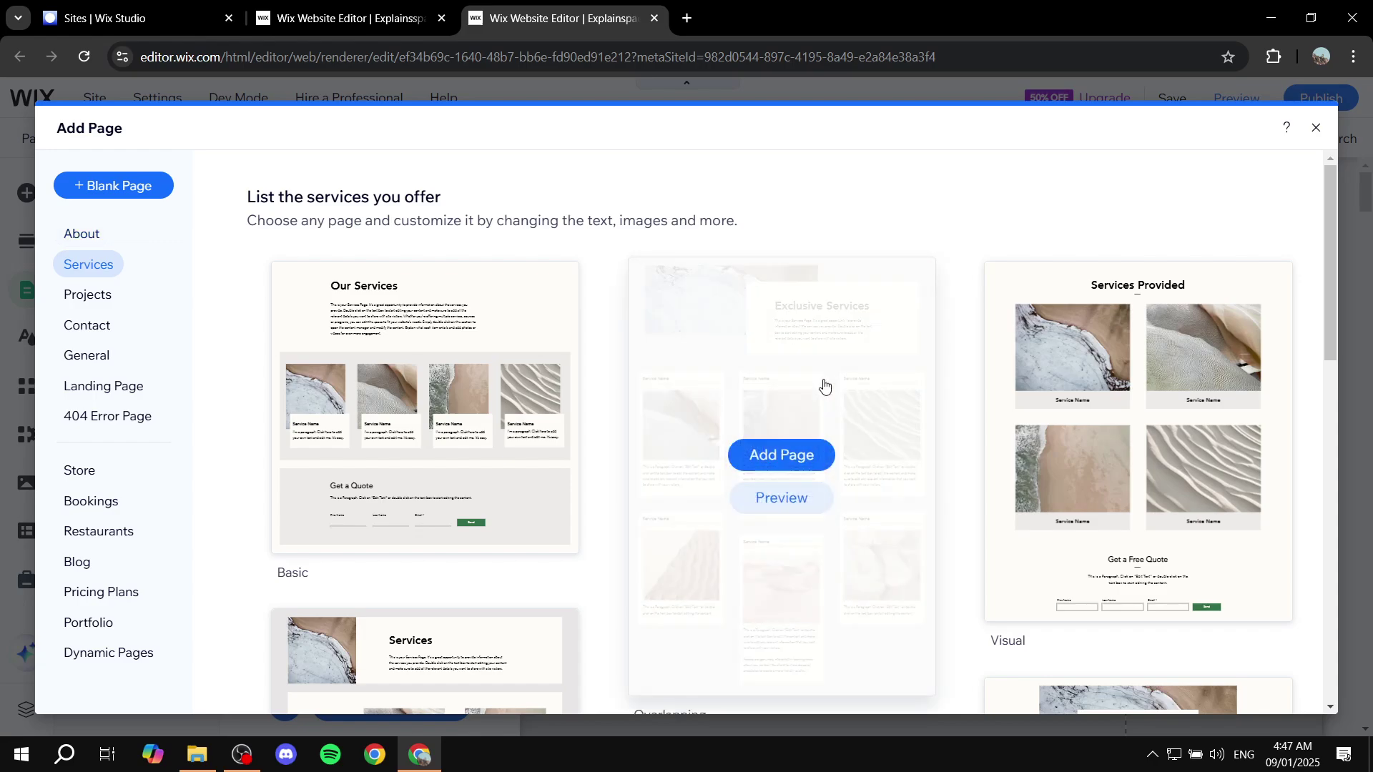
pyautogui.click(788, 443)
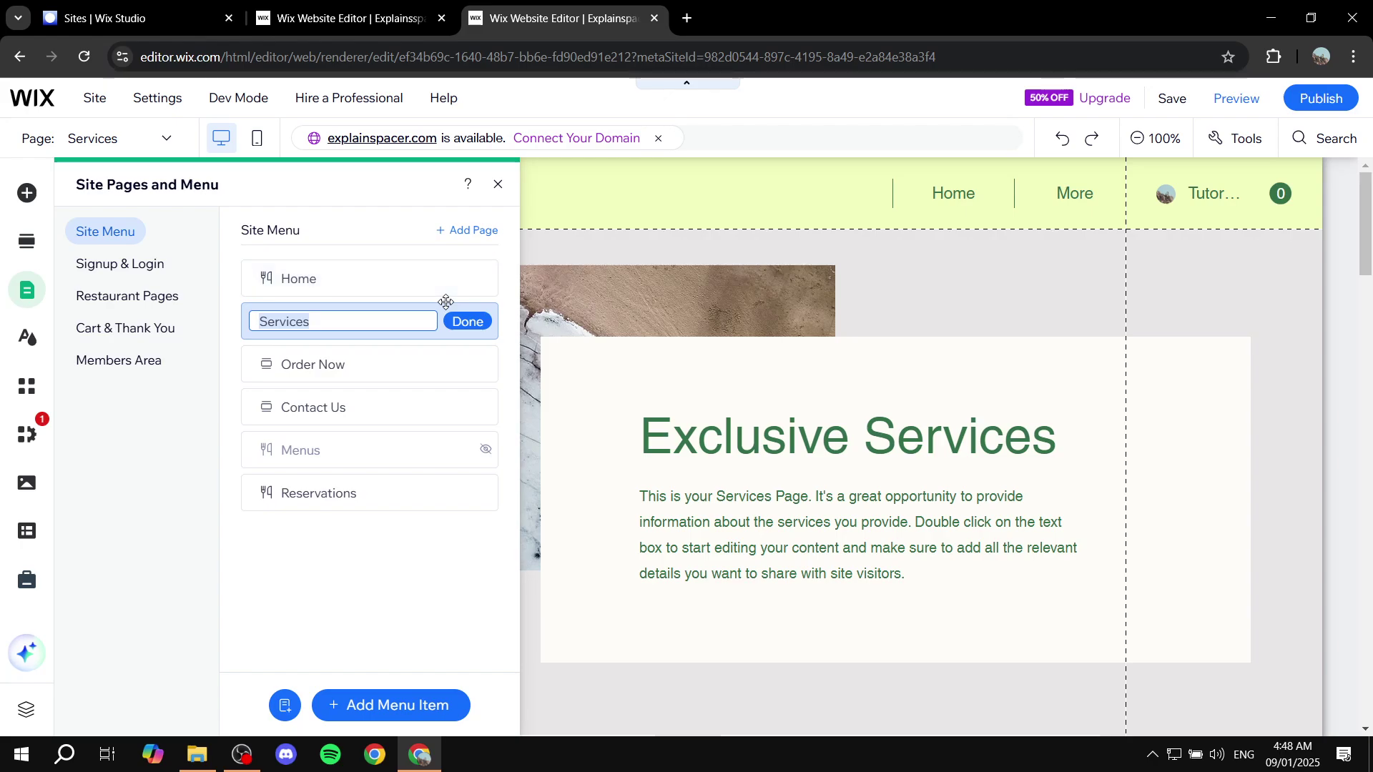
# Name the new services page "Foood" and close the site pages settings.
pyautogui.write('Foood')
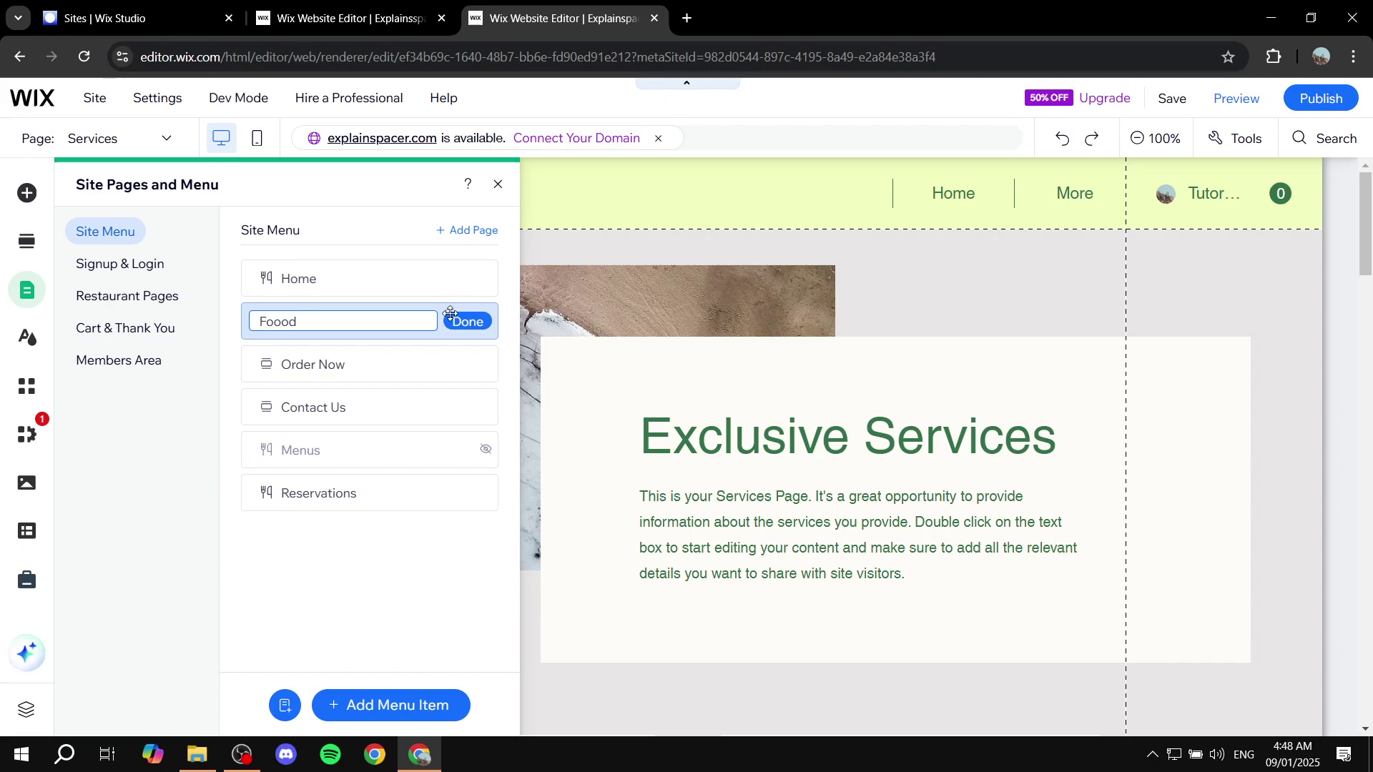
pyautogui.click(469, 323)
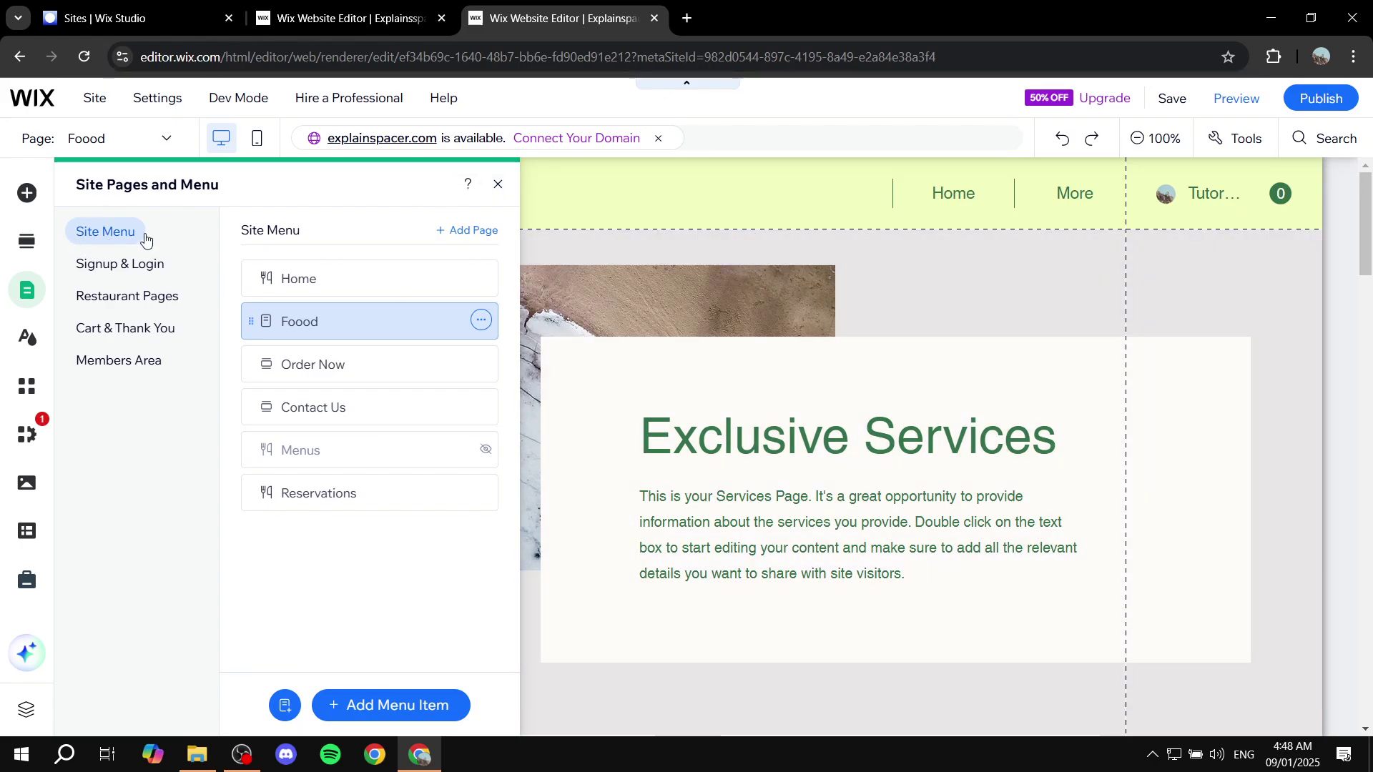
pyautogui.click(499, 183)
# Review the content of the Foood page and compare it with the Explainsspace home page.
pyautogui.scroll(-10, 765, 288)
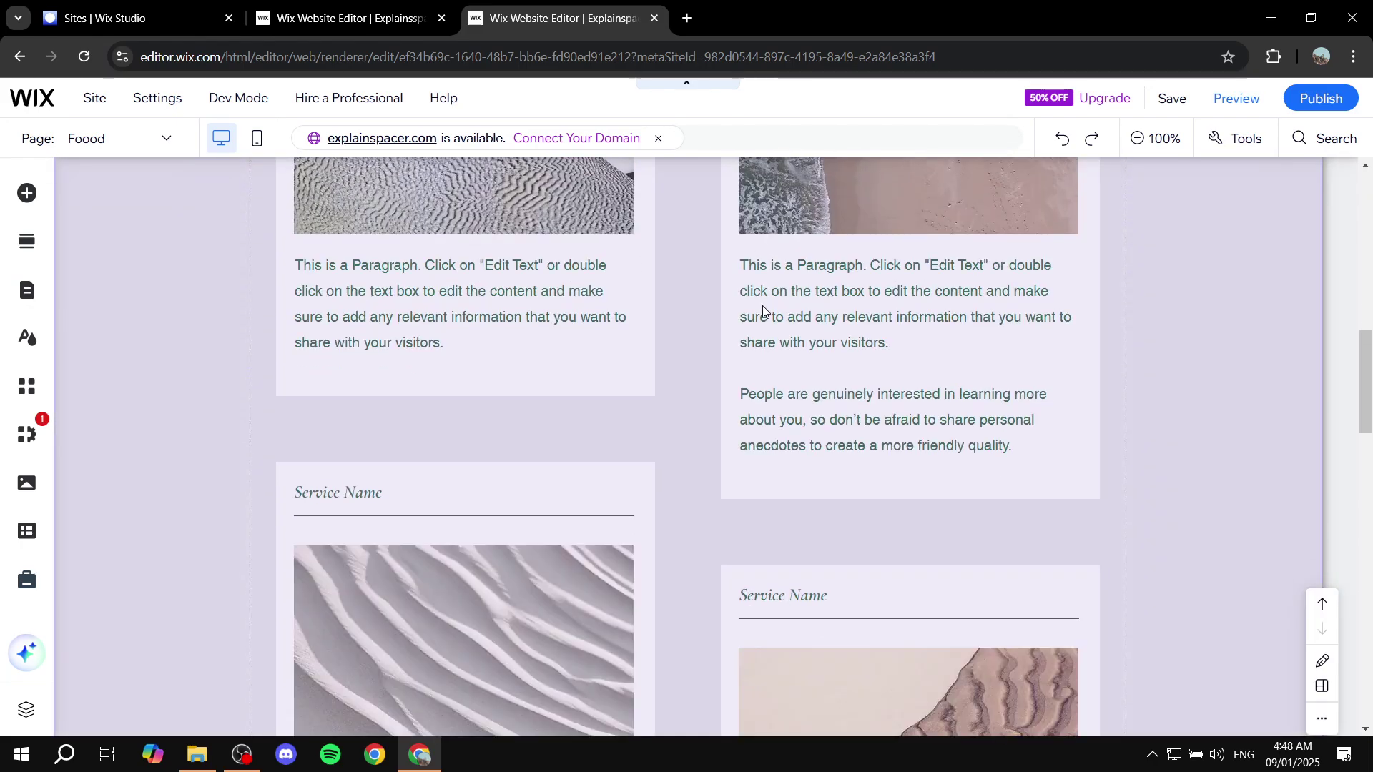
pyautogui.scroll(10, 764, 309)
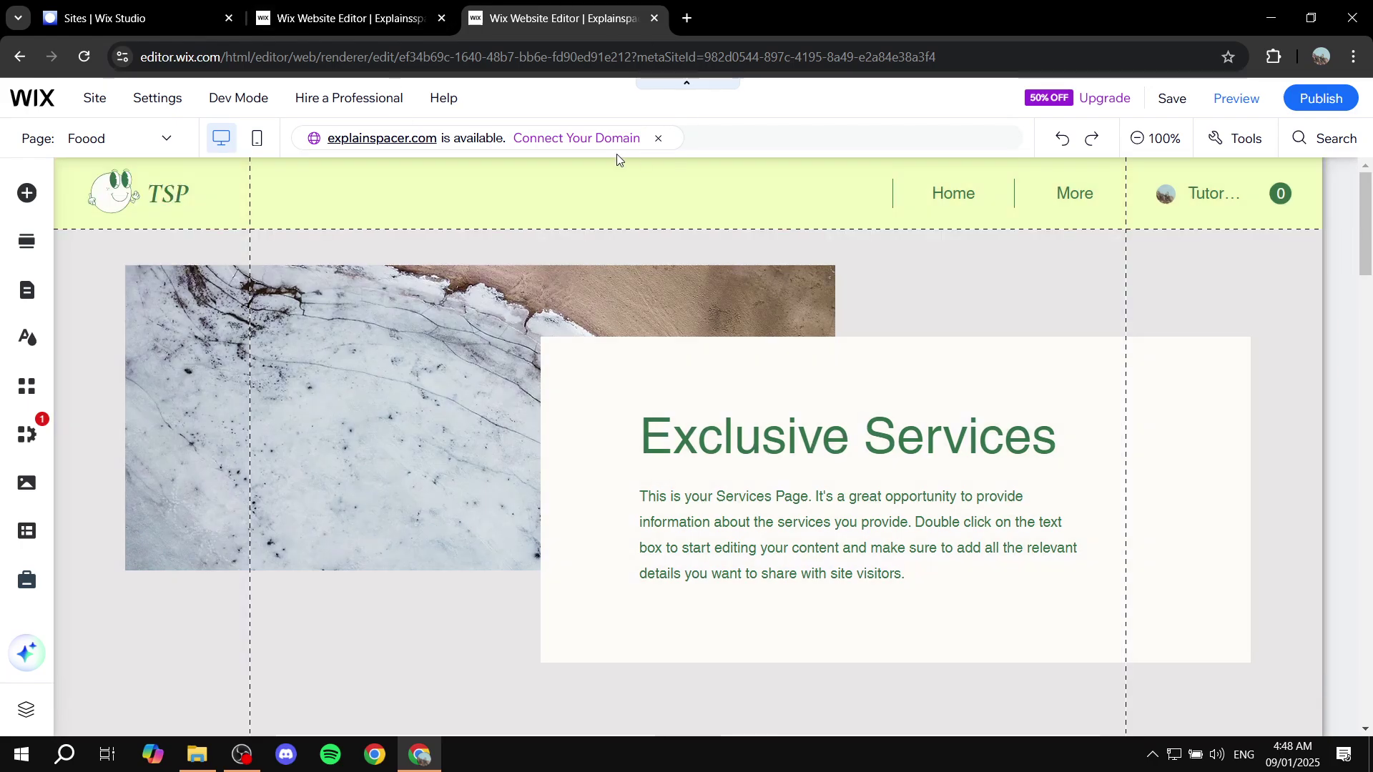
pyautogui.click(398, 5)
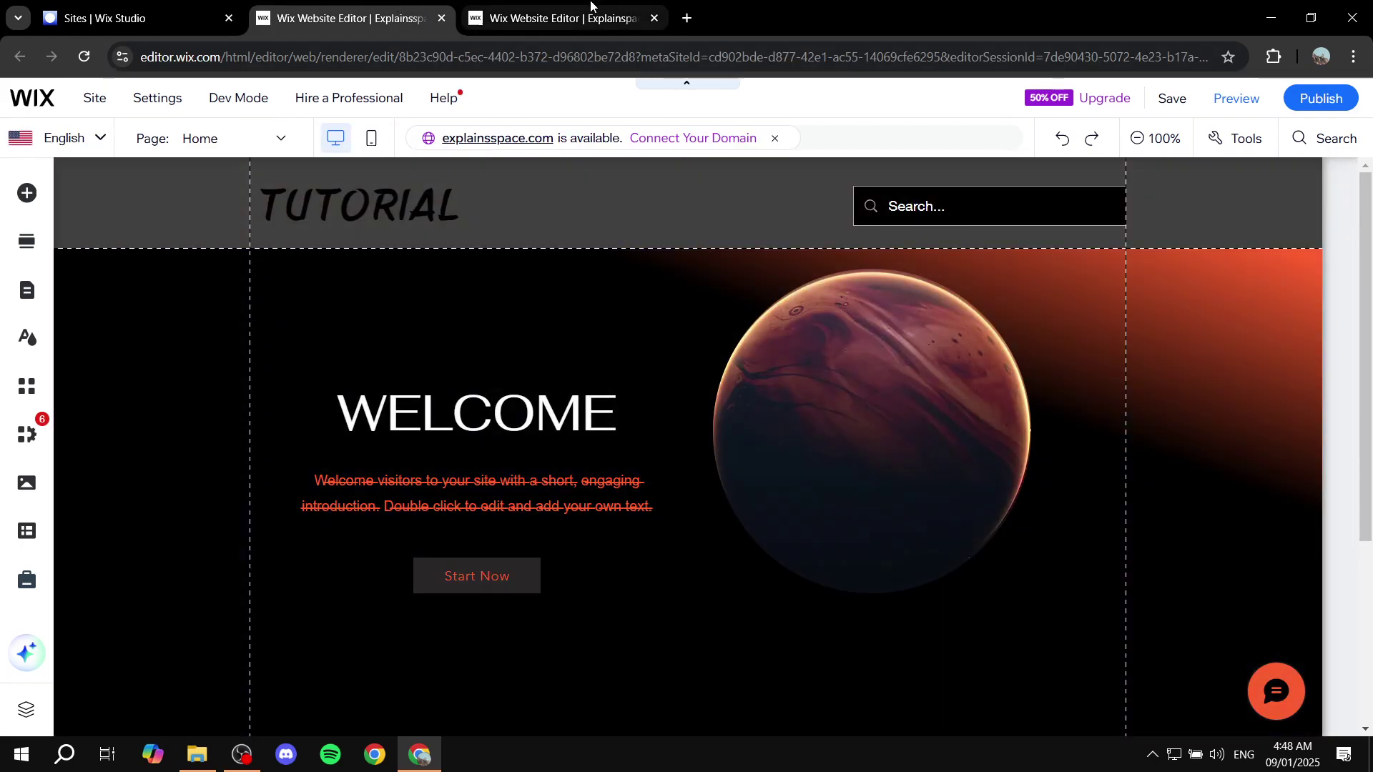
pyautogui.click(591, 6)
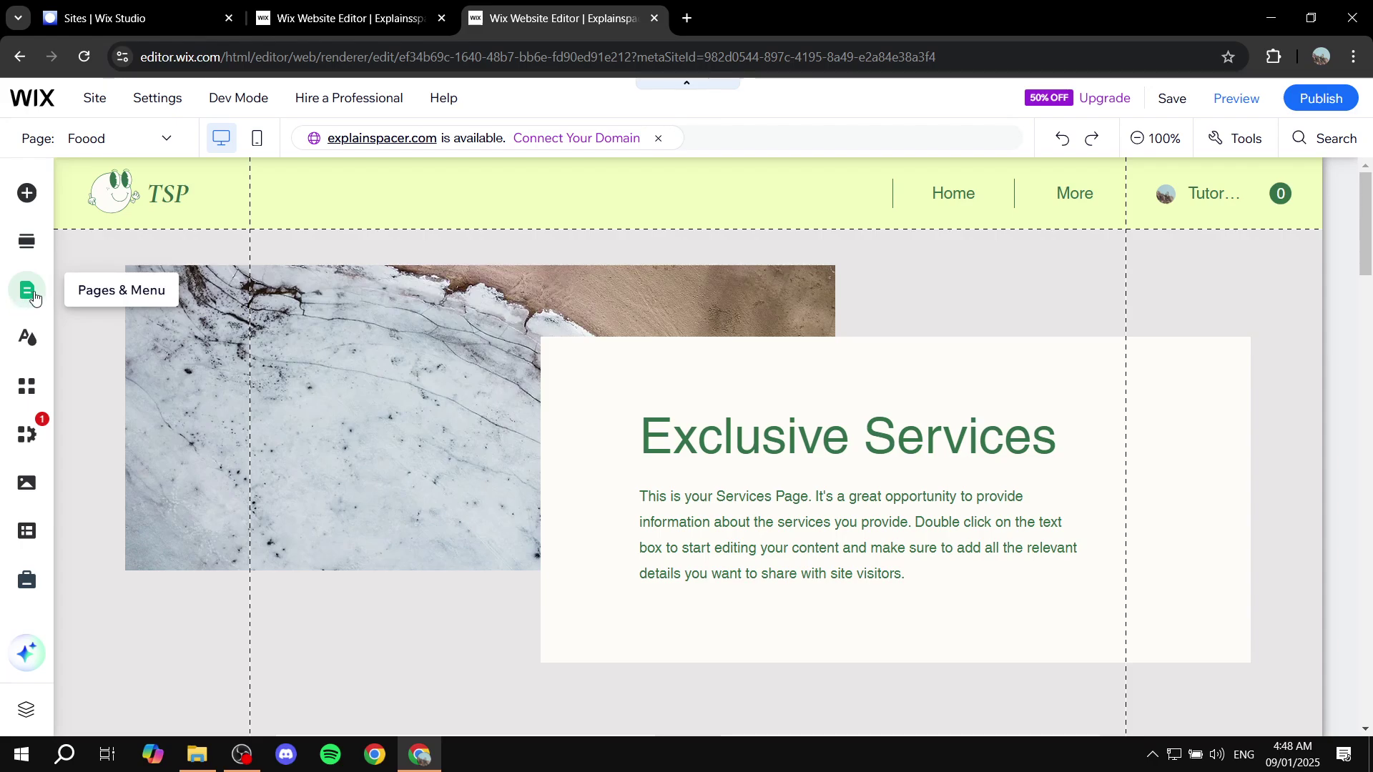
# Examine the Signup & Login and Restaurant Pages groups among the site's pages, then return to the Site Menu list.
pyautogui.click(33, 296)
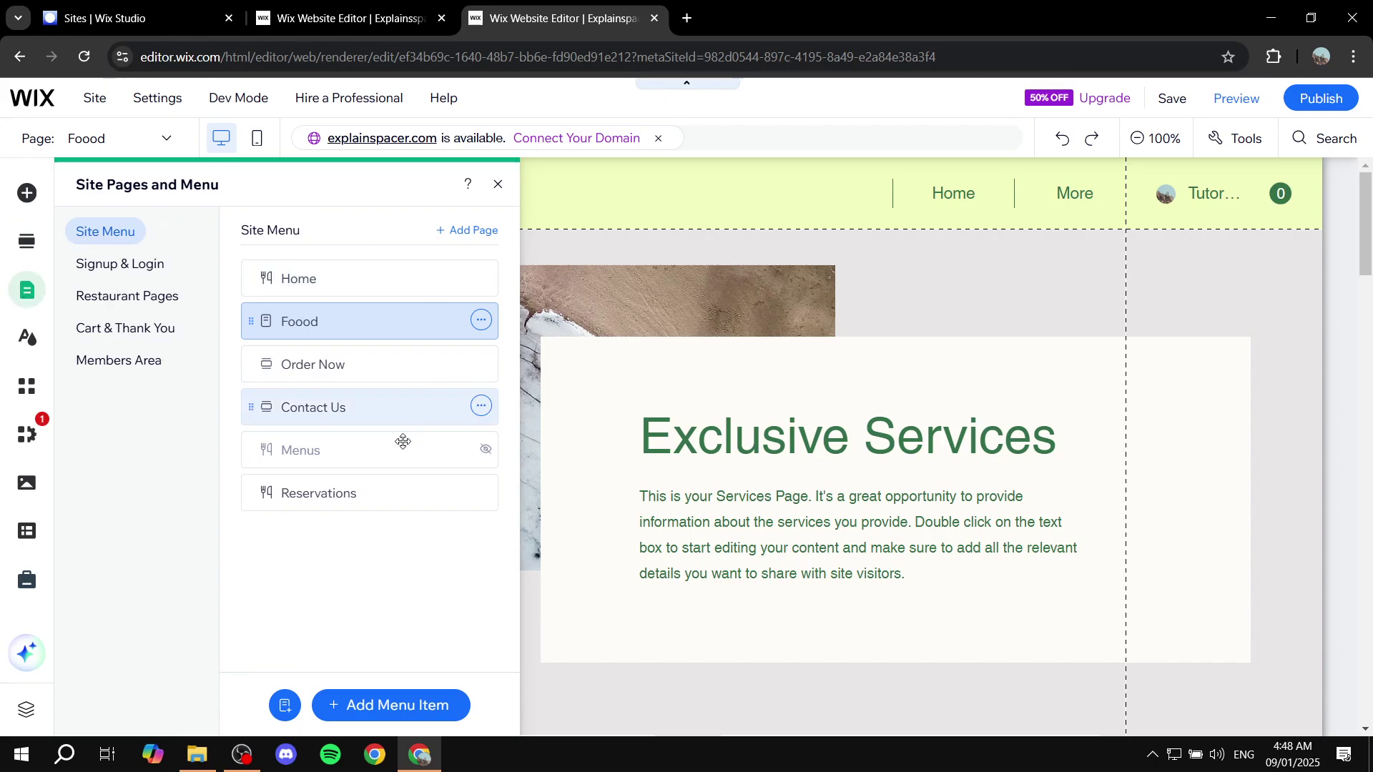
pyautogui.click(164, 266)
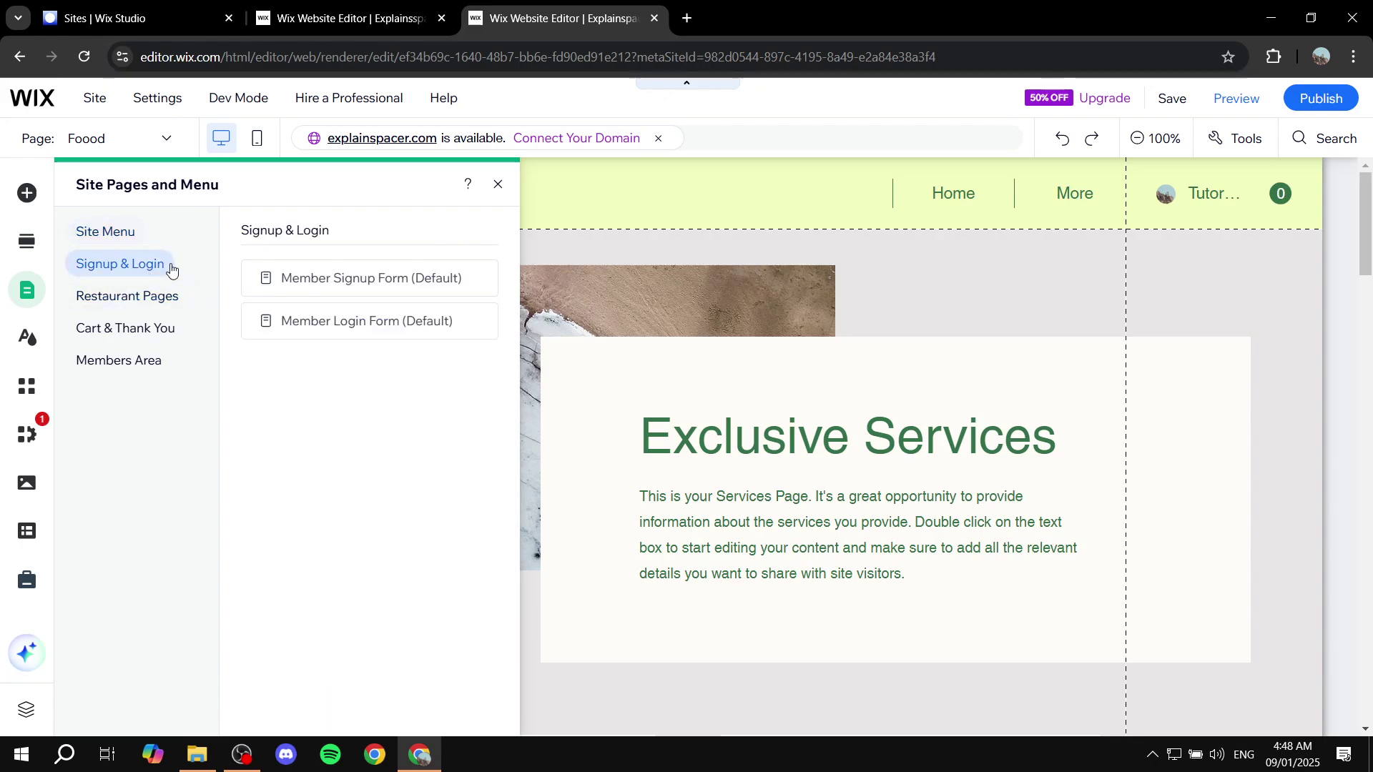
pyautogui.click(100, 300)
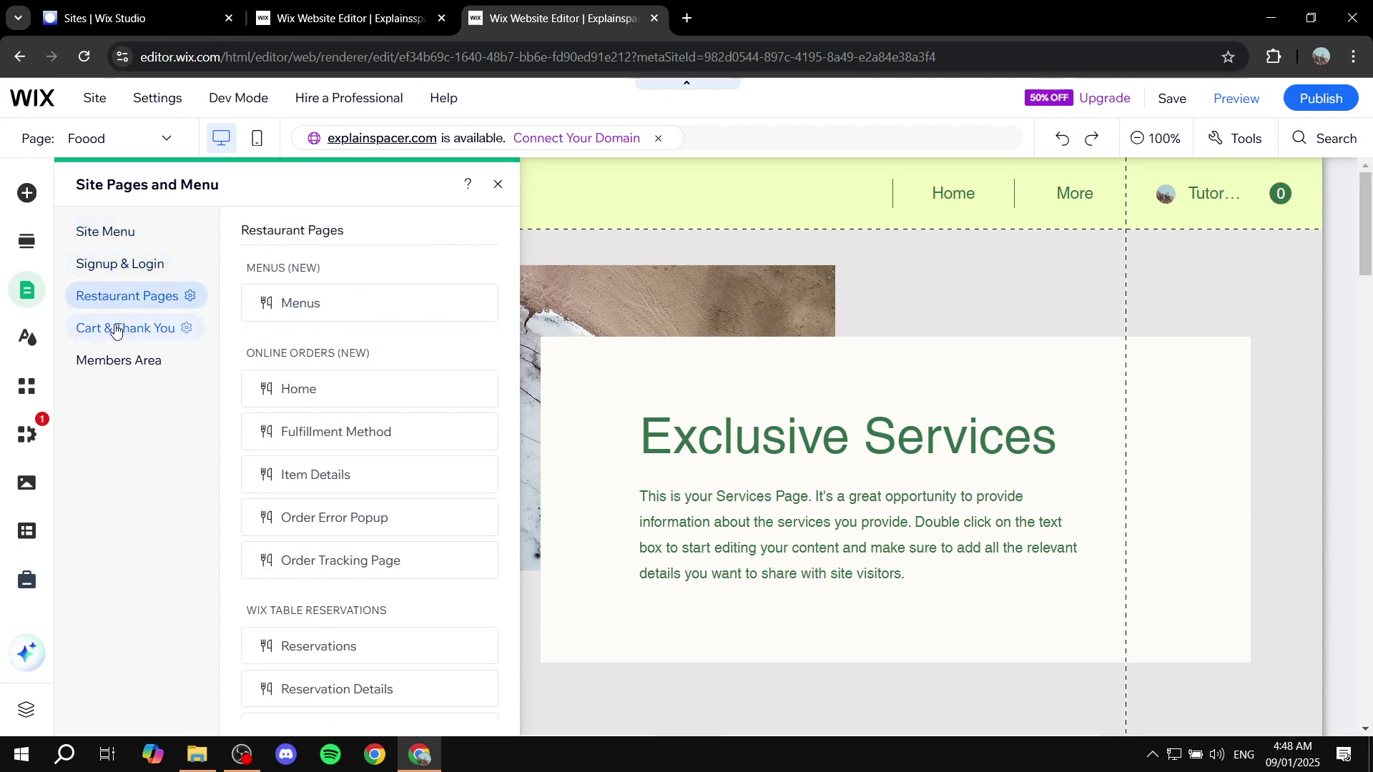
pyautogui.click(96, 233)
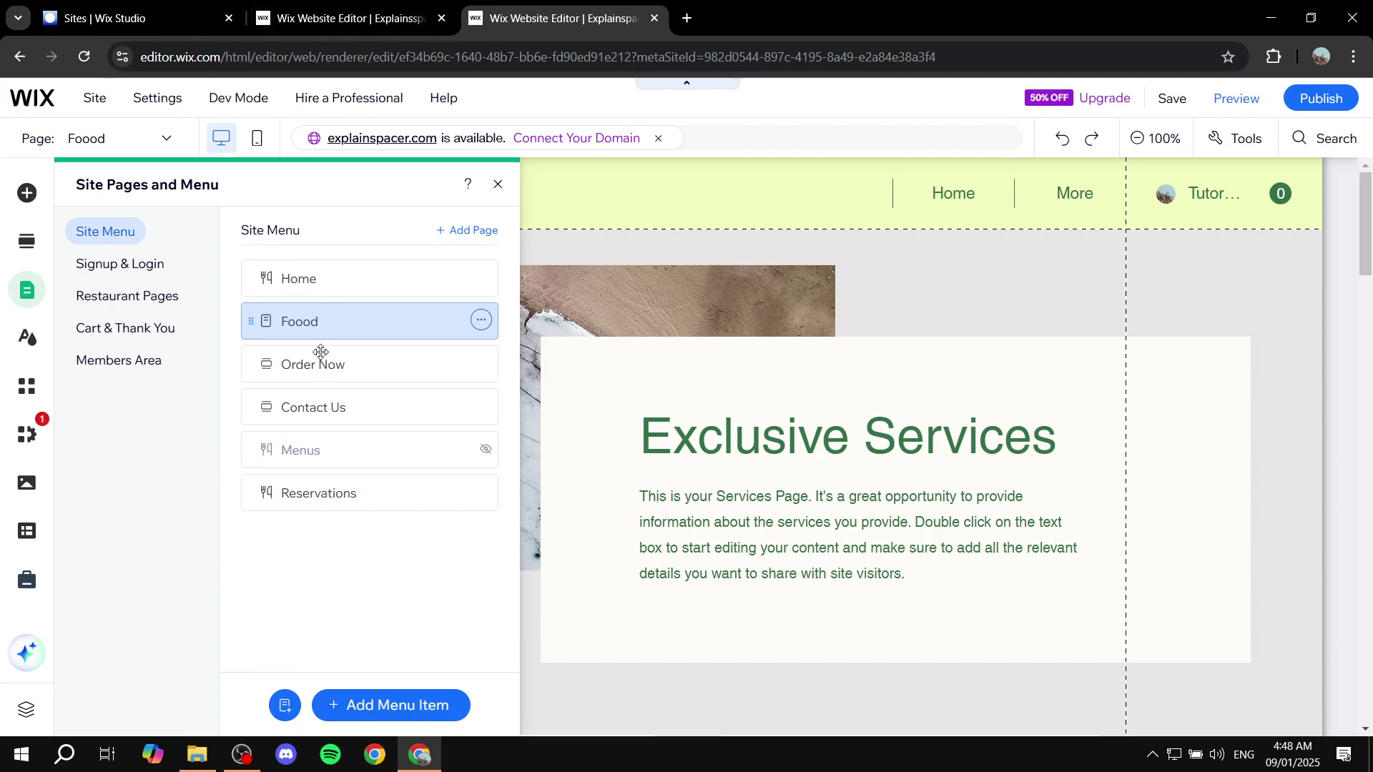
# Copy the Foood page from Explainspacer and paste it into the Explainsspace site menu.
pyautogui.click(481, 323)
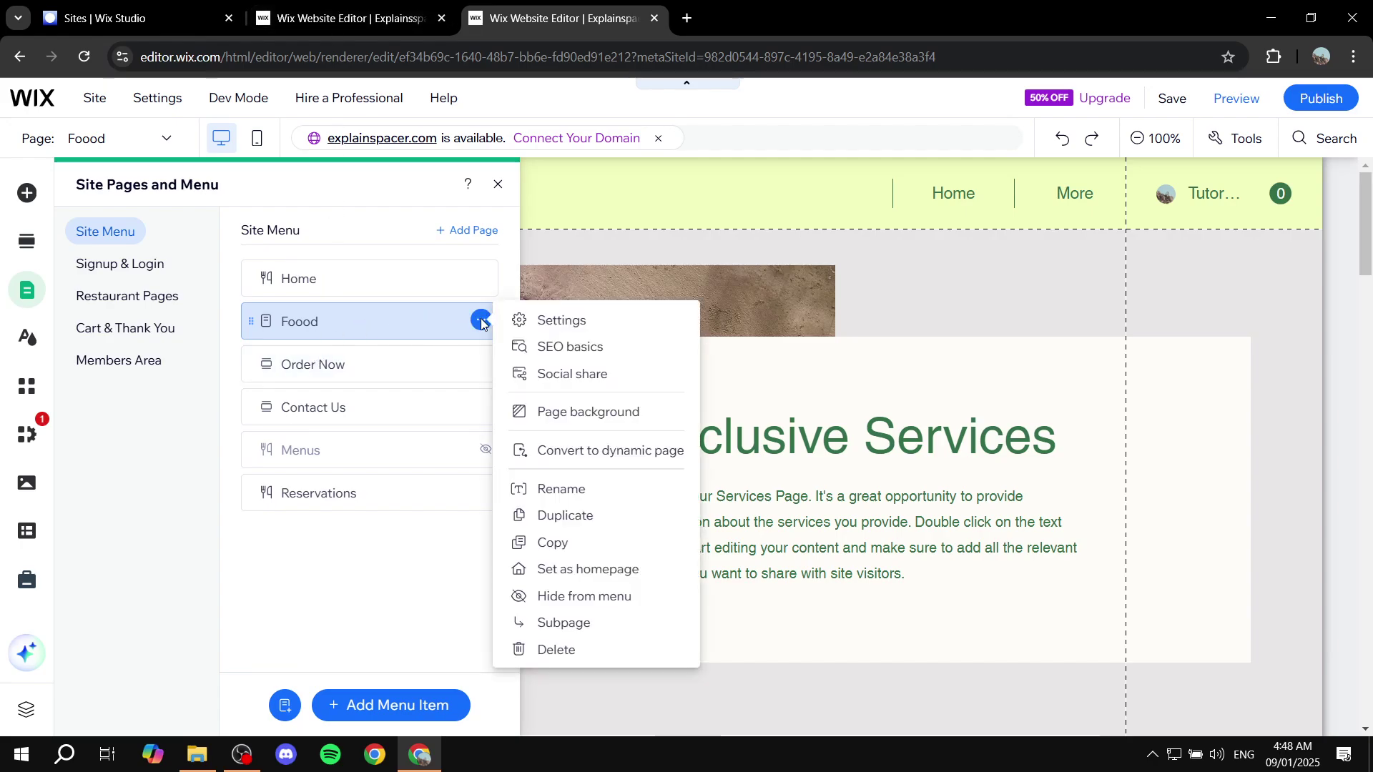
pyautogui.click(553, 545)
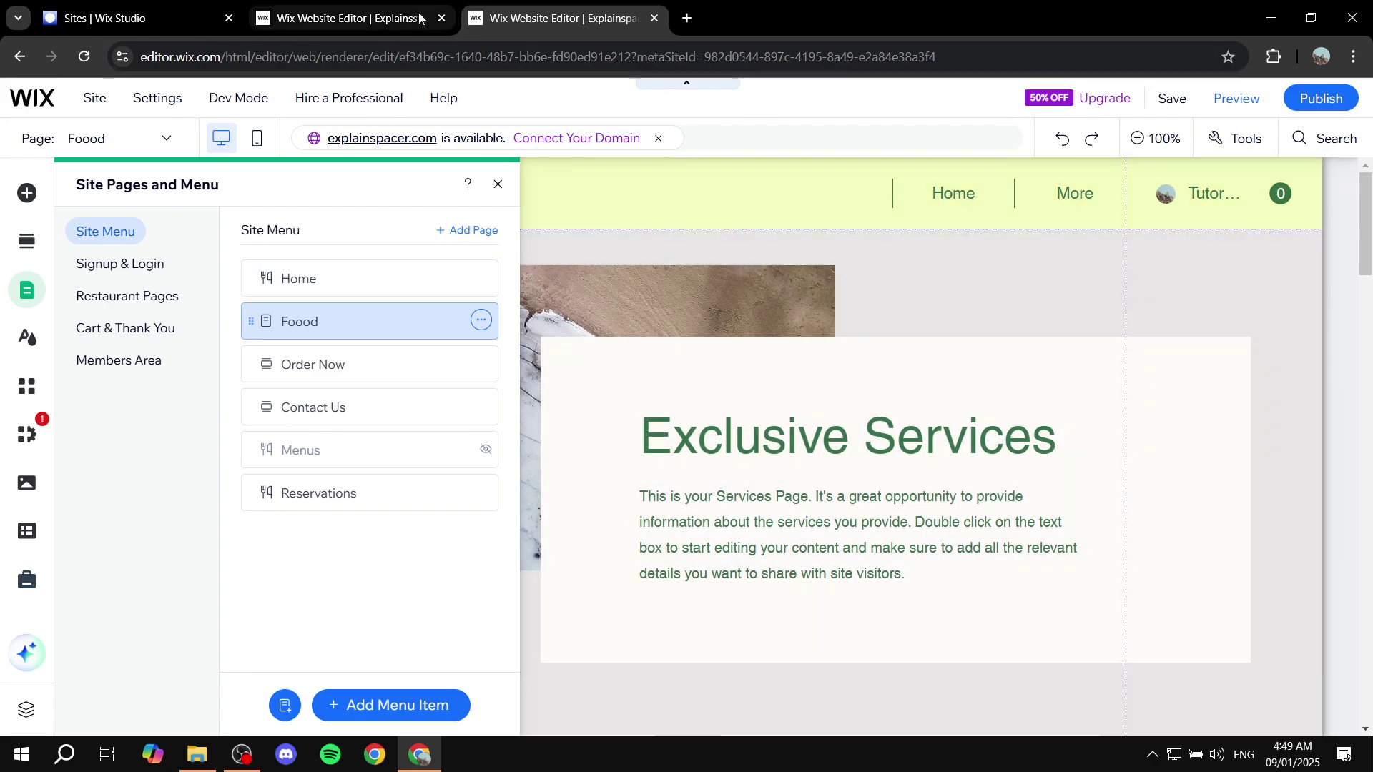
pyautogui.click(343, 17)
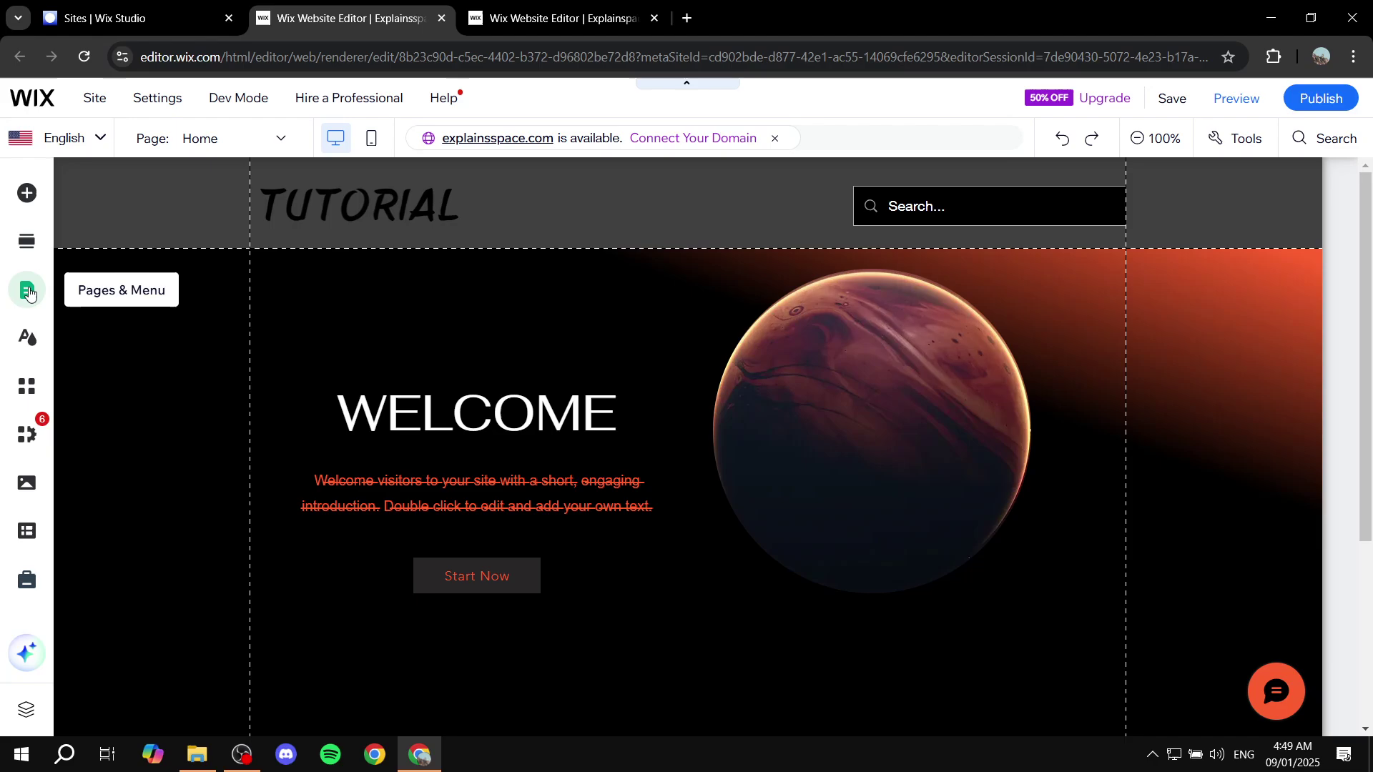
pyautogui.click(28, 291)
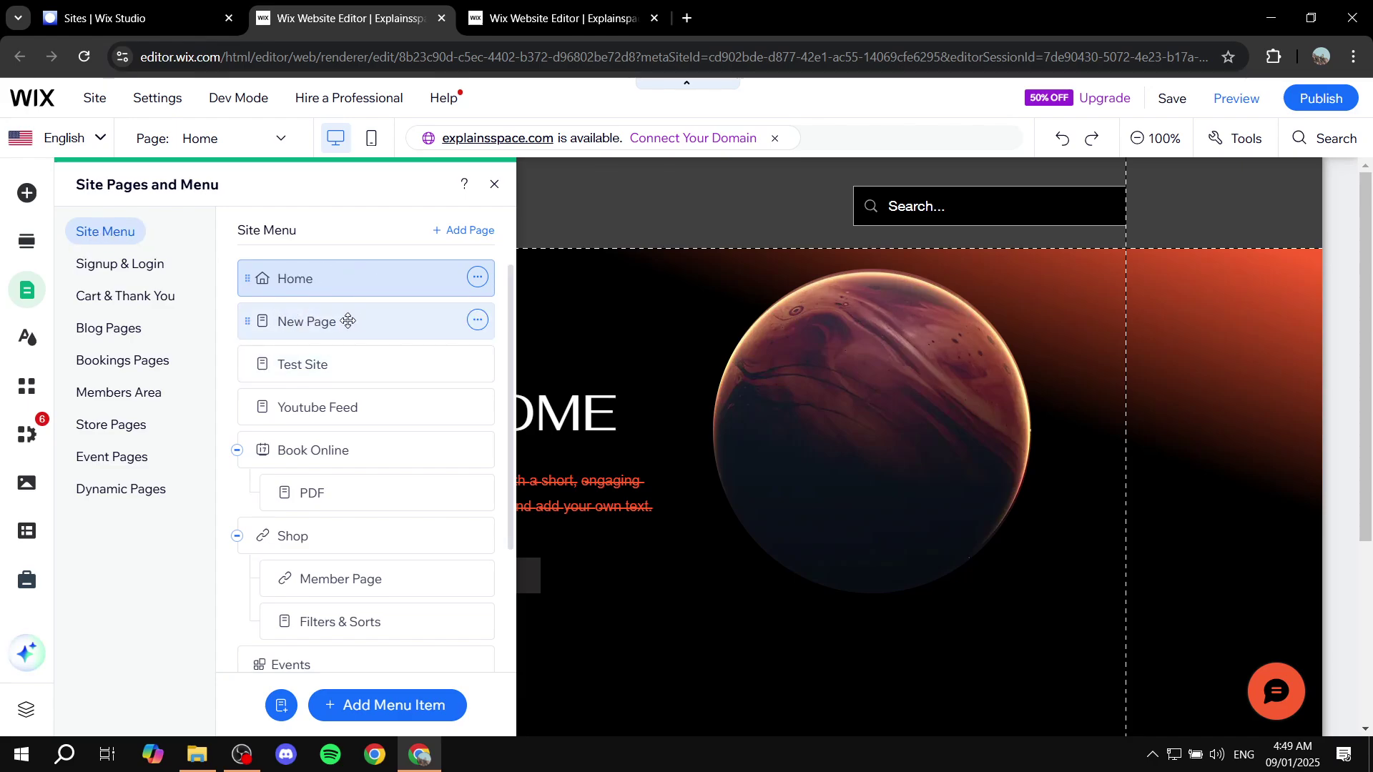
pyautogui.rightClick(369, 315)
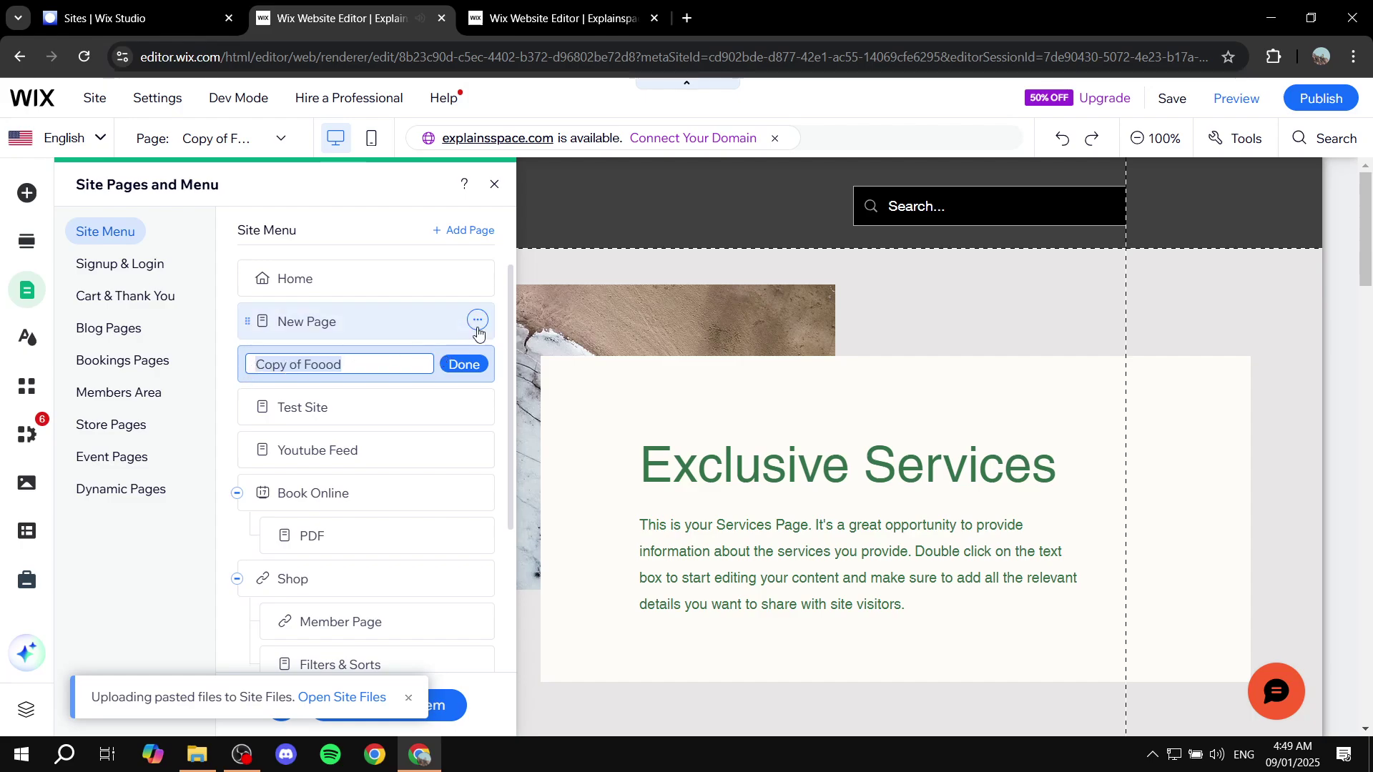
# Delete the page named New Page from the Explainsspace site menu.
pyautogui.click(477, 321)
pyautogui.click(555, 704)
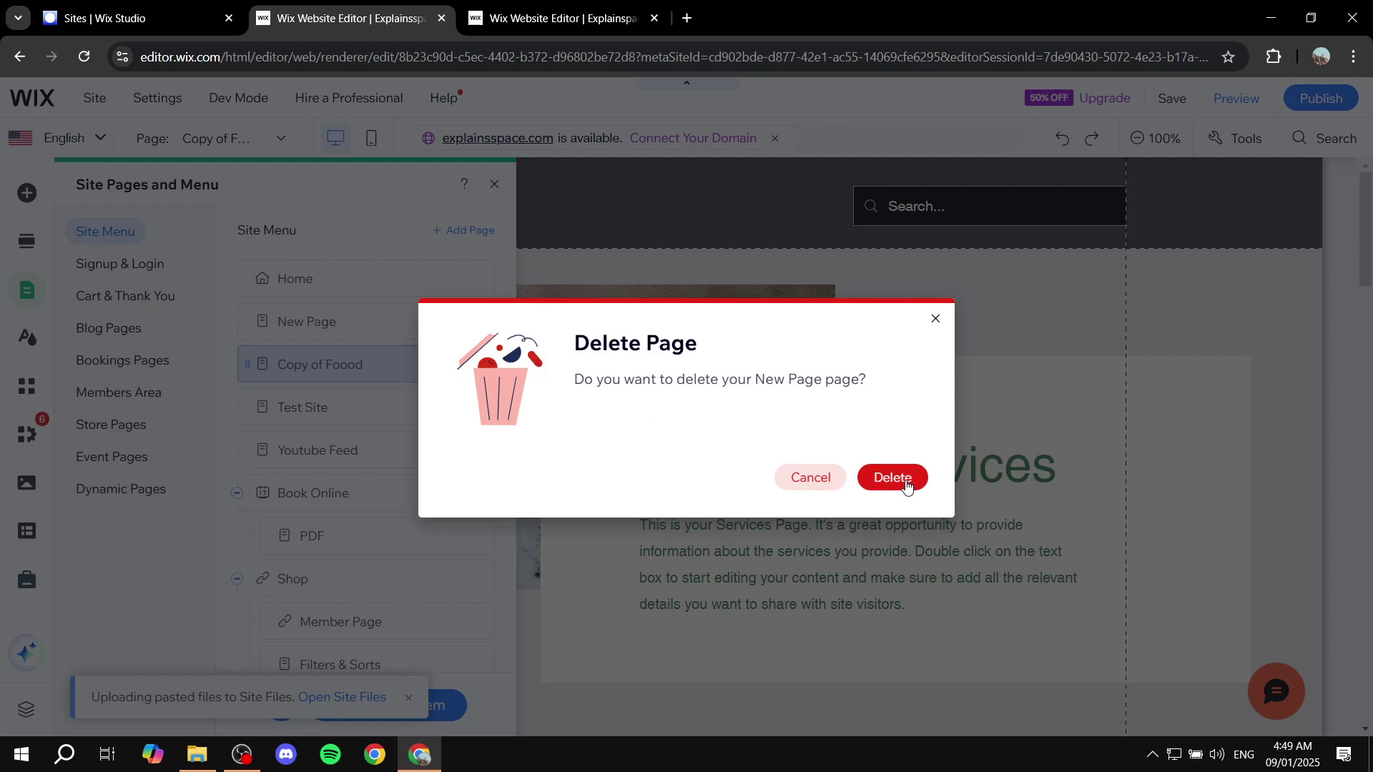
pyautogui.click(884, 482)
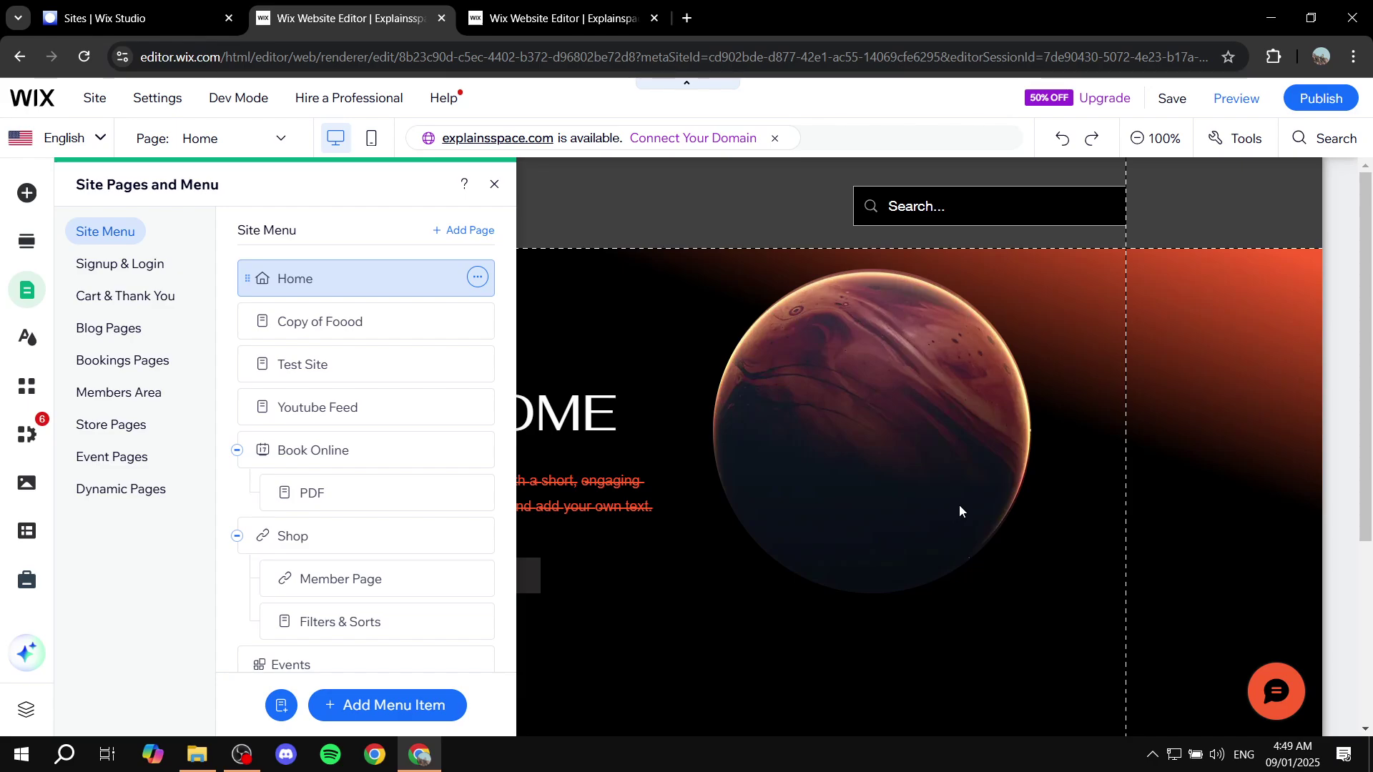
# Switch to Explainspacer, open its Home page, and compare its sections with the Explainsspace Home page.
pyautogui.click(557, 18)
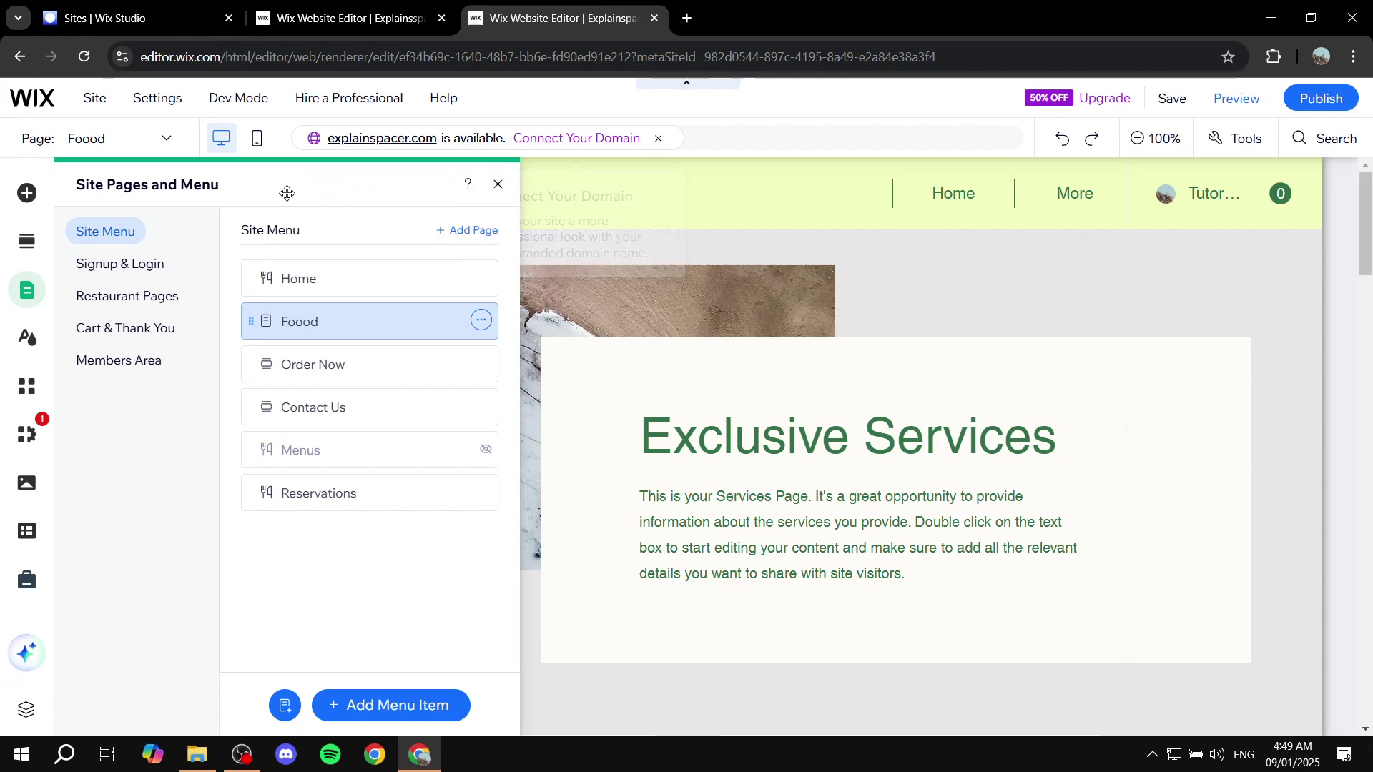
pyautogui.click(262, 279)
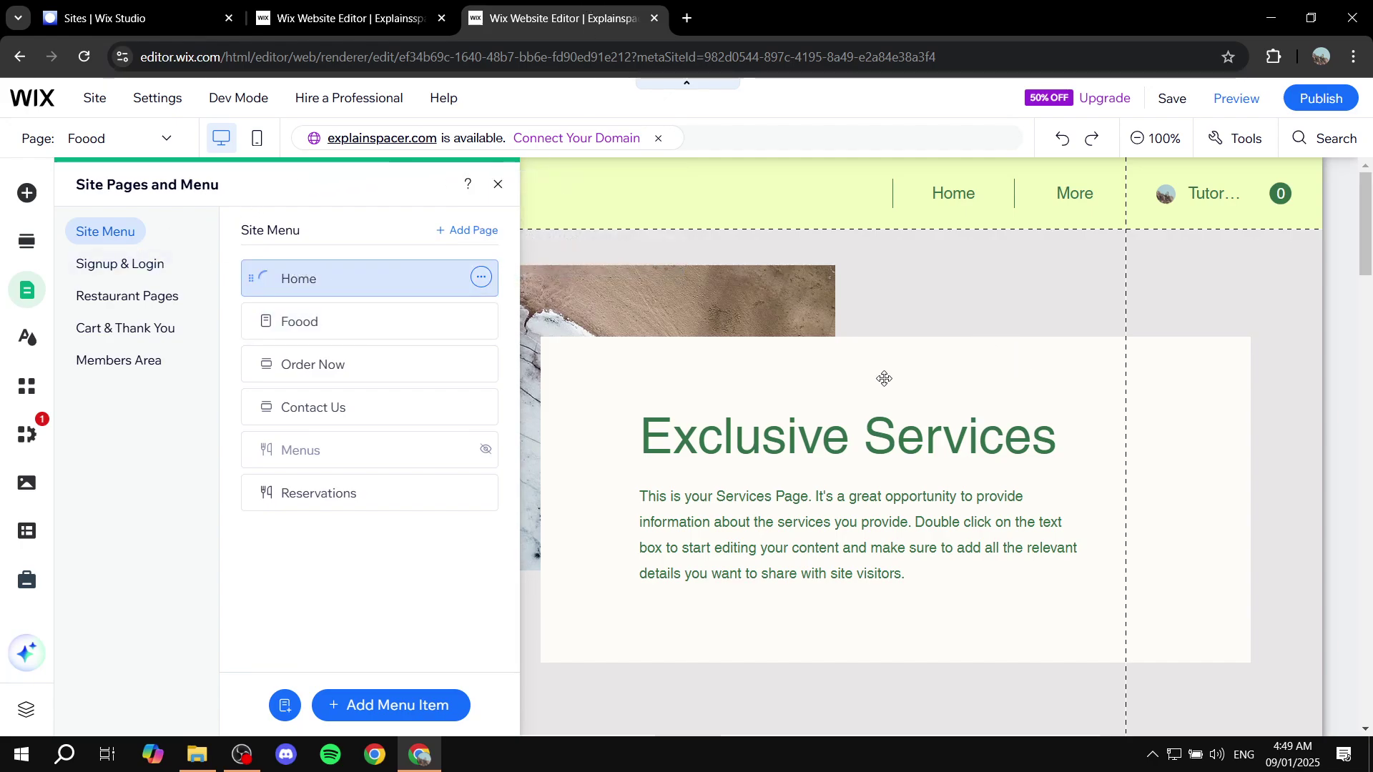
pyautogui.click(499, 184)
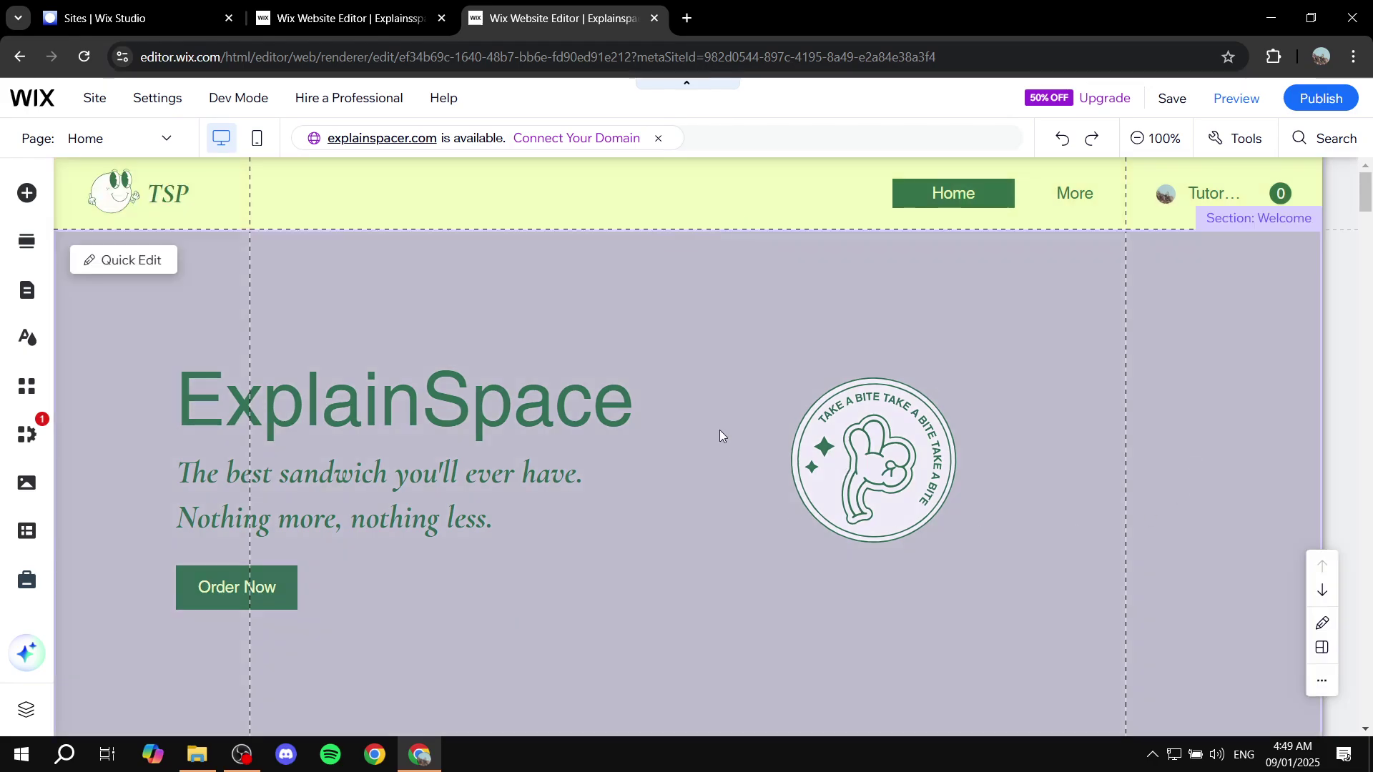
pyautogui.scroll(-5, 712, 341)
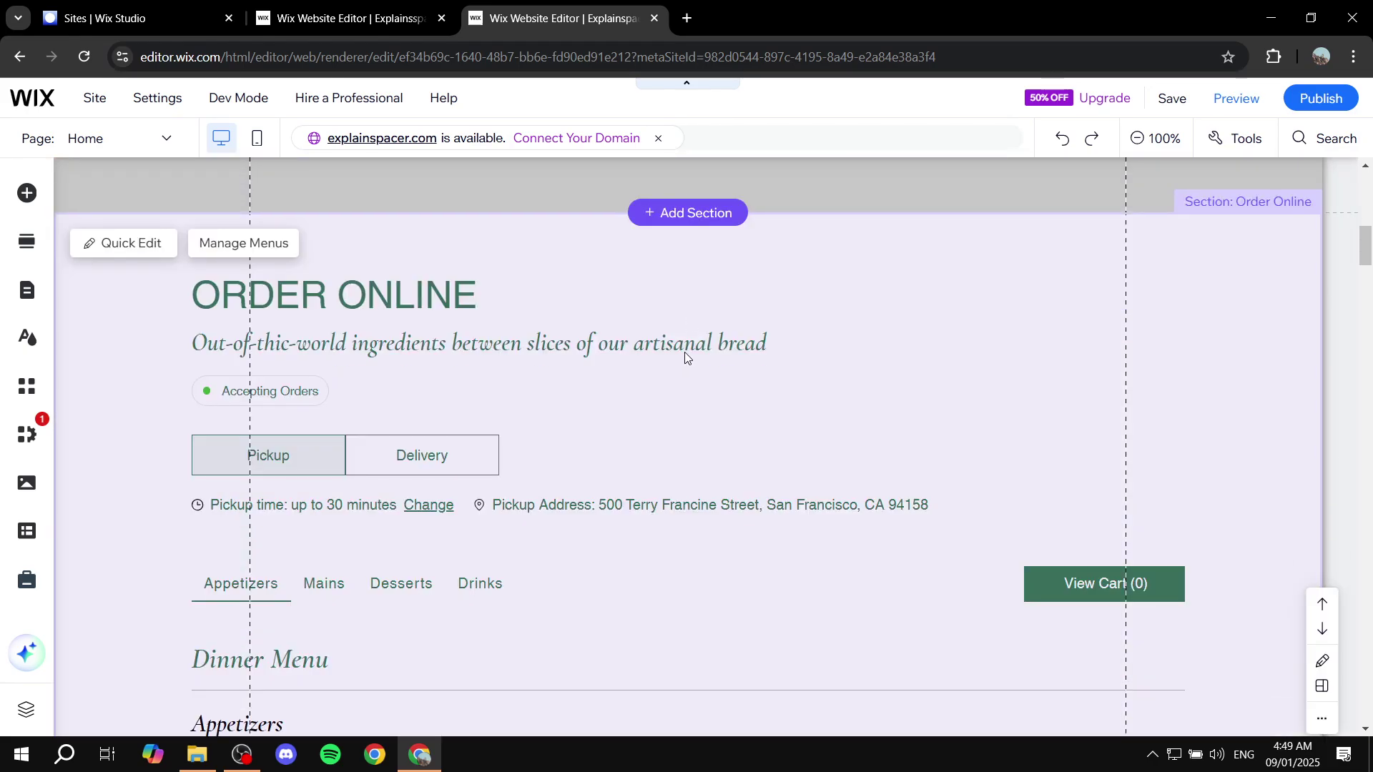
pyautogui.hotkey('ctrl', 'pageup')
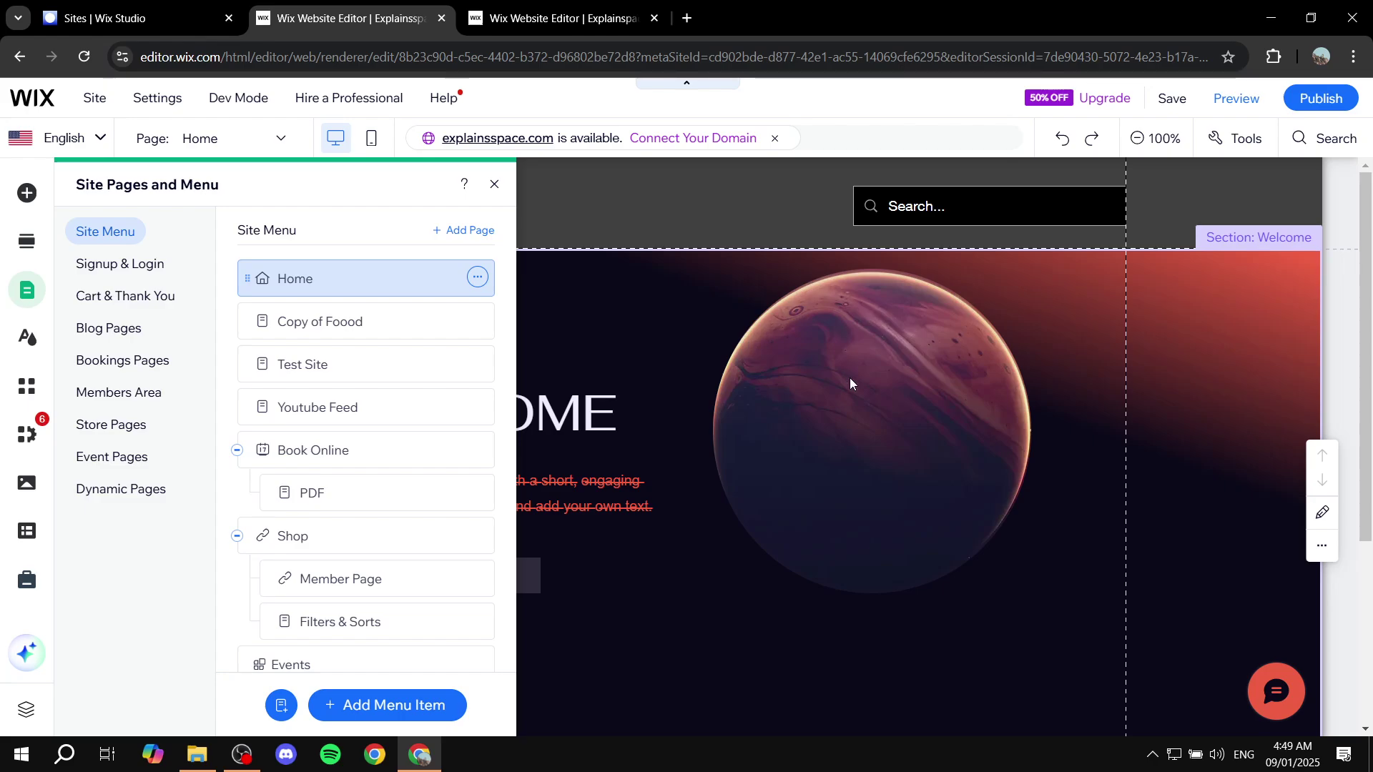
pyautogui.click(554, 18)
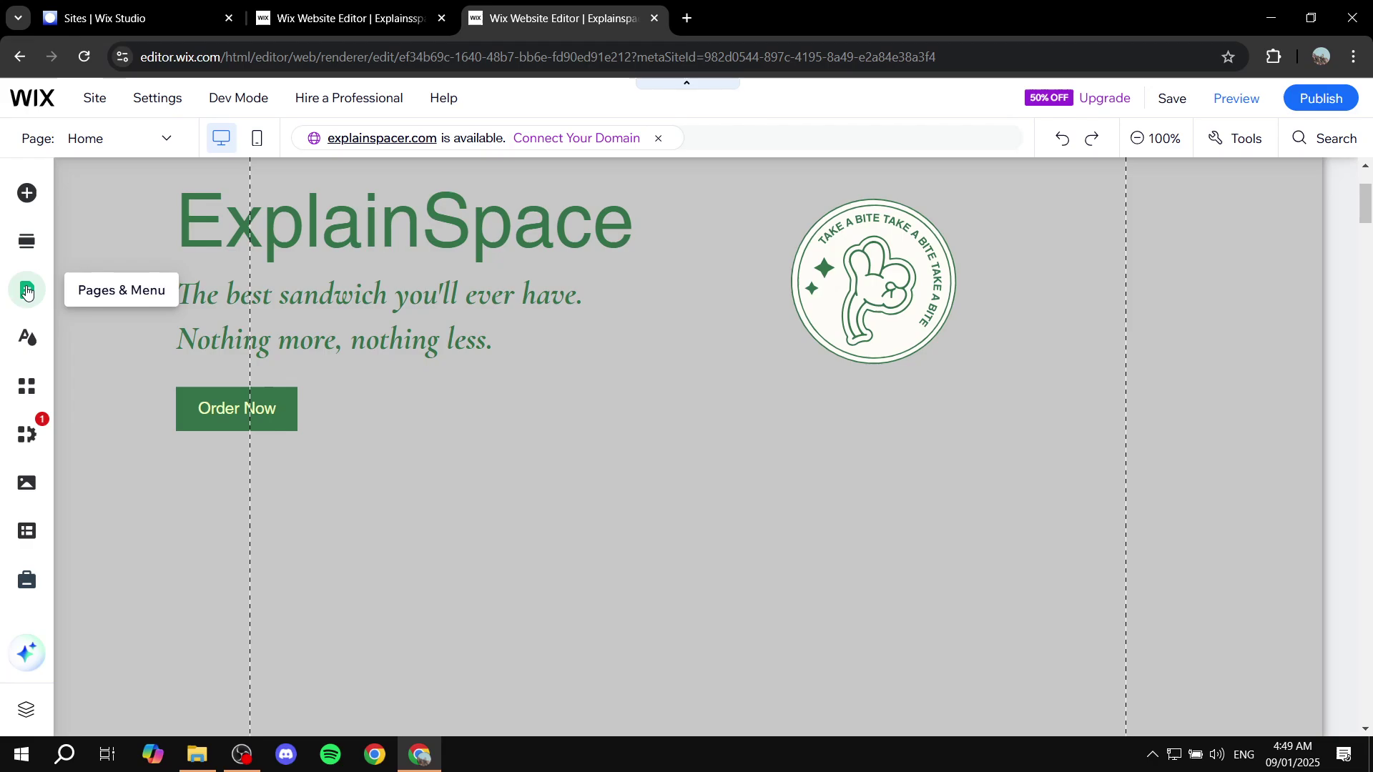
# Delete the Explainspacer Home page from the Restaurant Pages, including the Wix Restaurants Orders (New) app and its Thank You Page.
pyautogui.click(26, 290)
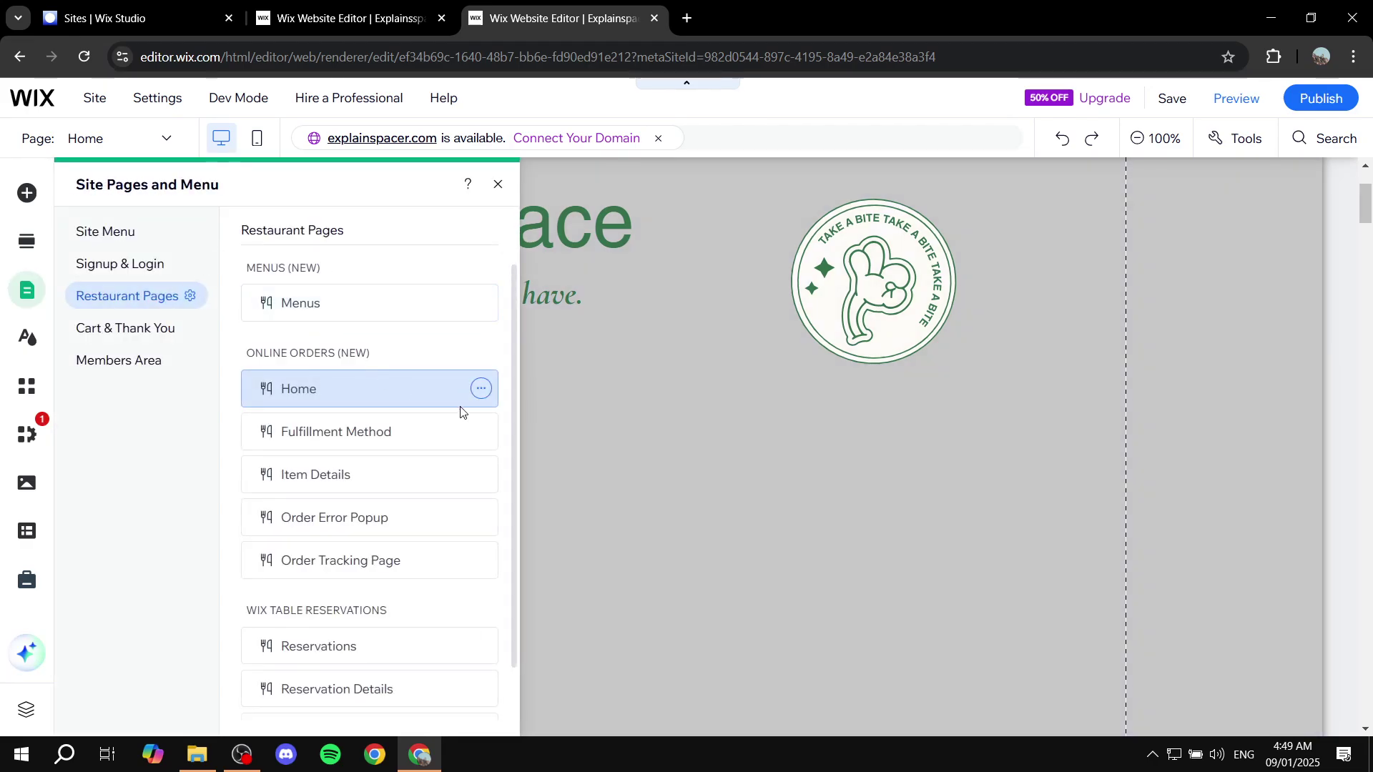
pyautogui.click(482, 389)
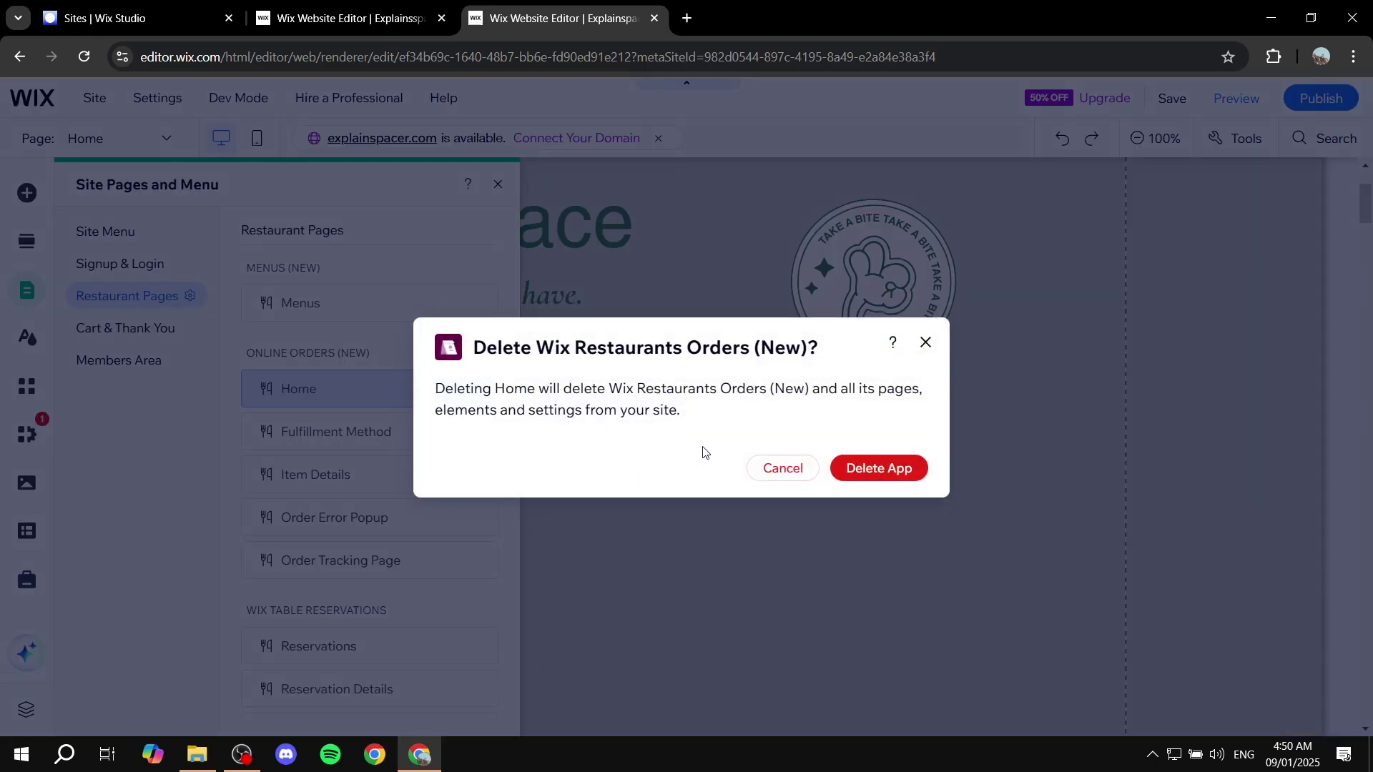
pyautogui.click(875, 469)
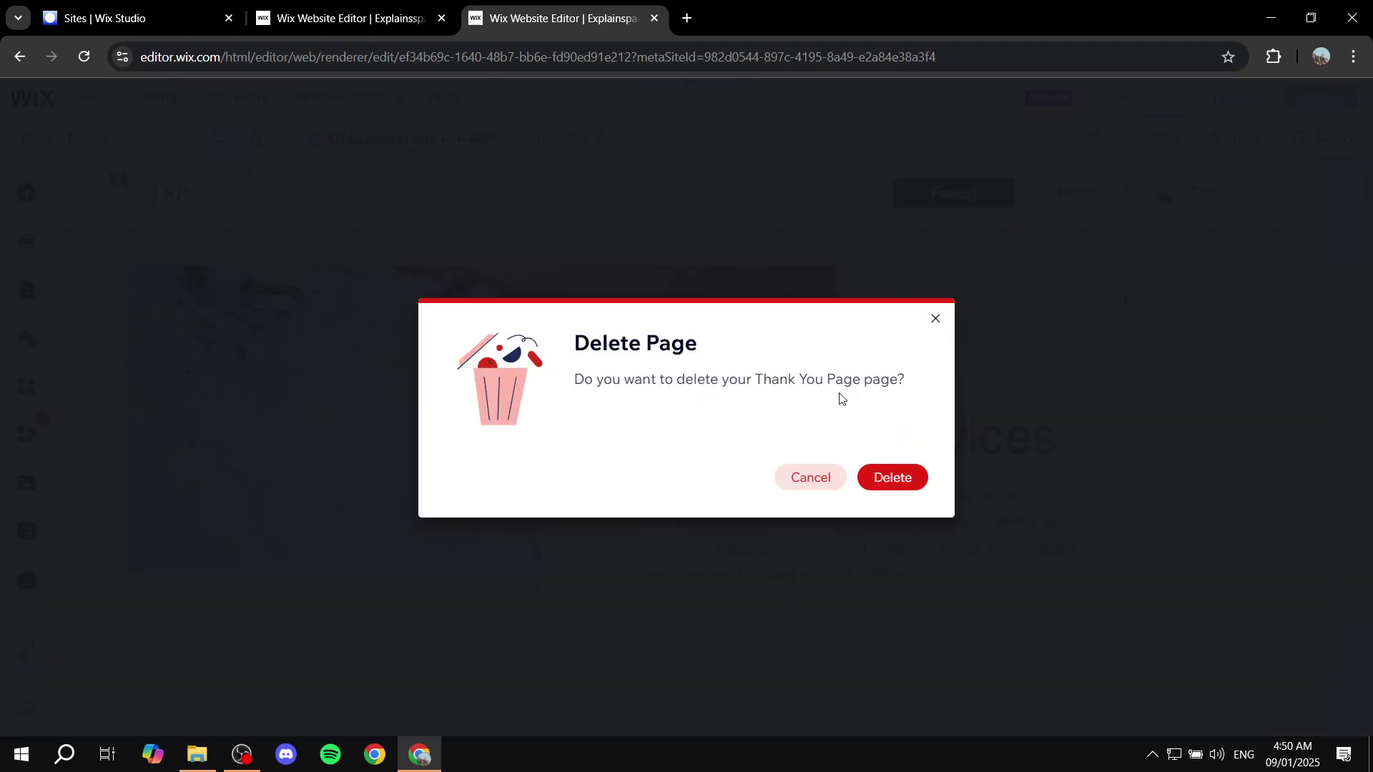
pyautogui.click(883, 478)
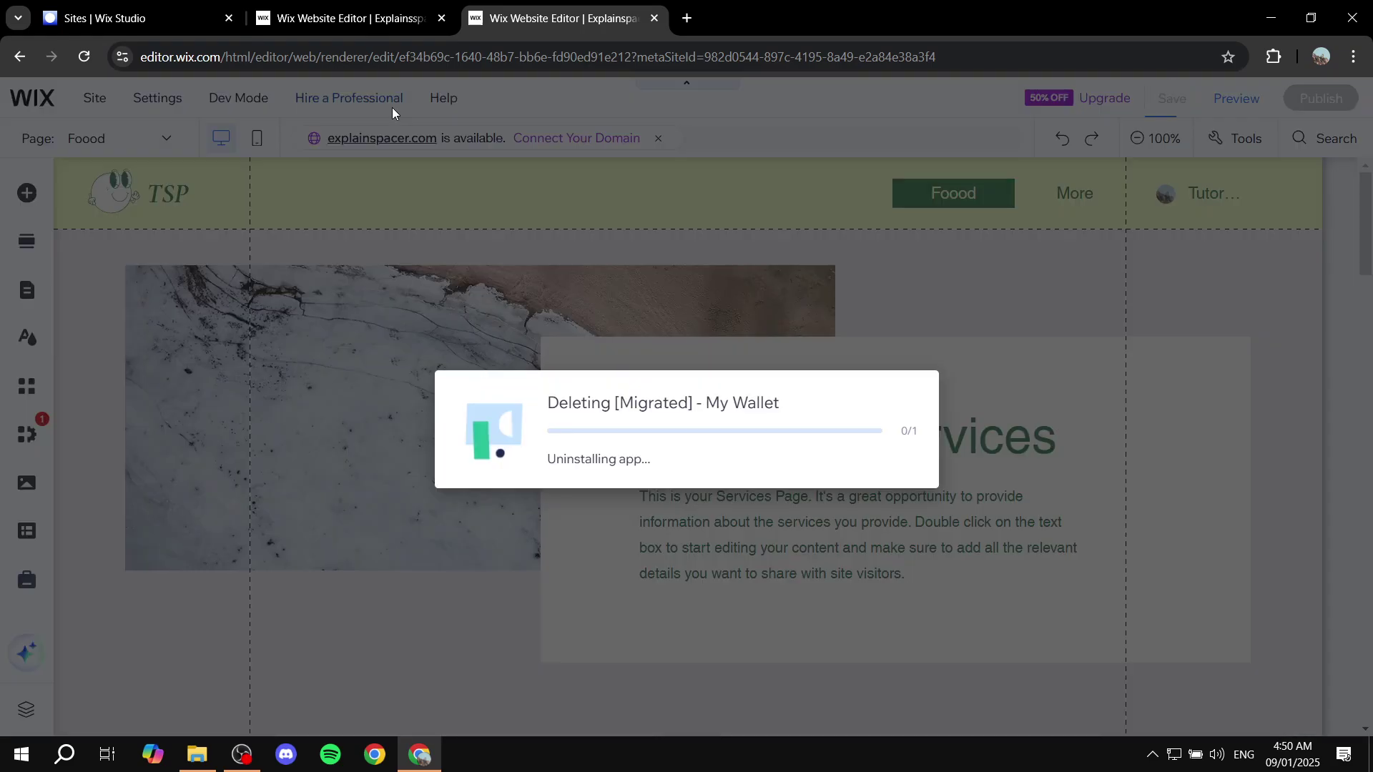
# Switch to the Explainsspace site, copy its Home page from the site menu, and close the site pages settings.
pyautogui.click(350, 18)
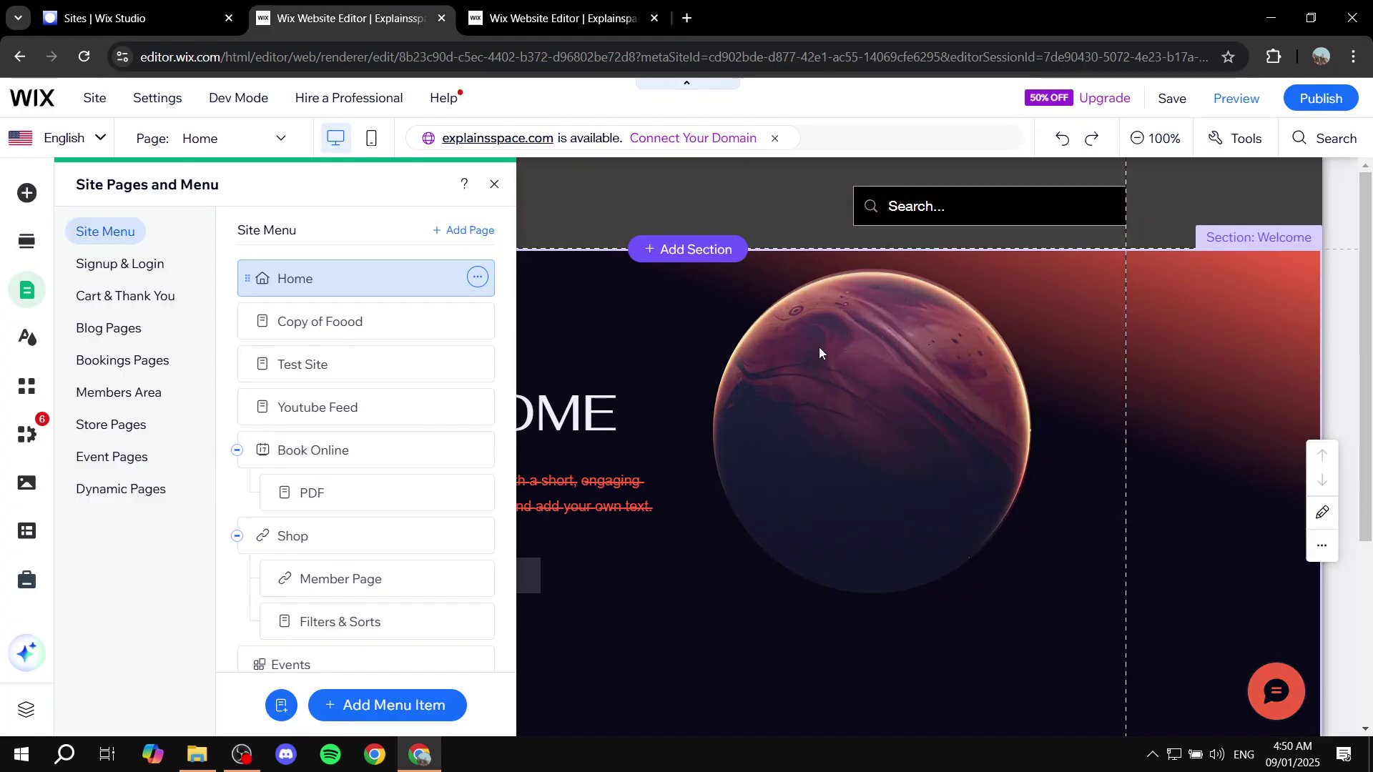
pyautogui.click(496, 183)
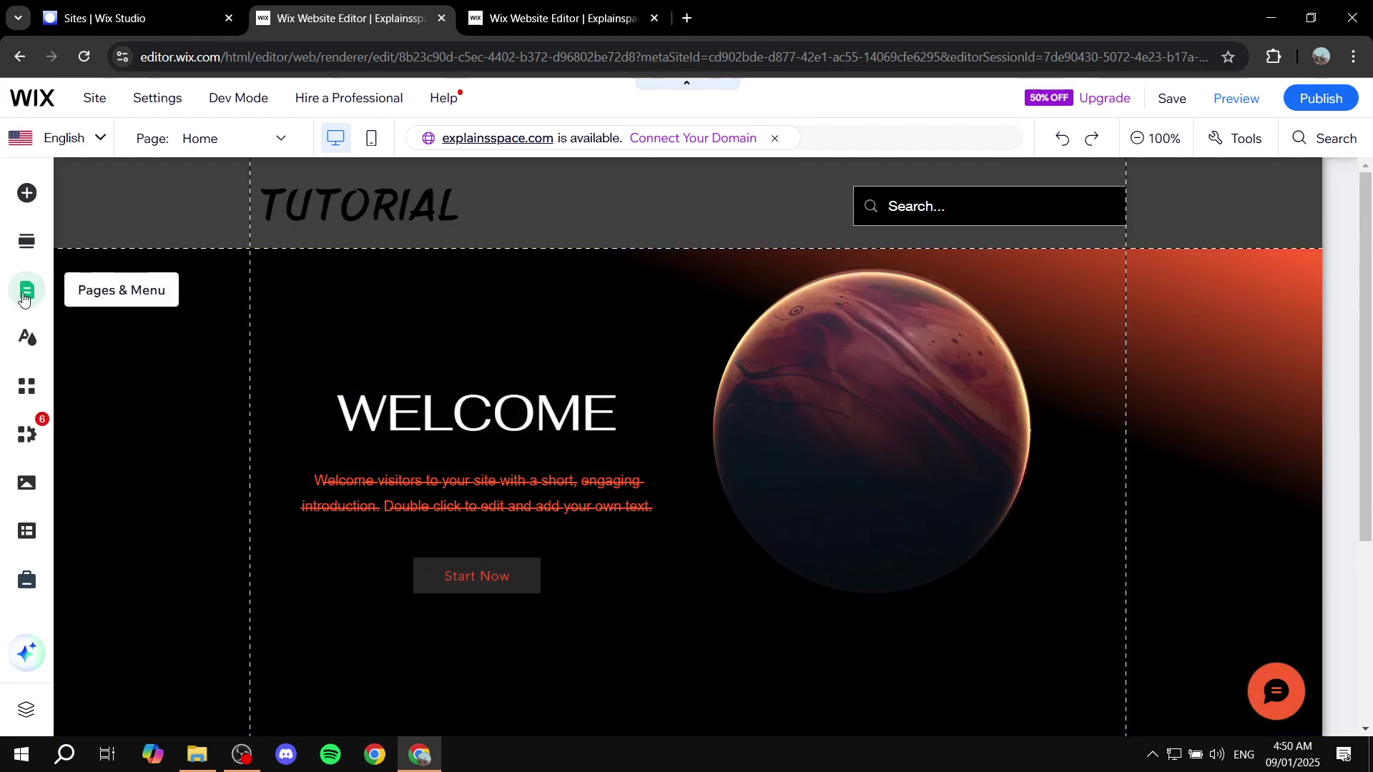
pyautogui.click(26, 291)
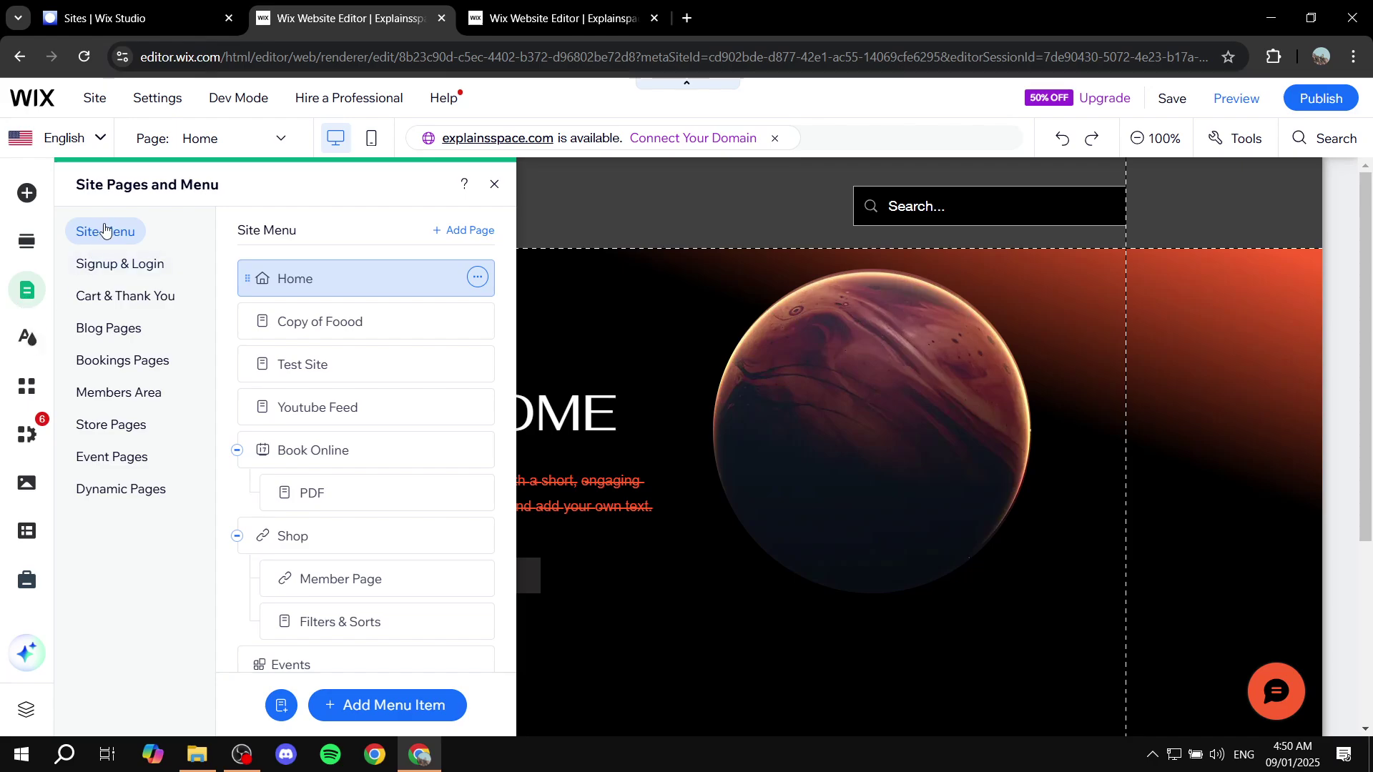
pyautogui.click(478, 278)
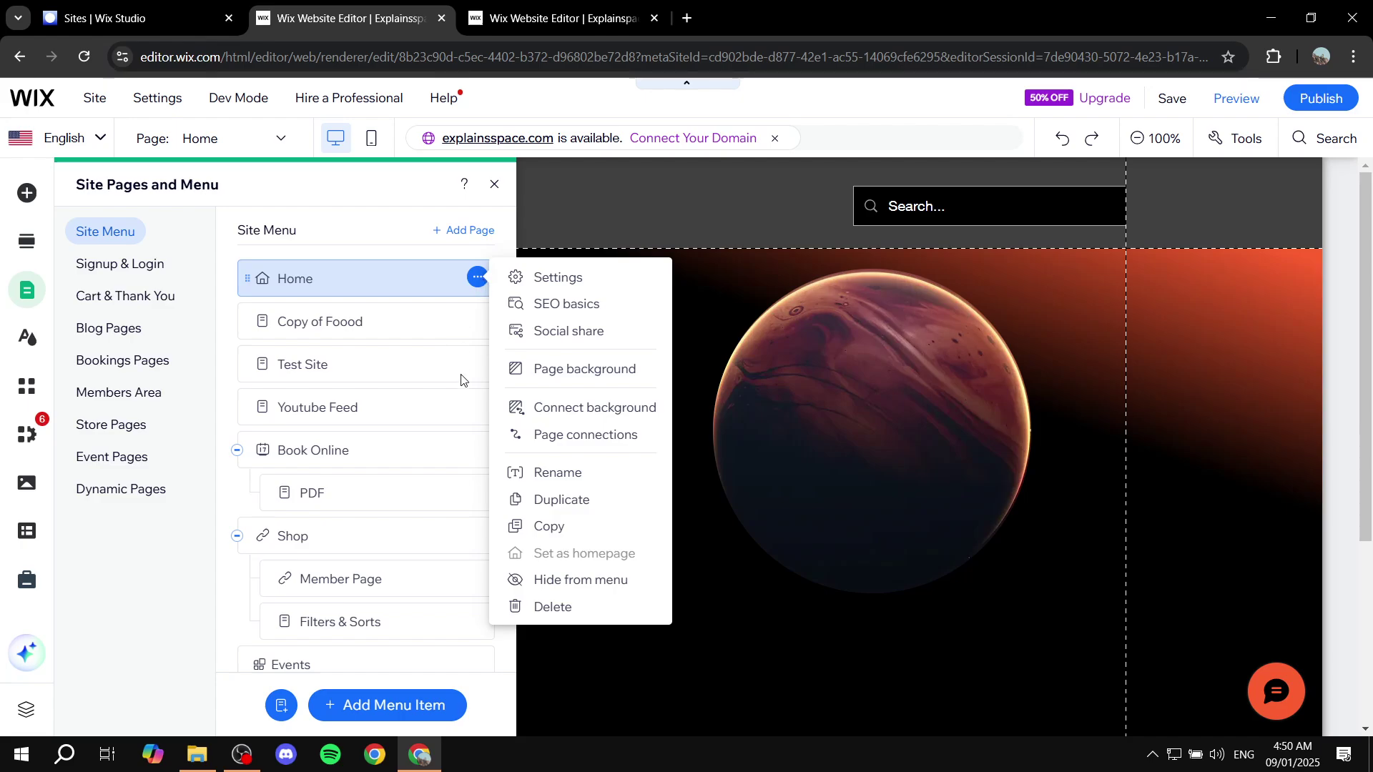
pyautogui.click(559, 527)
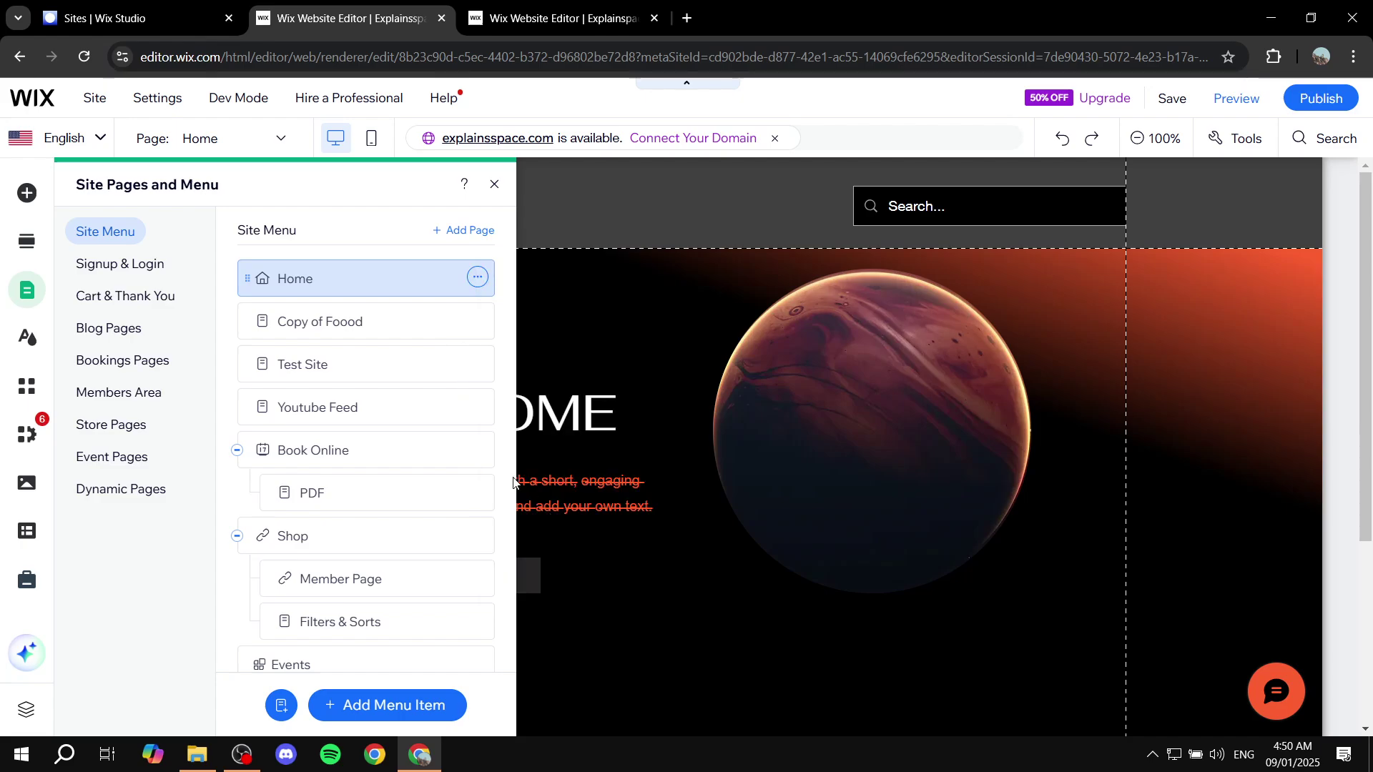
pyautogui.click(489, 183)
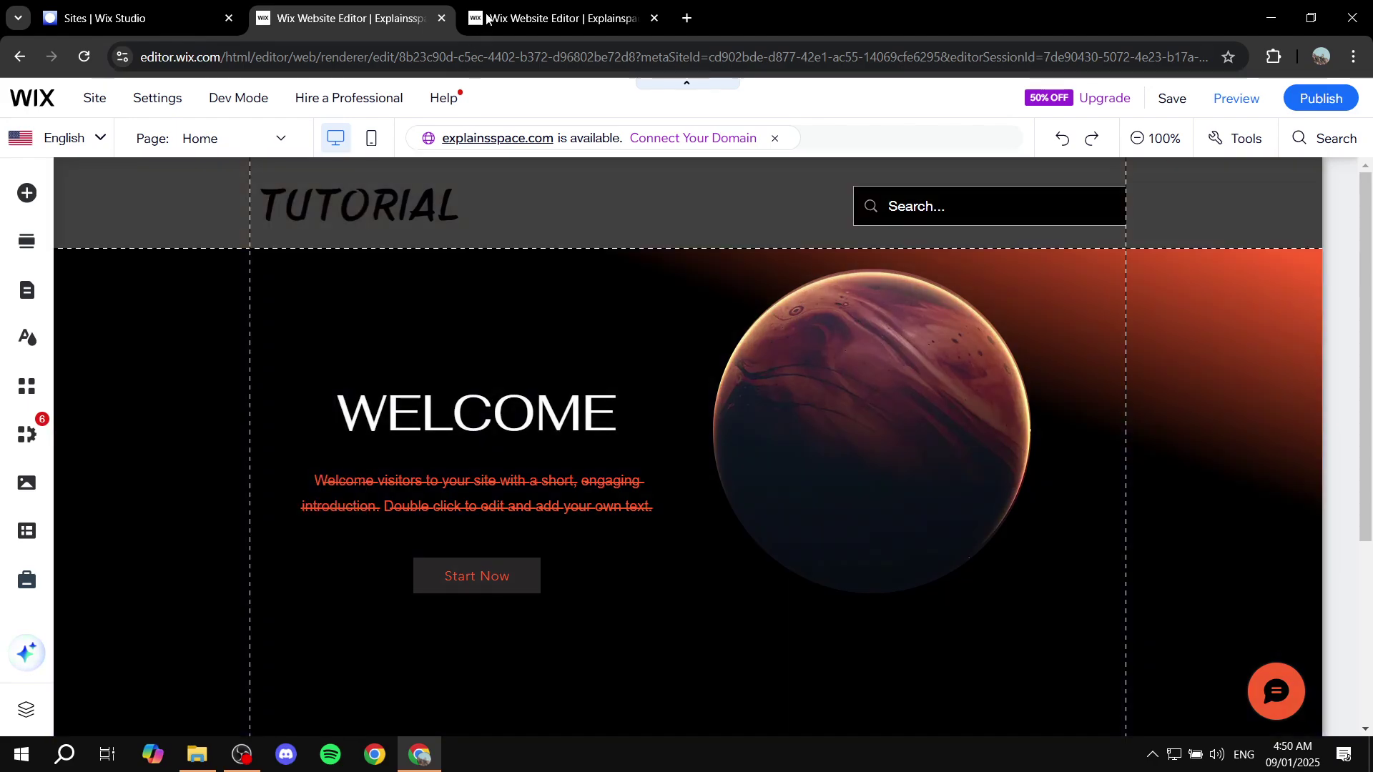
# Paste the copied Home page into the Explainspacer site menu and close the site pages settings.
pyautogui.click(552, 4)
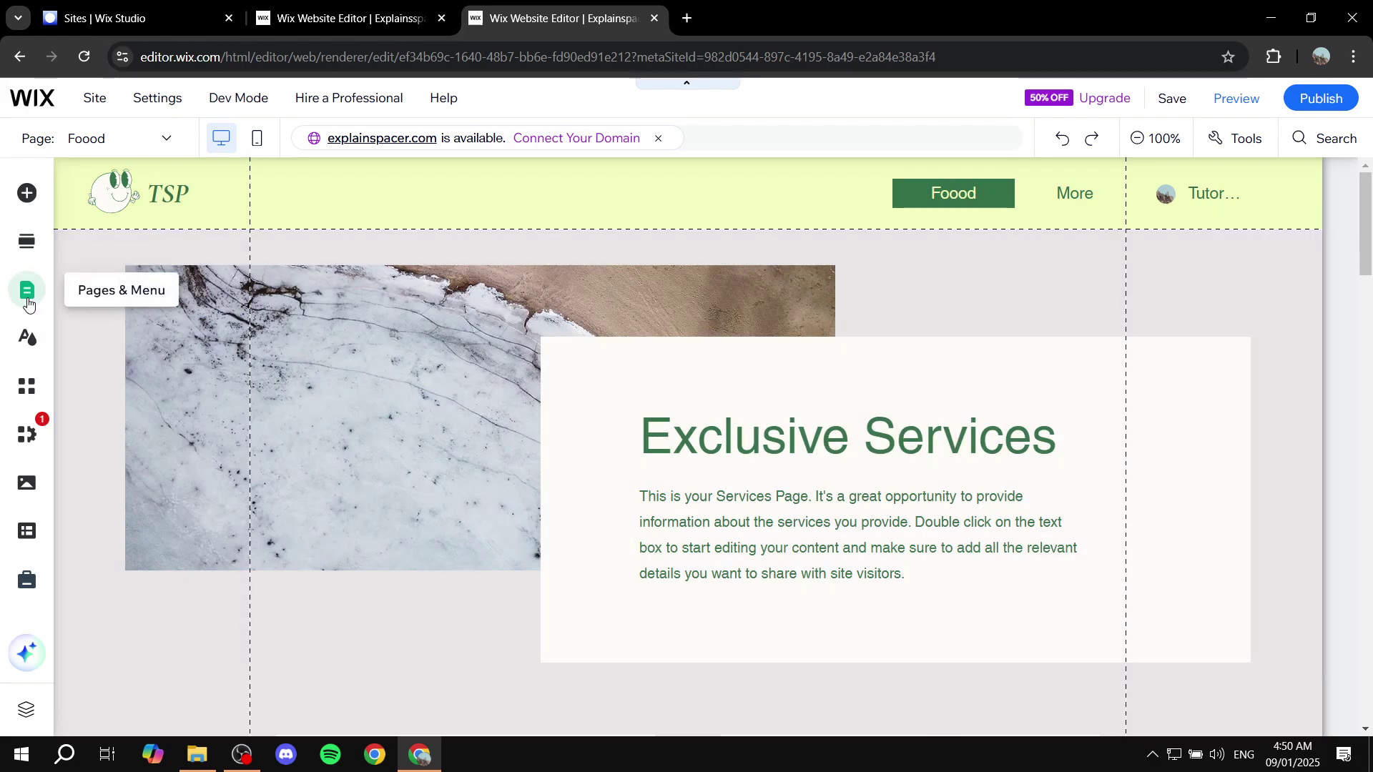
pyautogui.click(27, 293)
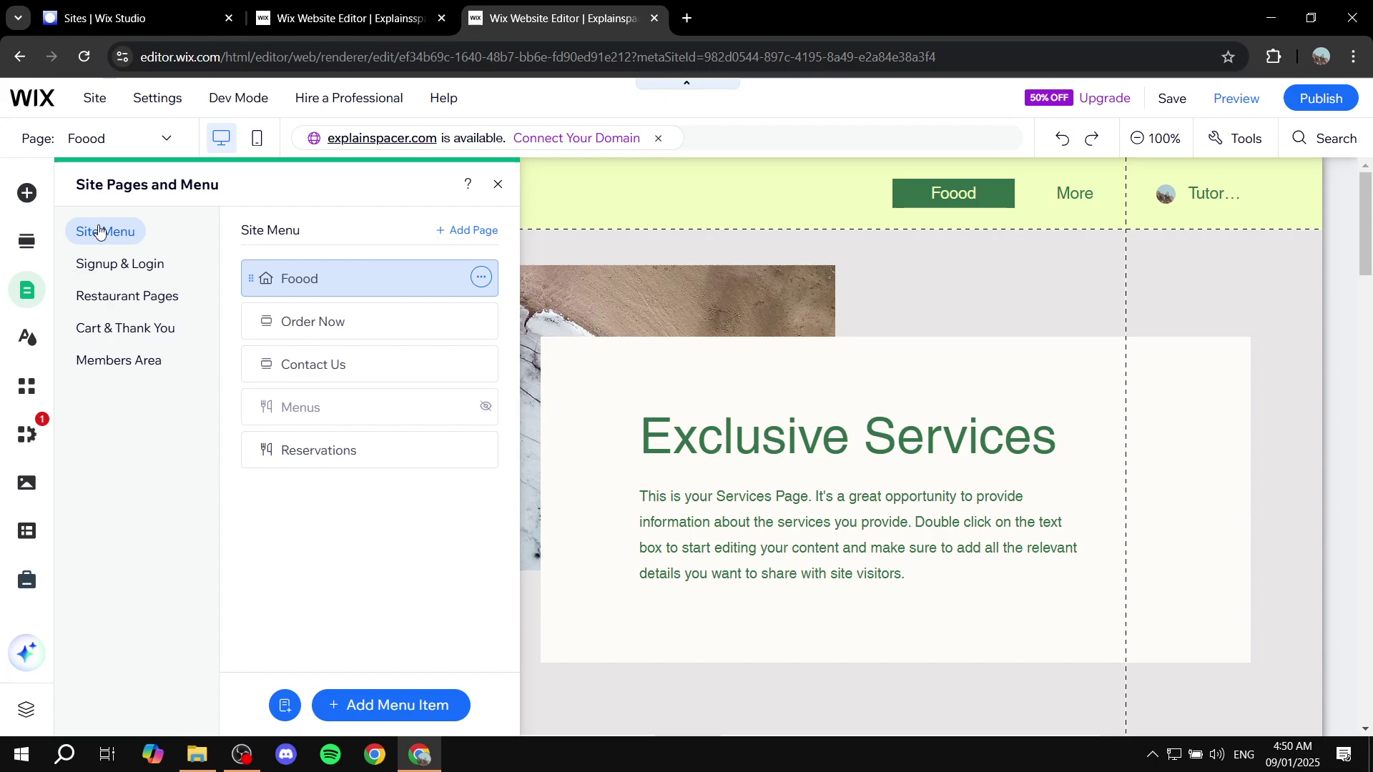
pyautogui.rightClick(342, 284)
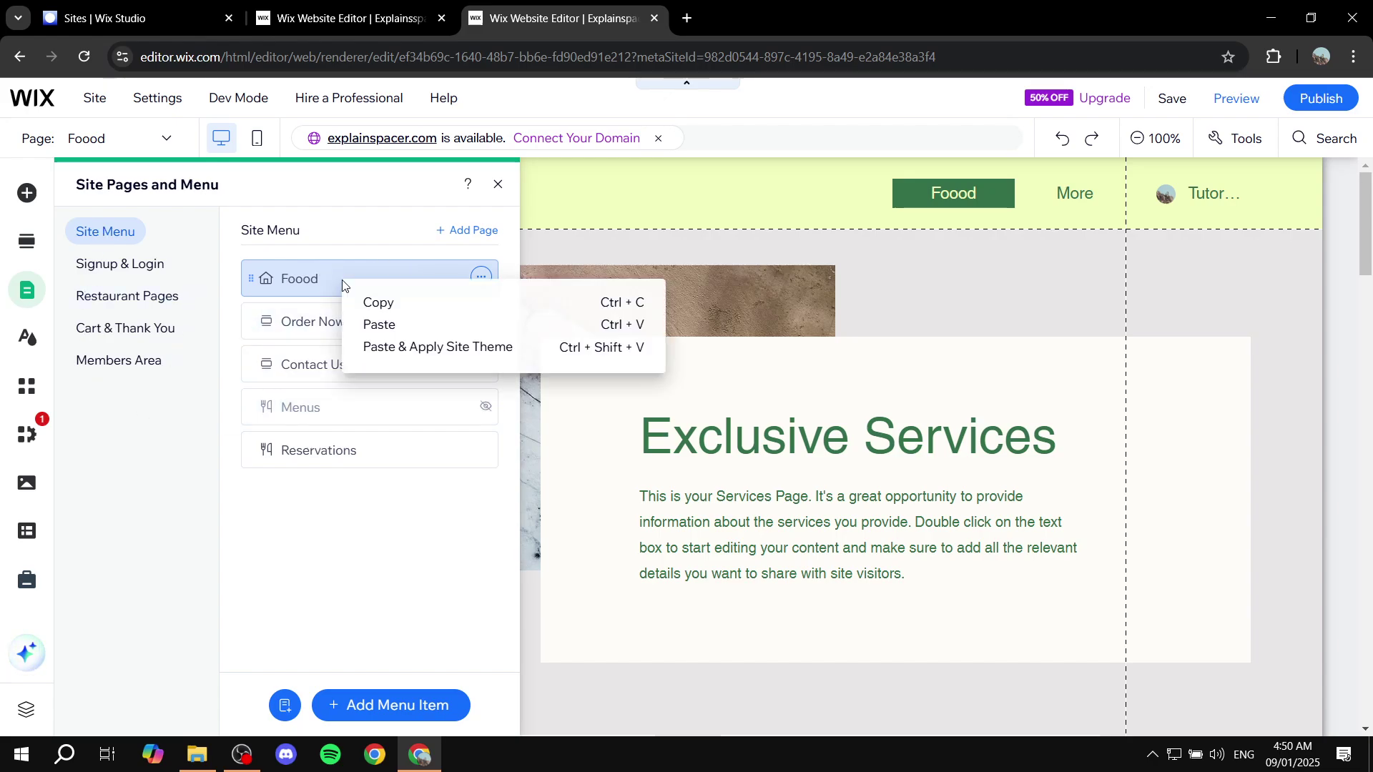
pyautogui.click(378, 326)
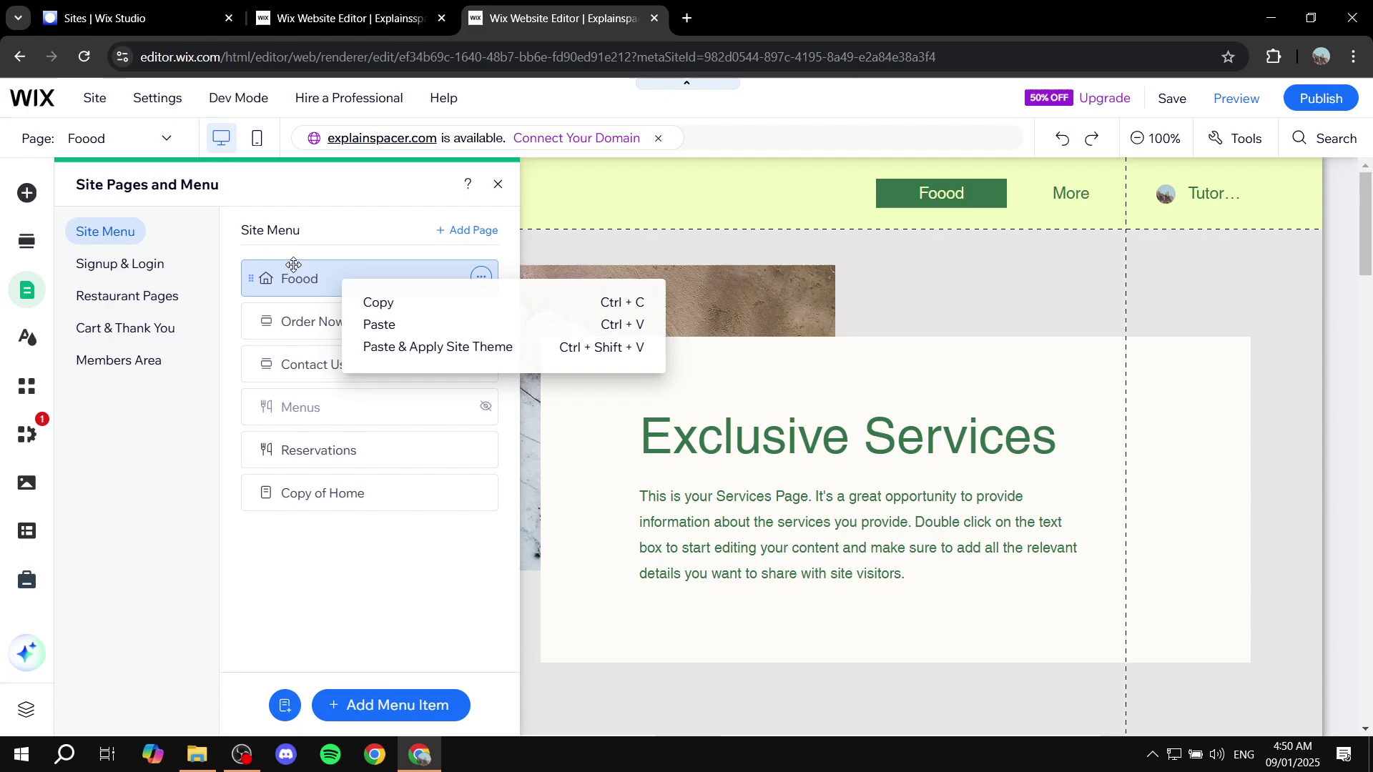
pyautogui.click(357, 500)
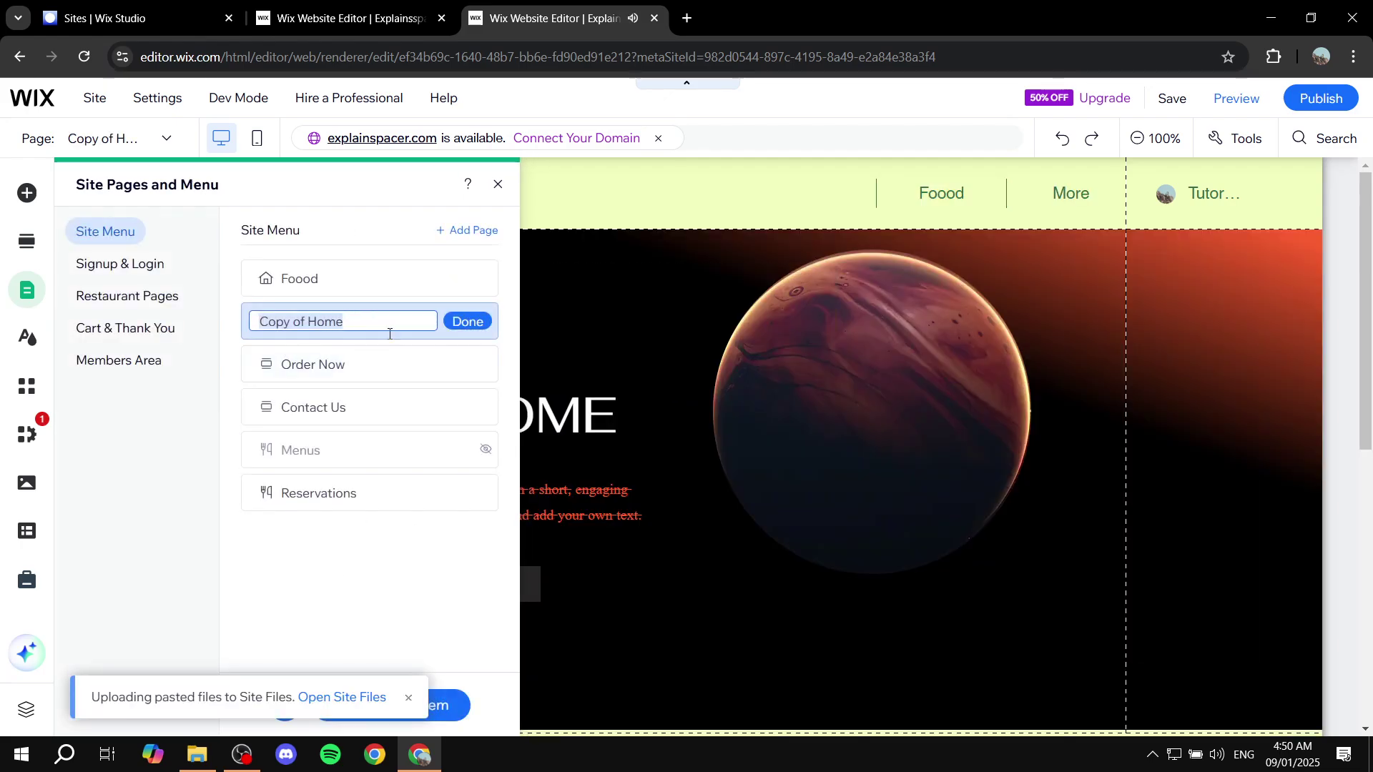
pyautogui.click(495, 185)
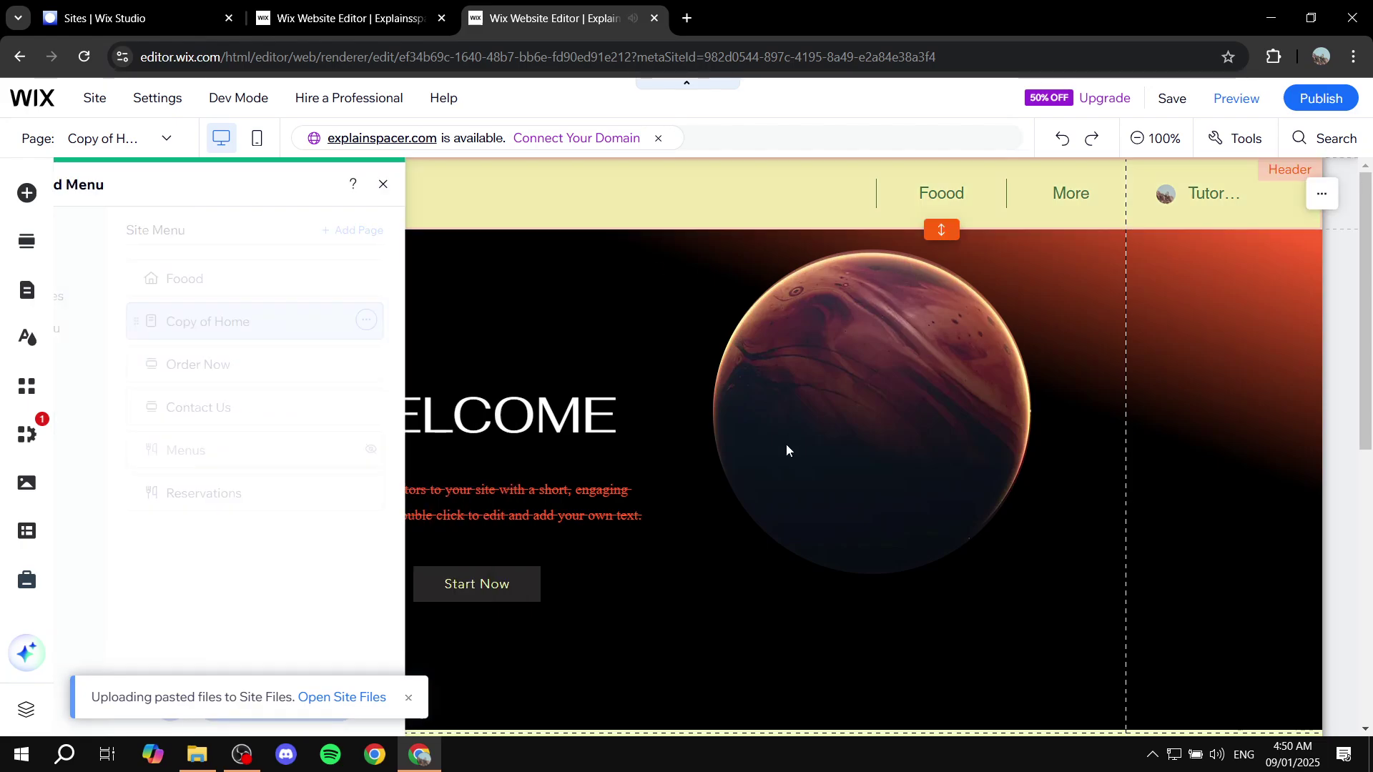
# Compare the pasted home page in Explainspacer with the original Explainsspace Home page, checking the header, welcome section, text and button styling.
pyautogui.scroll(-6, 620, 349)
pyautogui.scroll(2, 654, 323)
pyautogui.scroll(4, 653, 323)
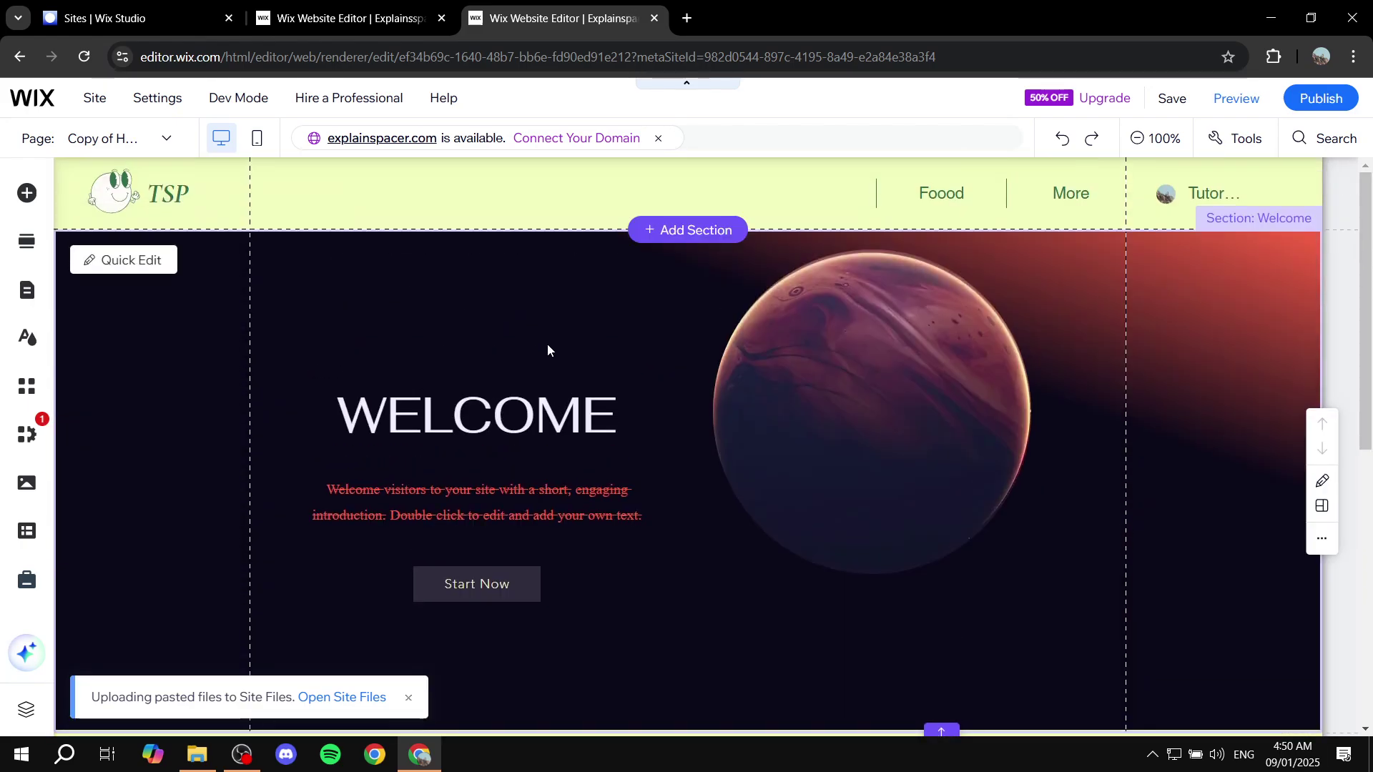
pyautogui.click(393, 4)
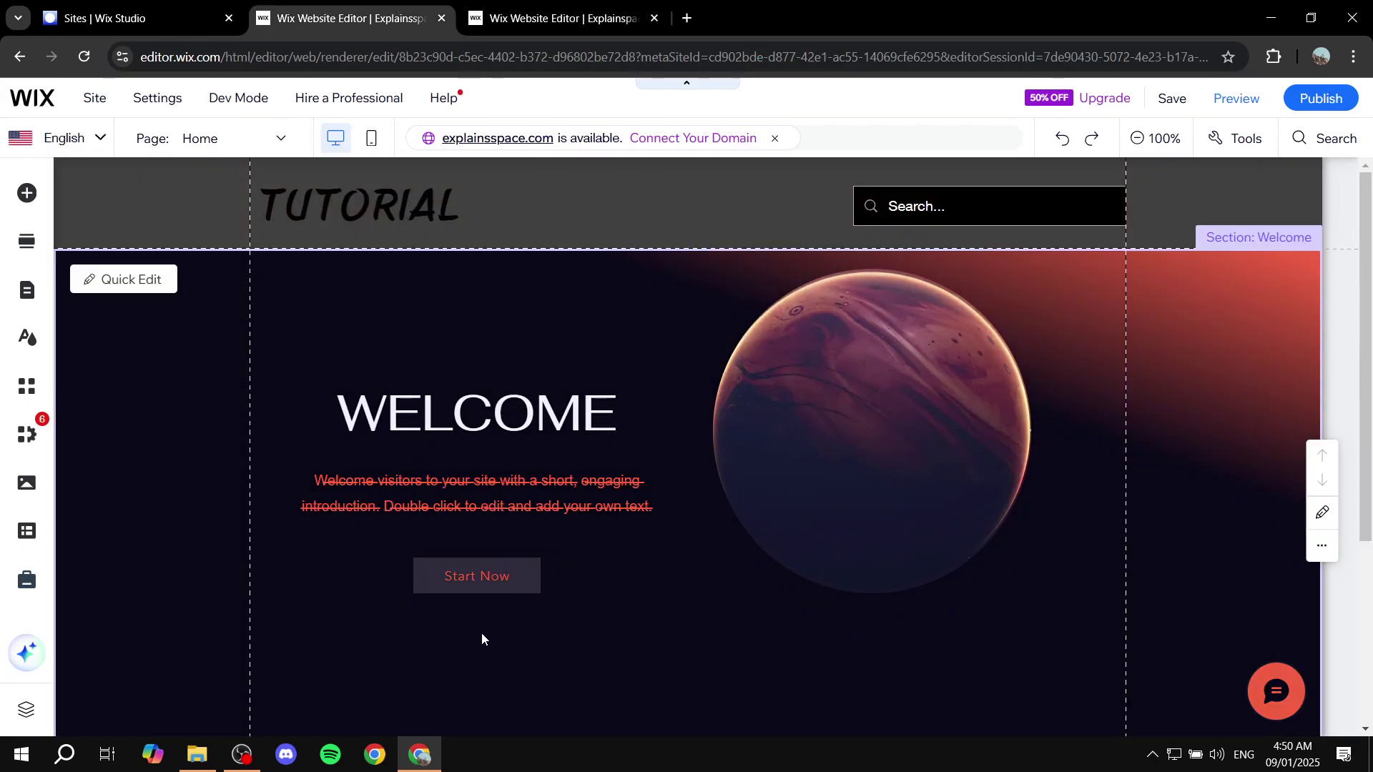
pyautogui.hotkey('ctrl', 'Tab')
pyautogui.hotkey('ctrl', 'v')
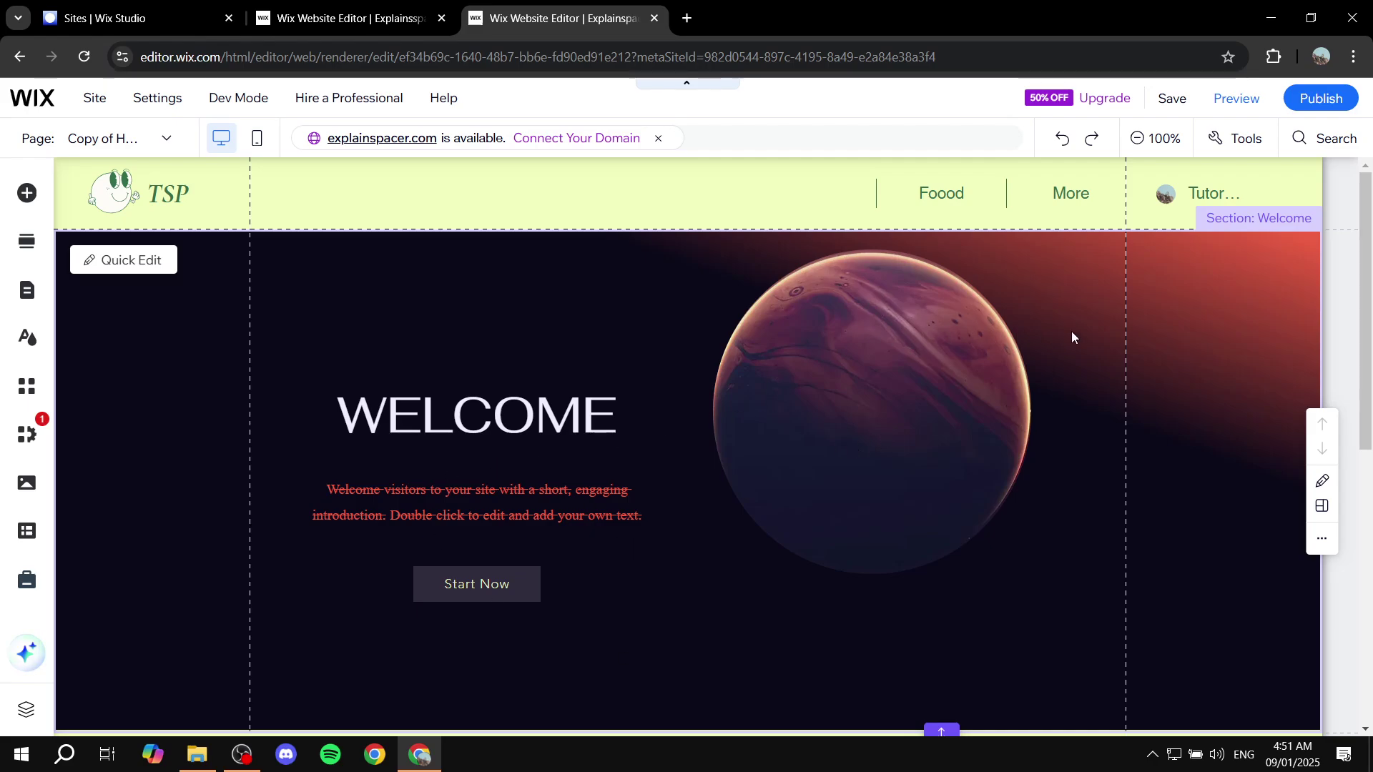
pyautogui.scroll(-10, 1071, 332)
pyautogui.scroll(10, 1094, 343)
pyautogui.hotkey('ctrl', 'shift', 'Tab')
pyautogui.scroll(-4, 625, 500)
pyautogui.scroll(4, 639, 504)
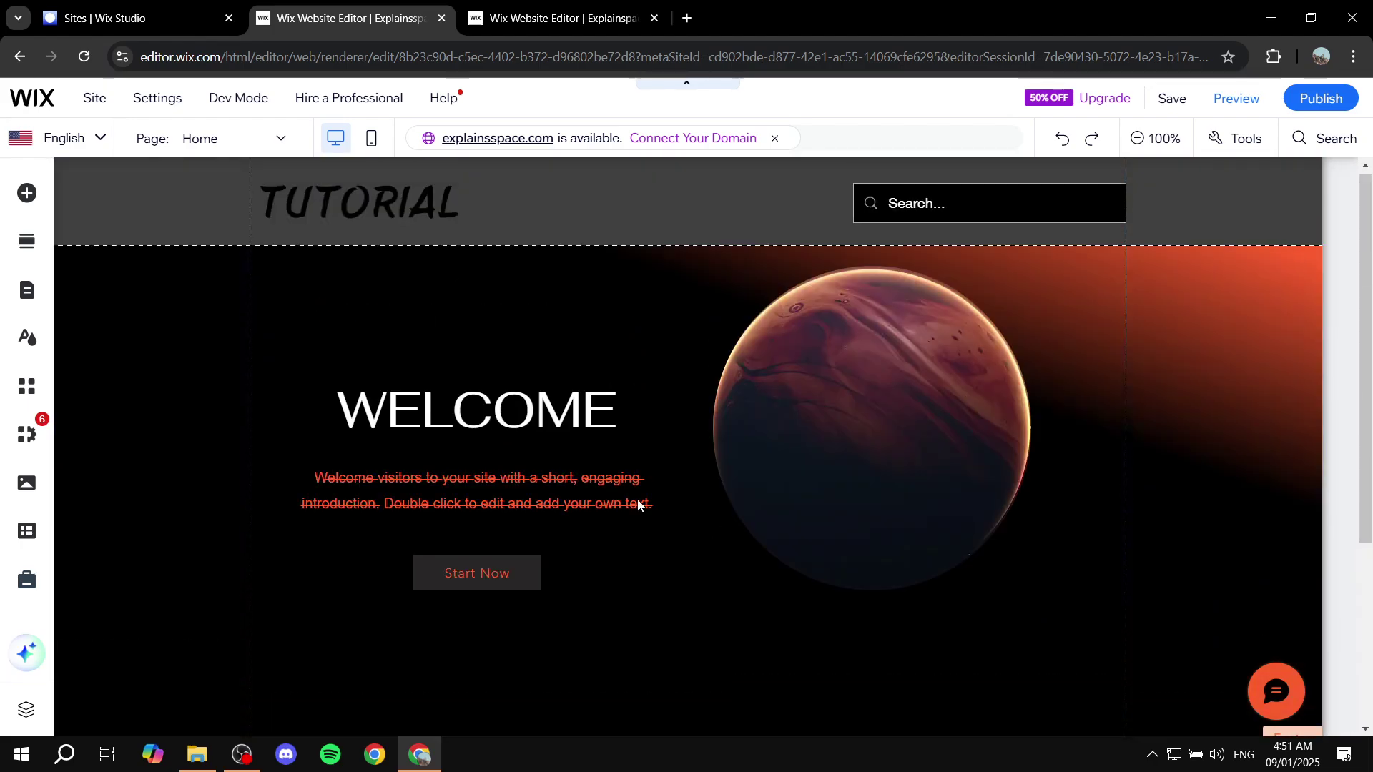
pyautogui.scroll(-4, 1192, 431)
pyautogui.scroll(4, 1050, 568)
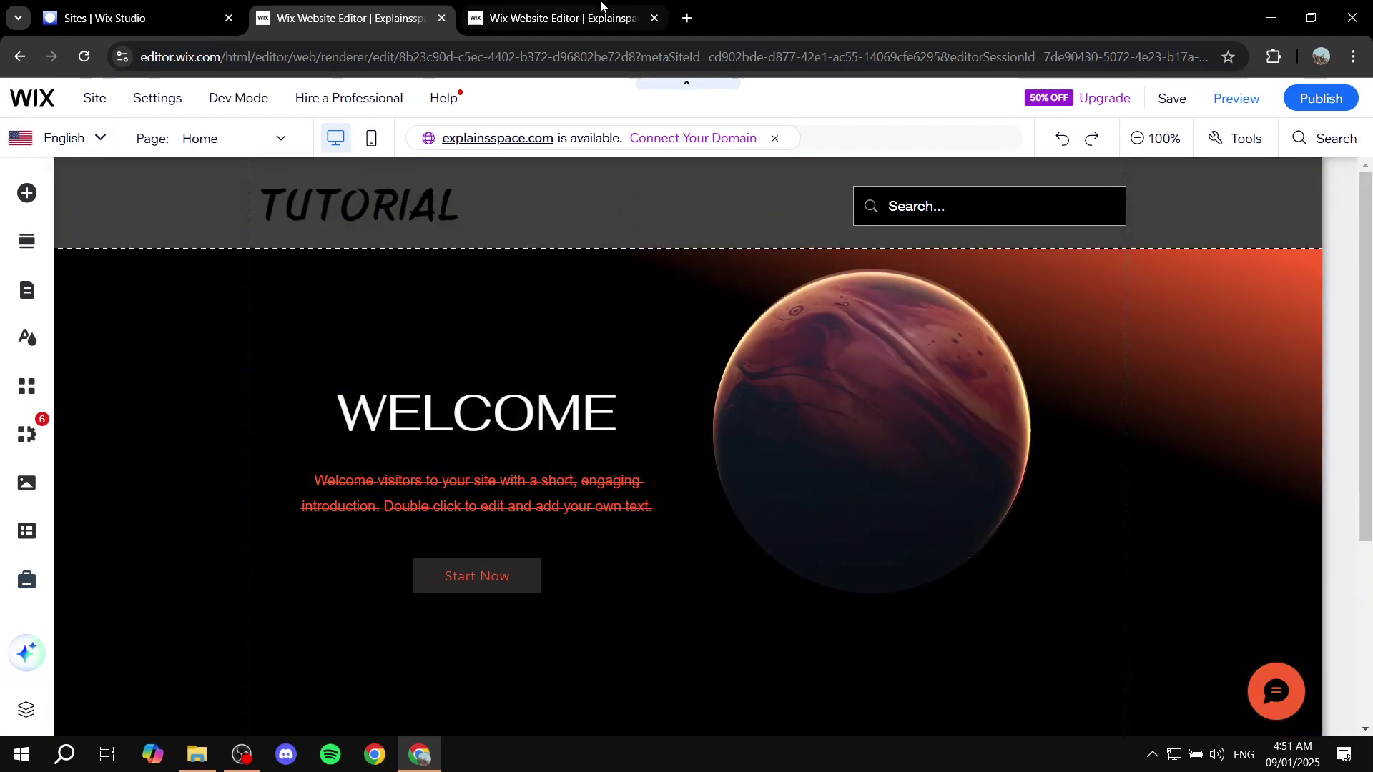
pyautogui.click(600, 6)
pyautogui.scroll(-4, 1018, 447)
pyautogui.scroll(4, 924, 371)
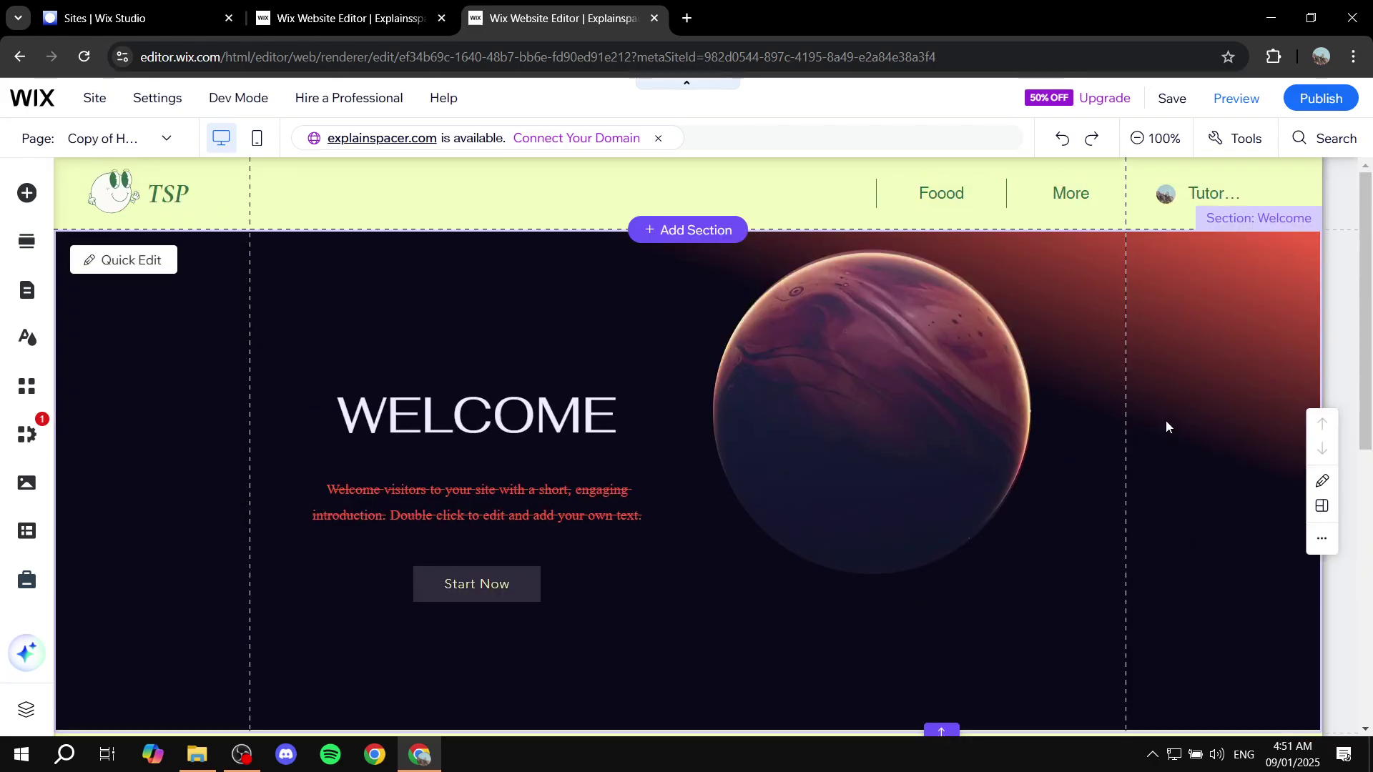
# Review the pasted page in Explainspacer again and check its welcome section against the Explainsspace Home page.
pyautogui.scroll(-4, 1163, 458)
pyautogui.scroll(4, 1162, 475)
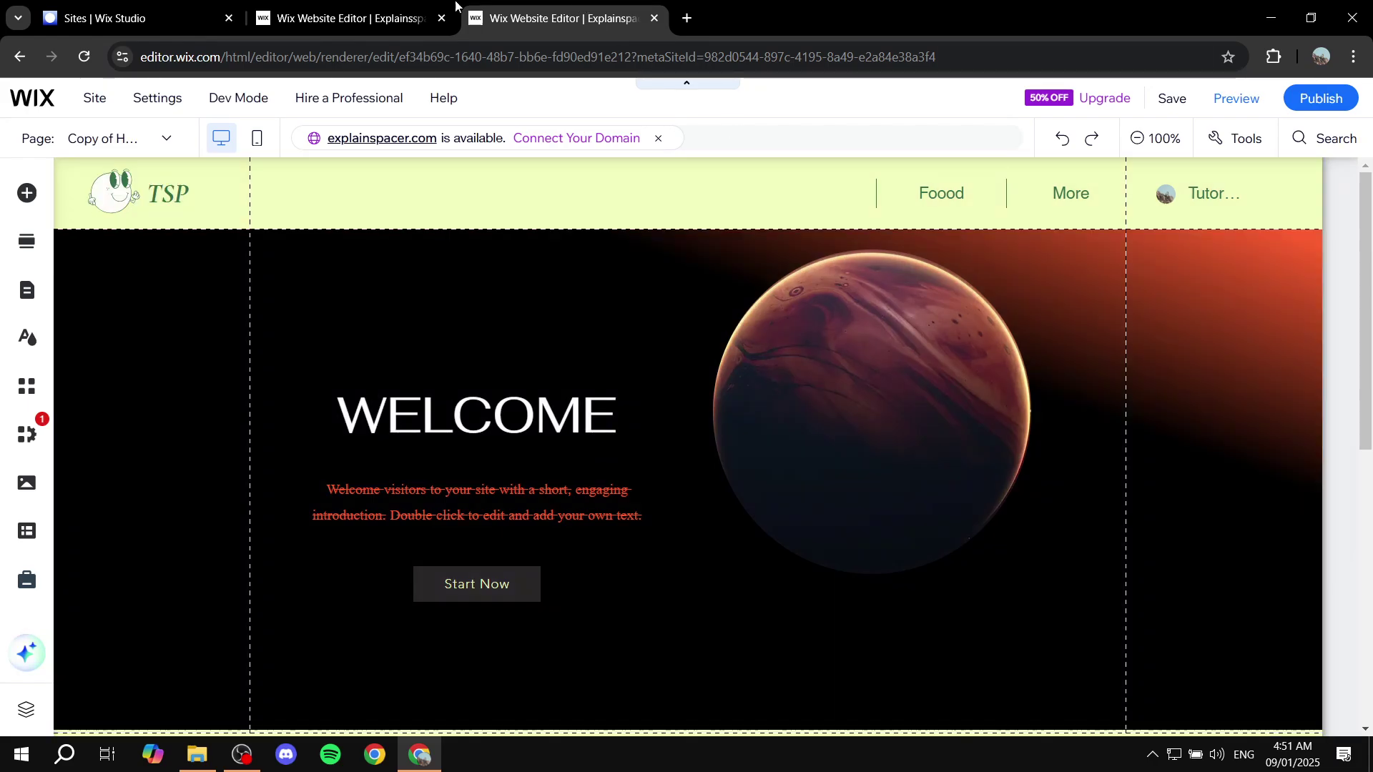
pyautogui.click(343, 18)
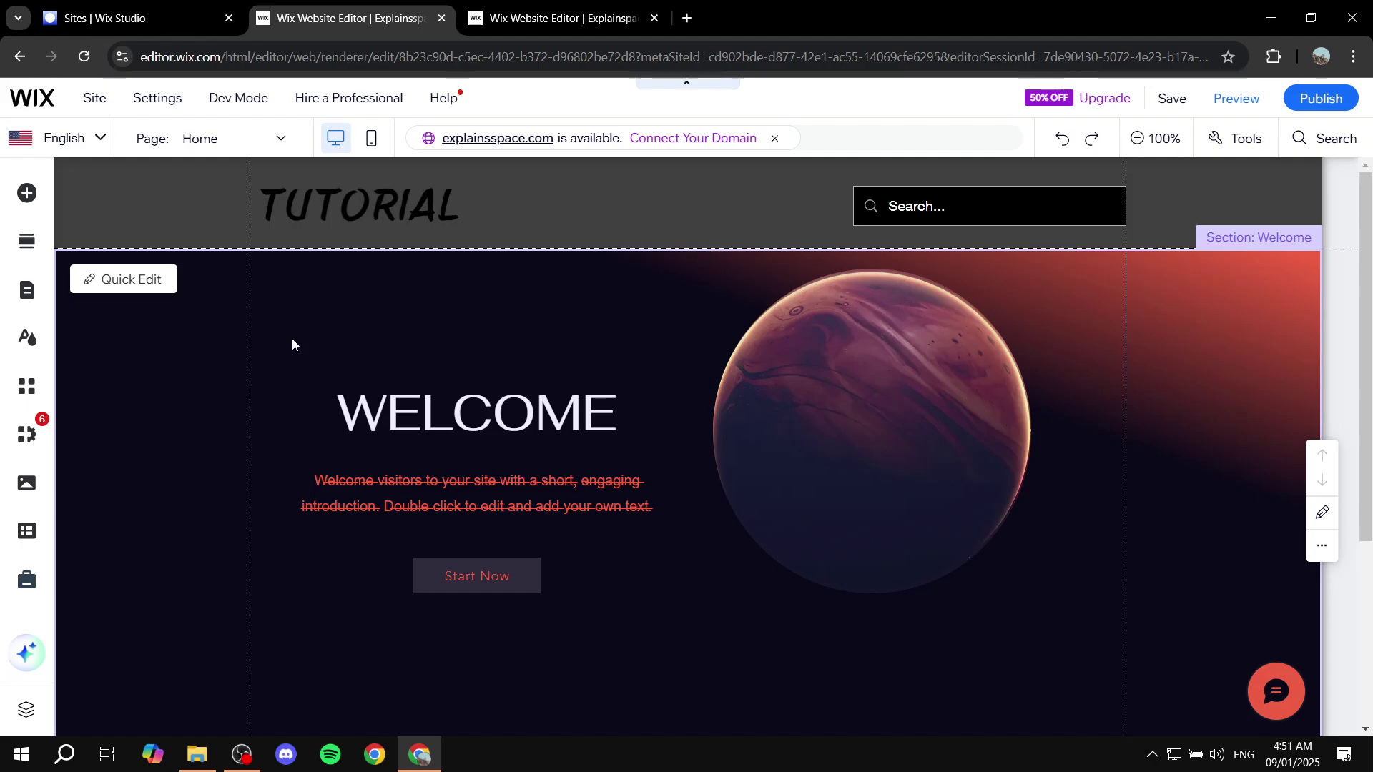
pyautogui.hotkey('ctrl', 'Tab')
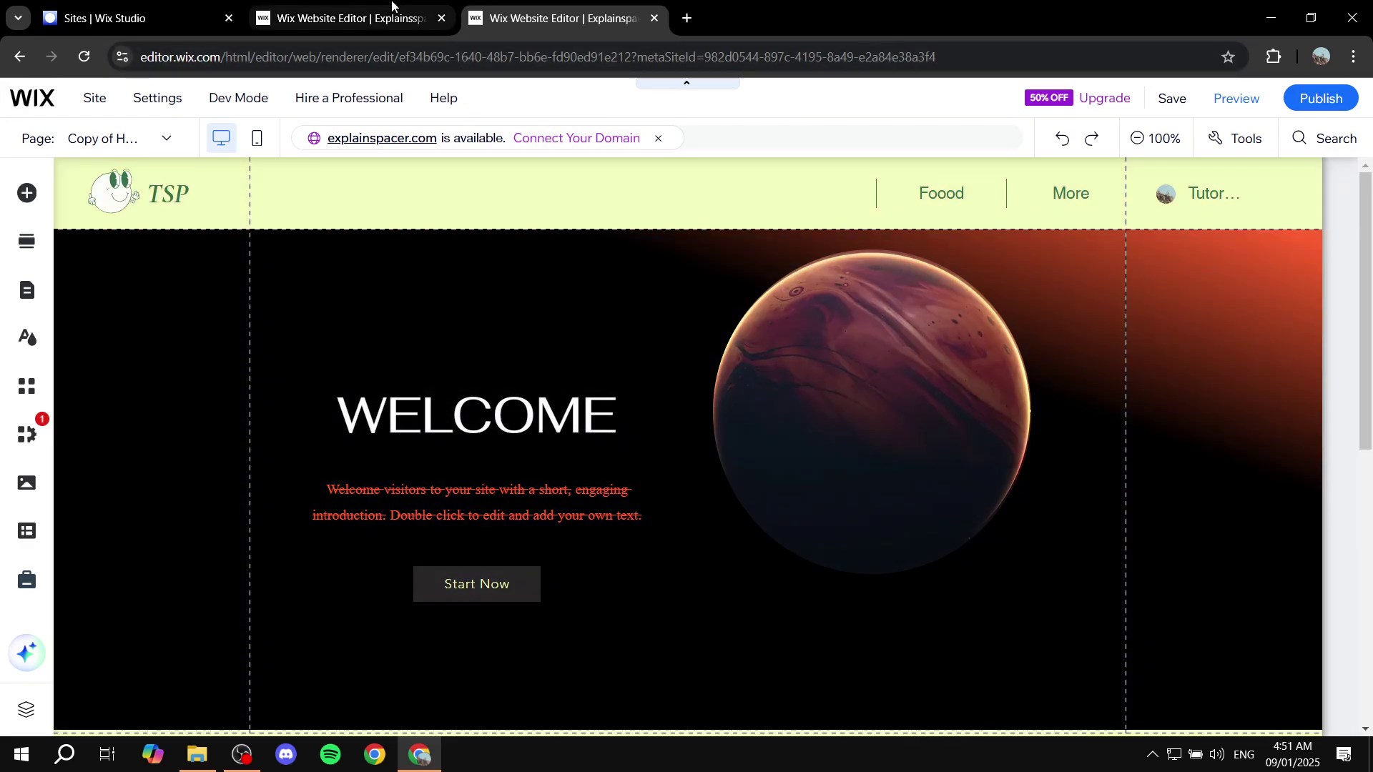
pyautogui.click(390, 8)
pyautogui.click(558, 18)
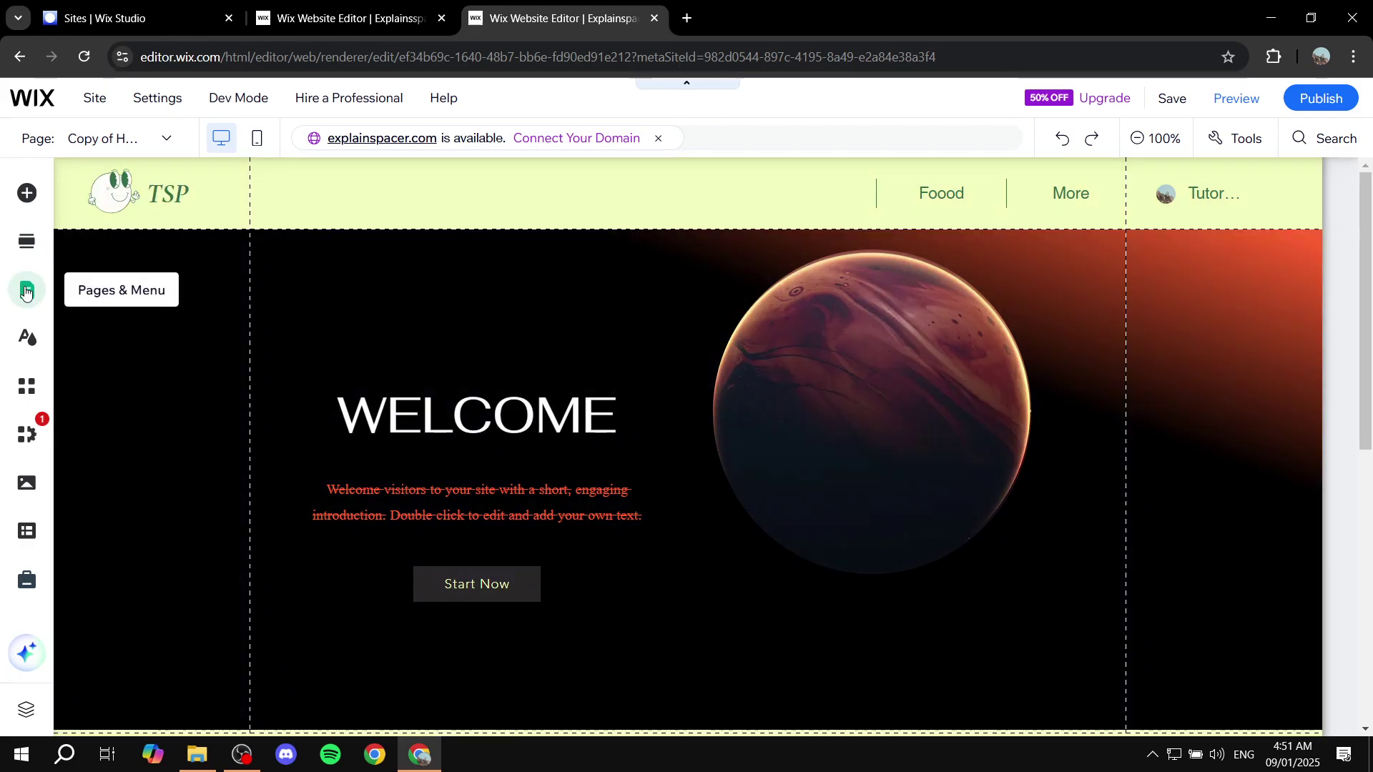
# Set the Copy of Home page as the homepage of the Explainspacer site.
pyautogui.click(25, 291)
pyautogui.click(480, 322)
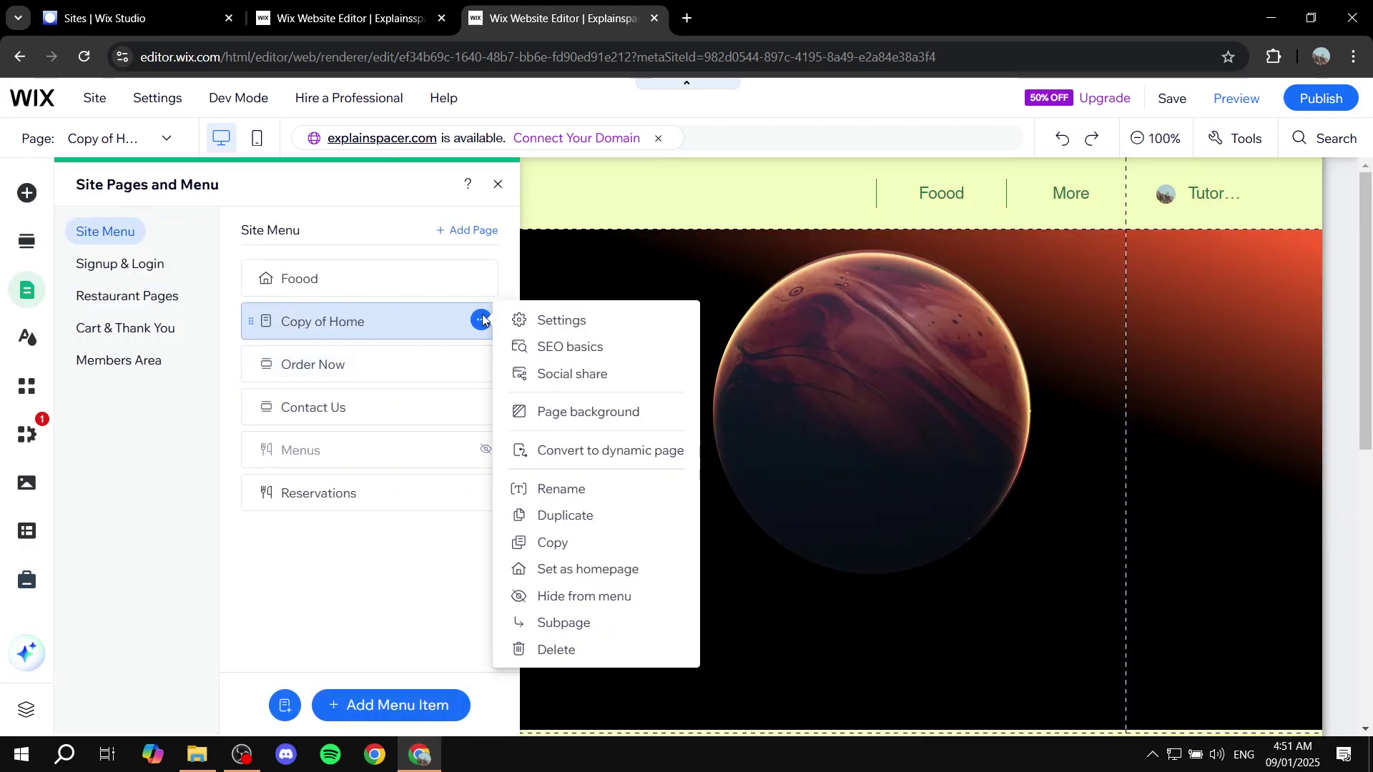
pyautogui.click(569, 568)
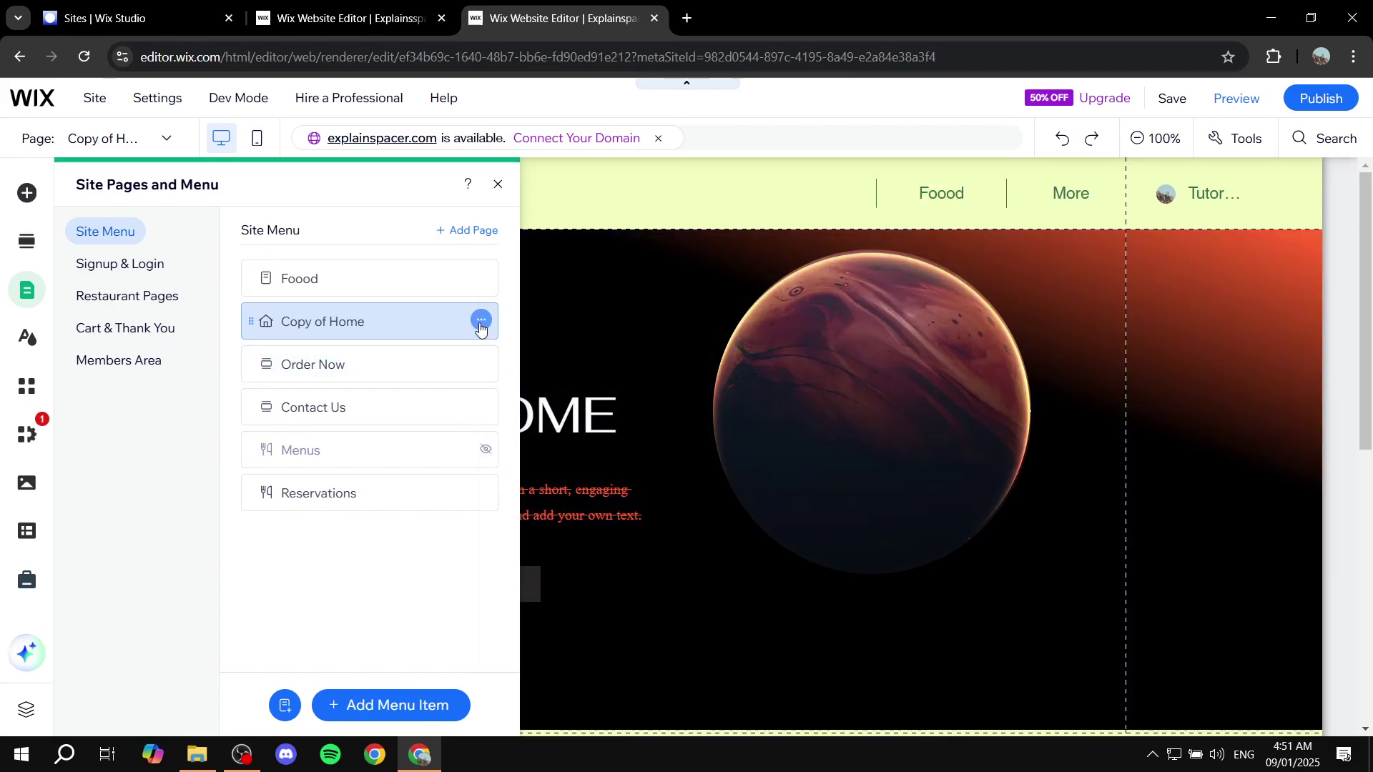
# Rename the Copy of Home page as Home and close the site pages settings.
pyautogui.click(481, 320)
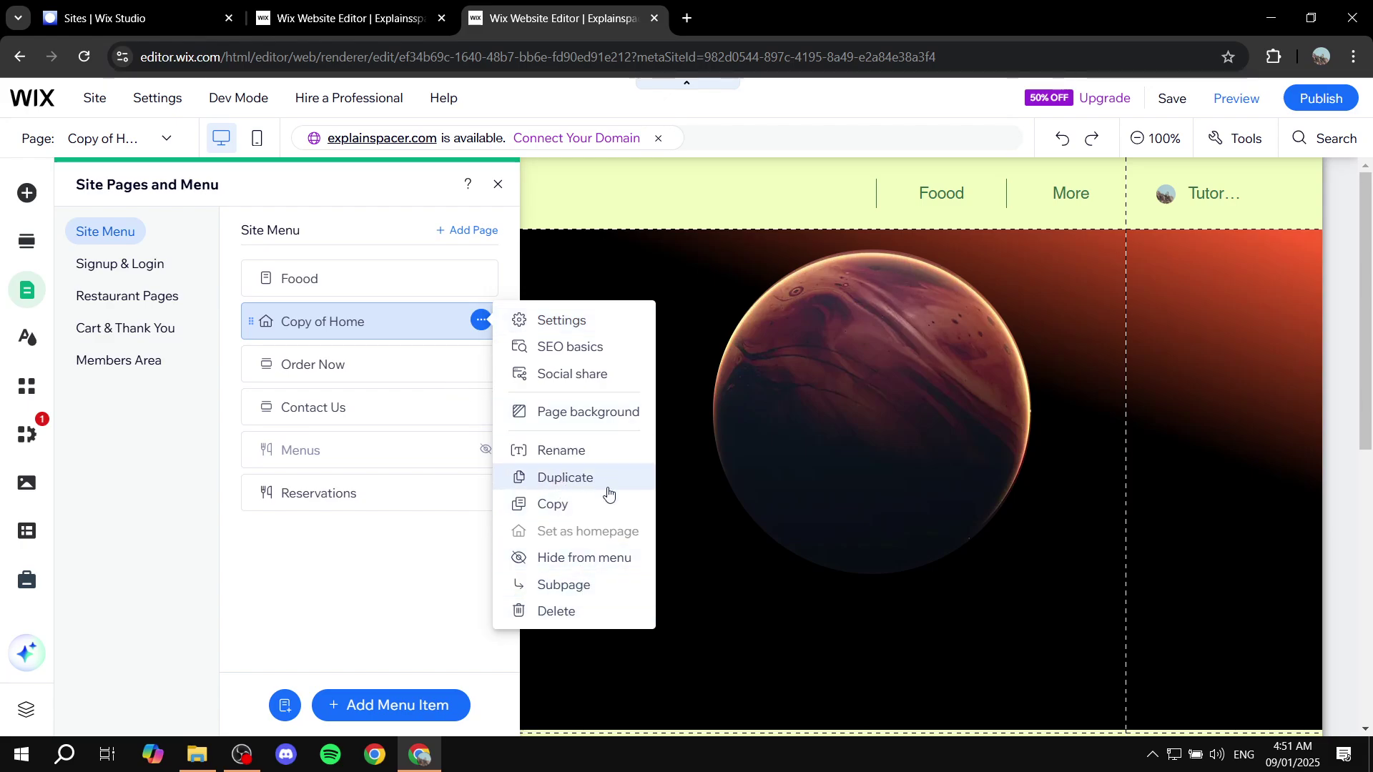
pyautogui.click(565, 449)
pyautogui.write('Home')
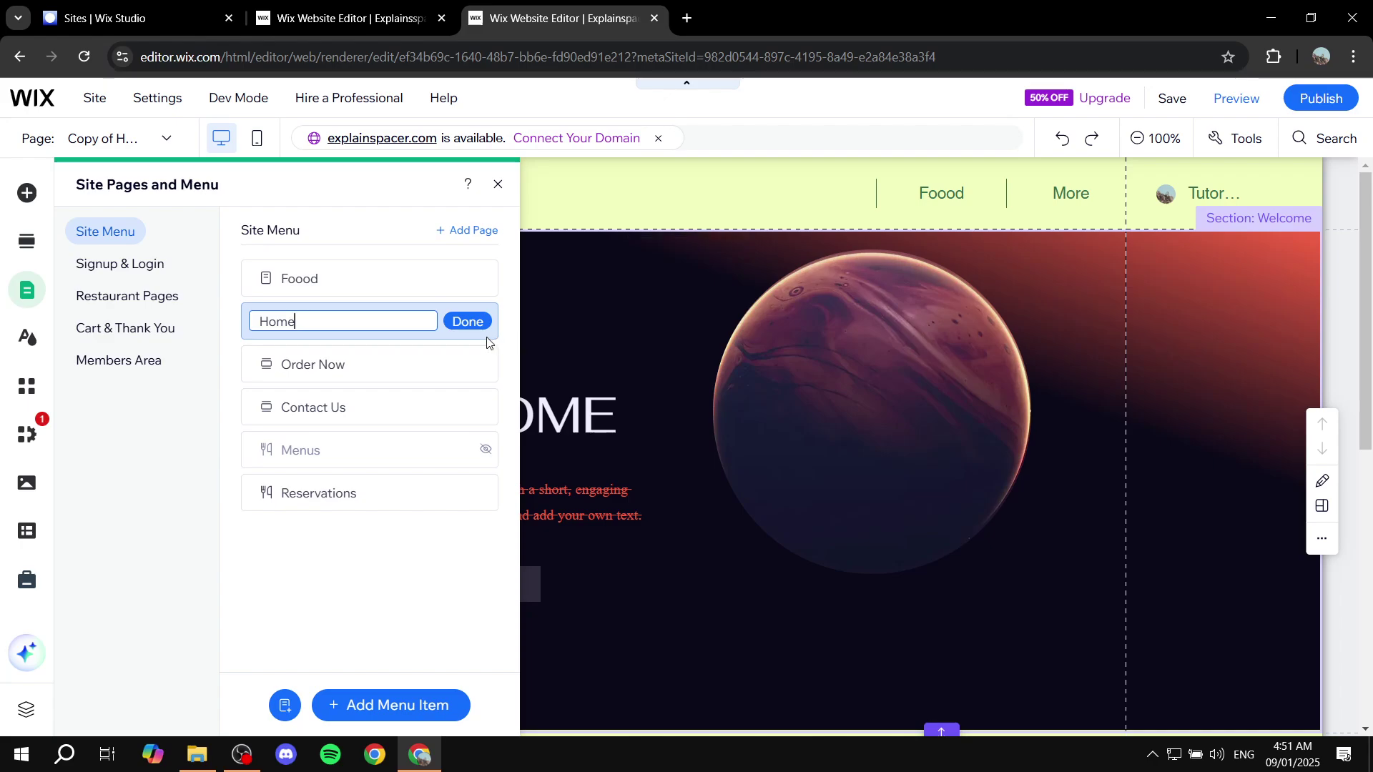
pyautogui.click(479, 326)
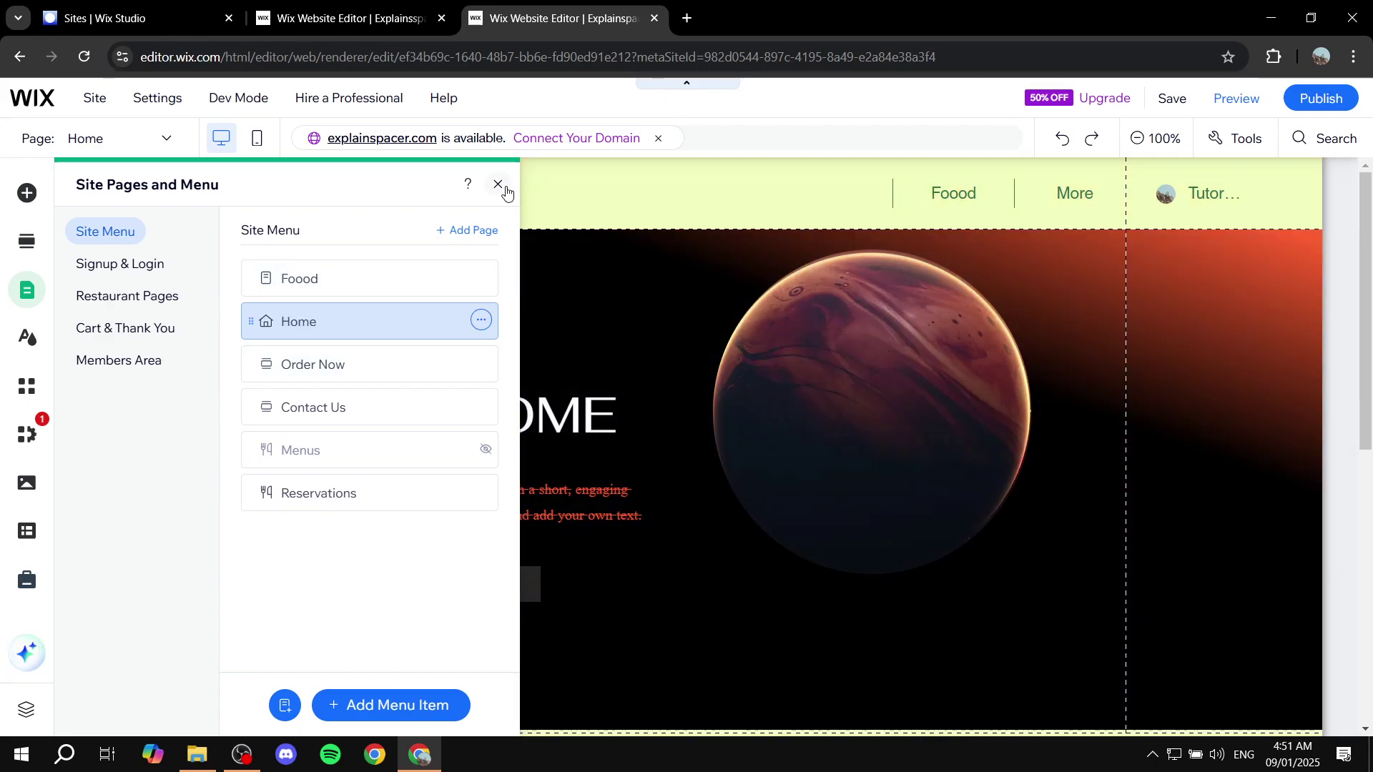
pyautogui.click(498, 186)
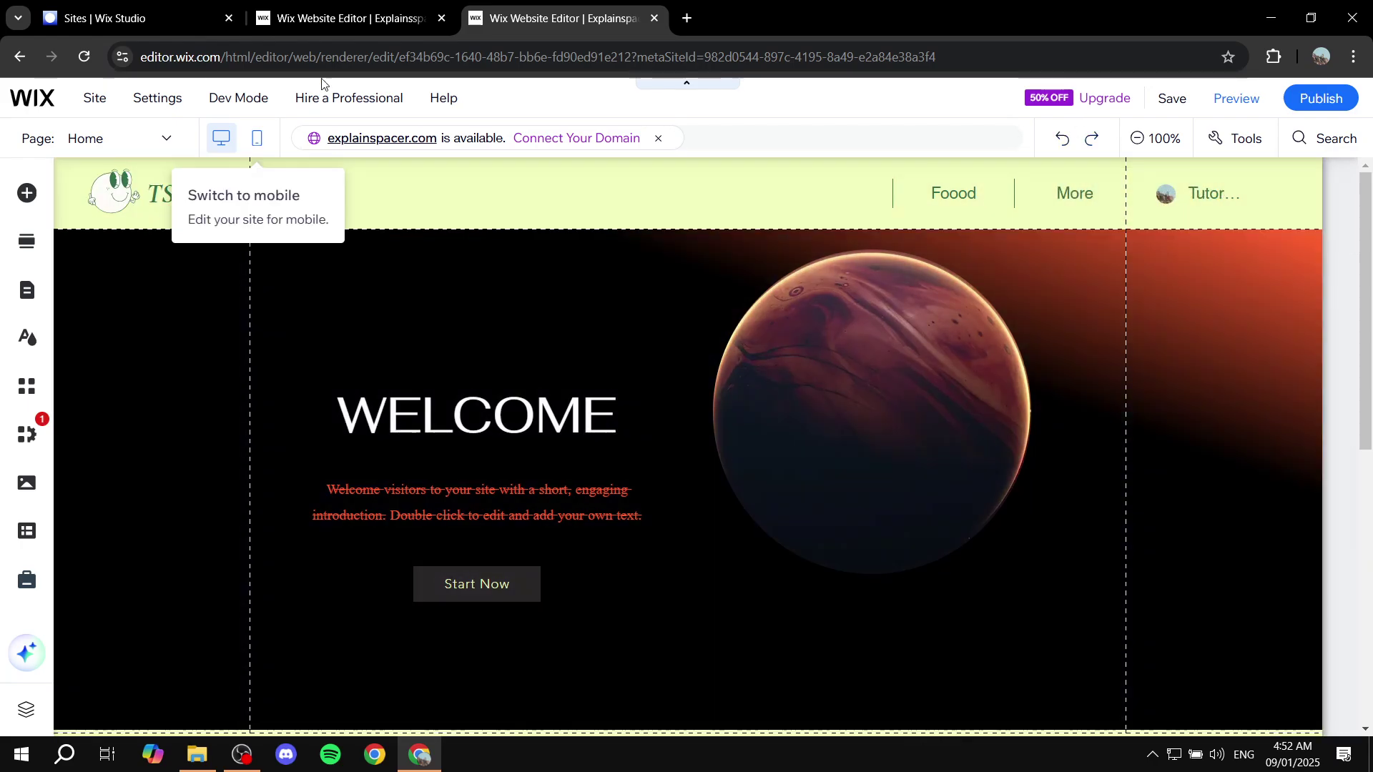
# View the Explainsspace Home page once more, and examine the options for Contact Us, Order Now and Reservations in the Explainspacer site menu.
pyautogui.click(343, 18)
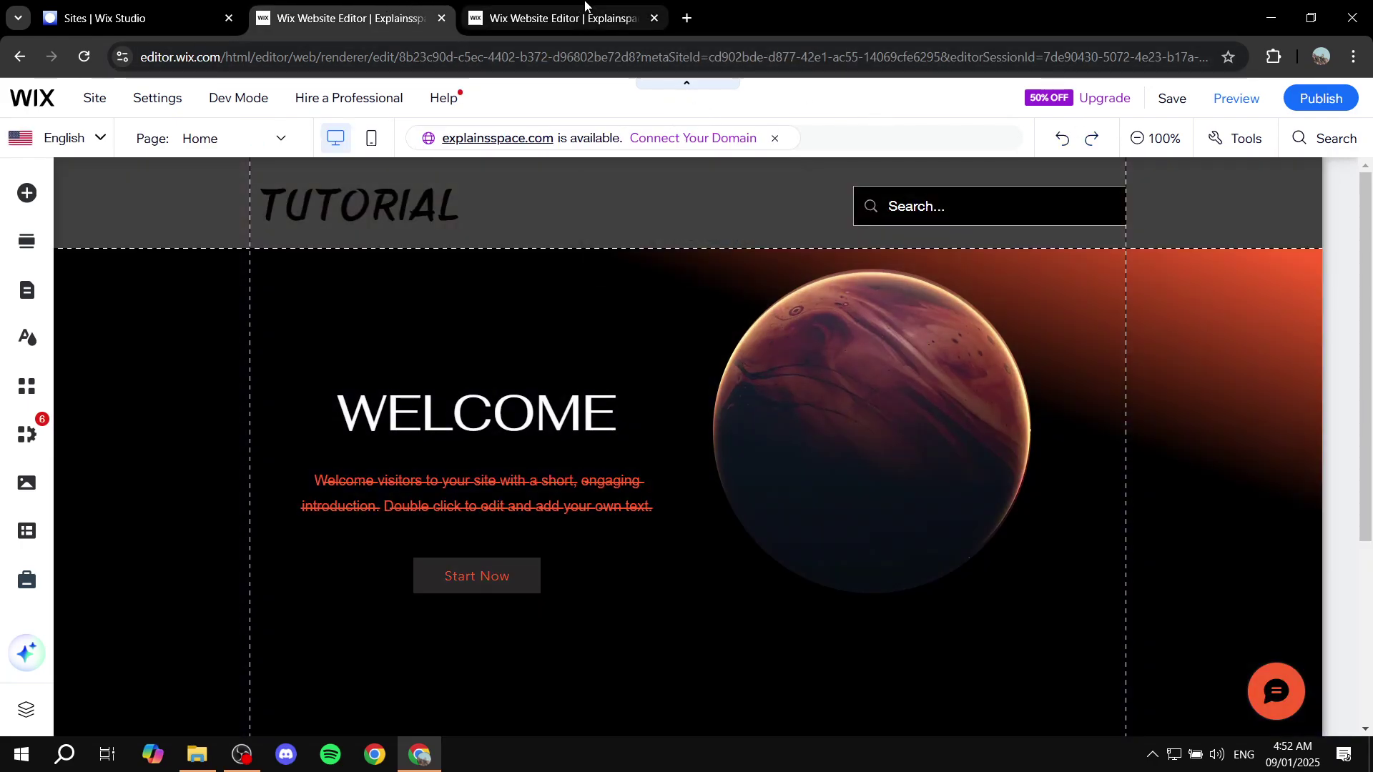
pyautogui.click(558, 18)
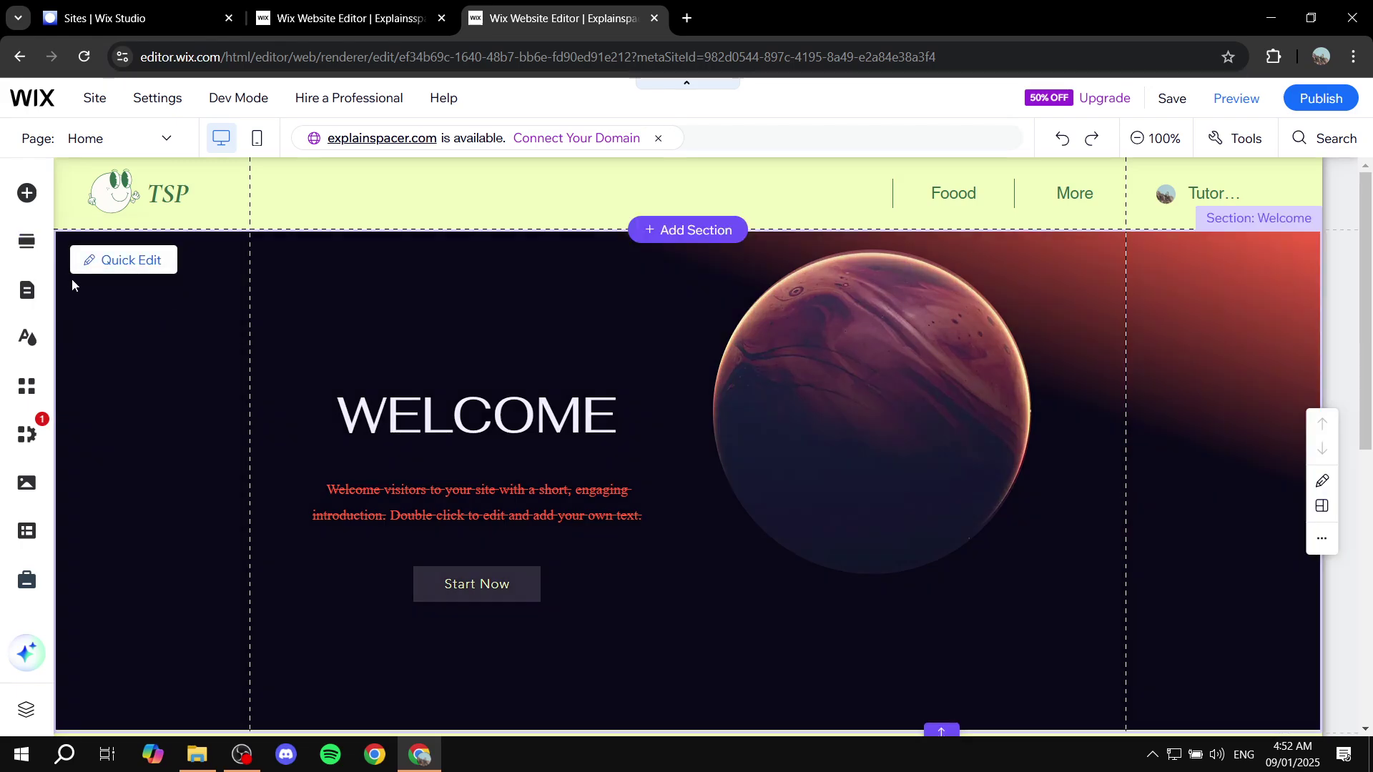
pyautogui.click(26, 290)
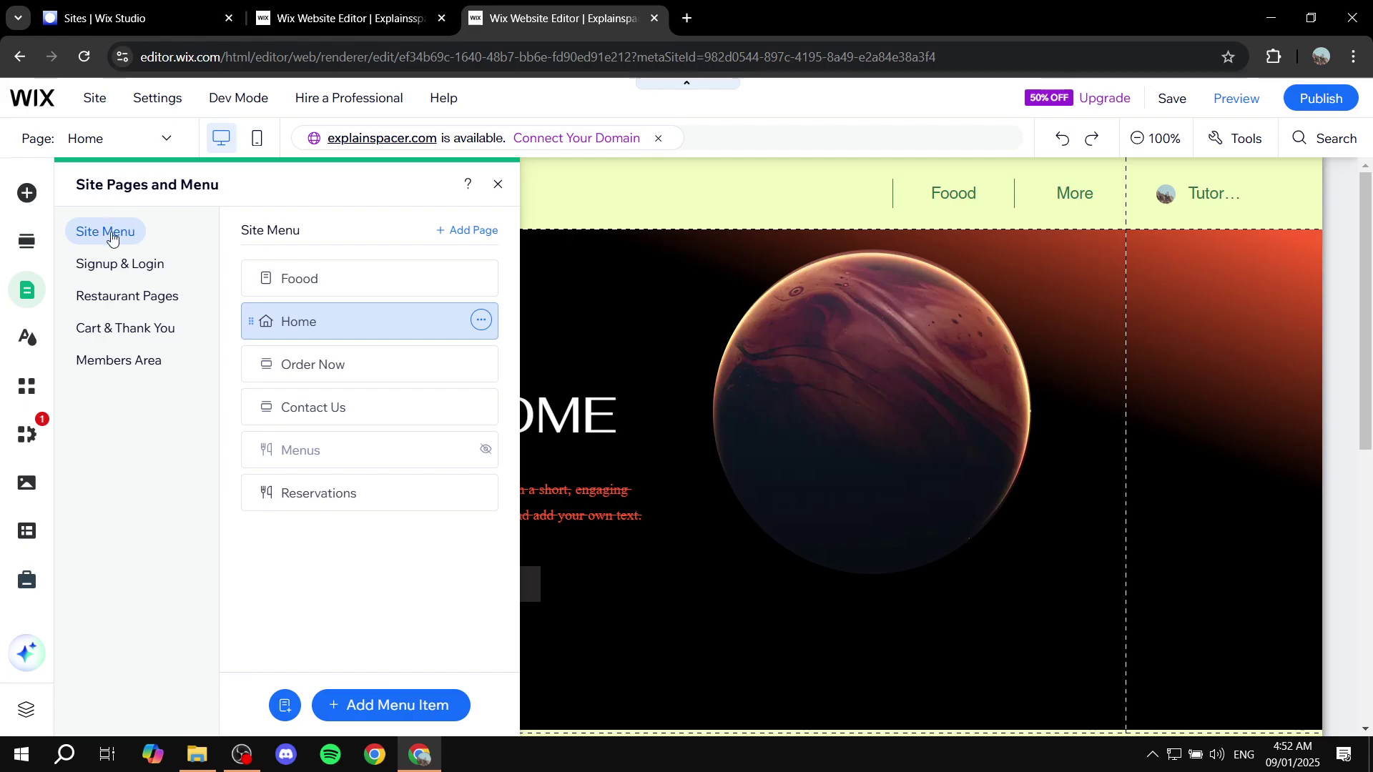
pyautogui.click(481, 413)
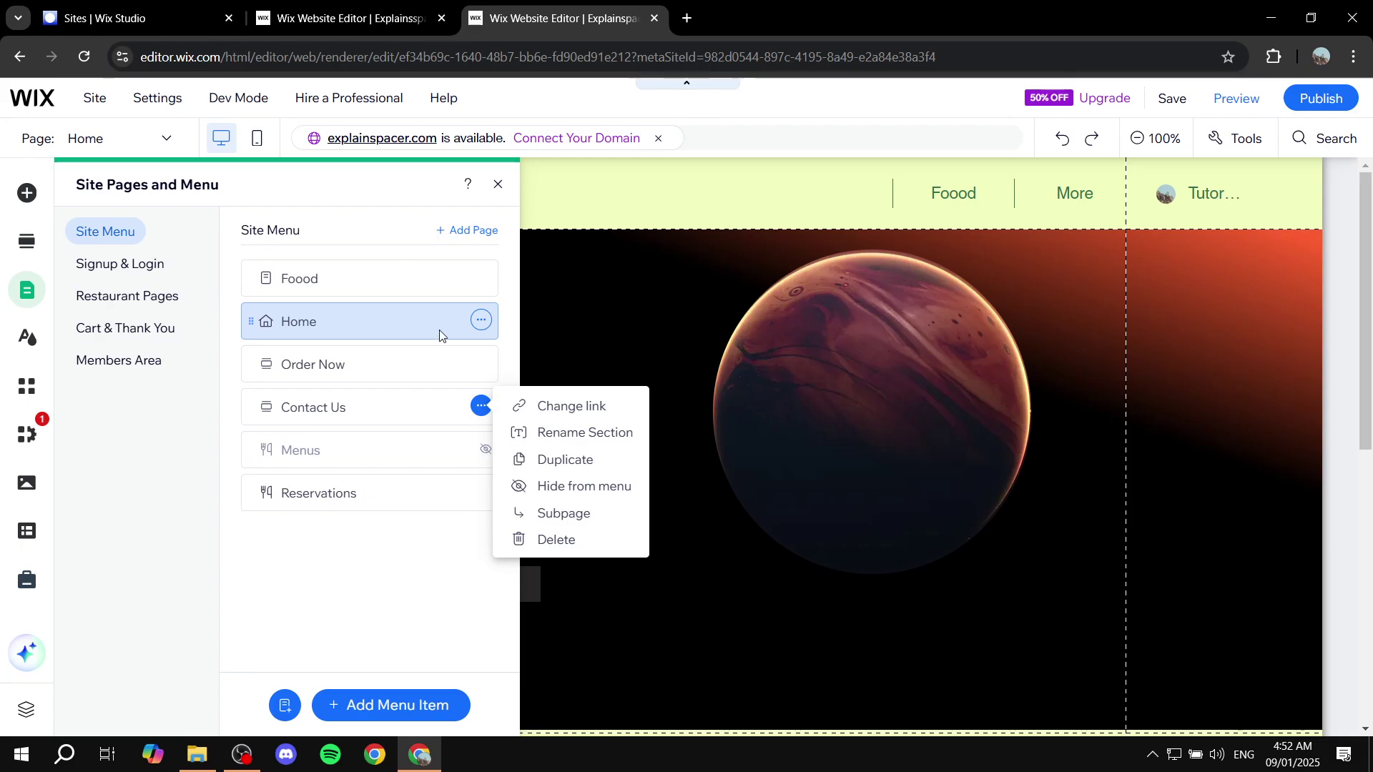
pyautogui.click(481, 364)
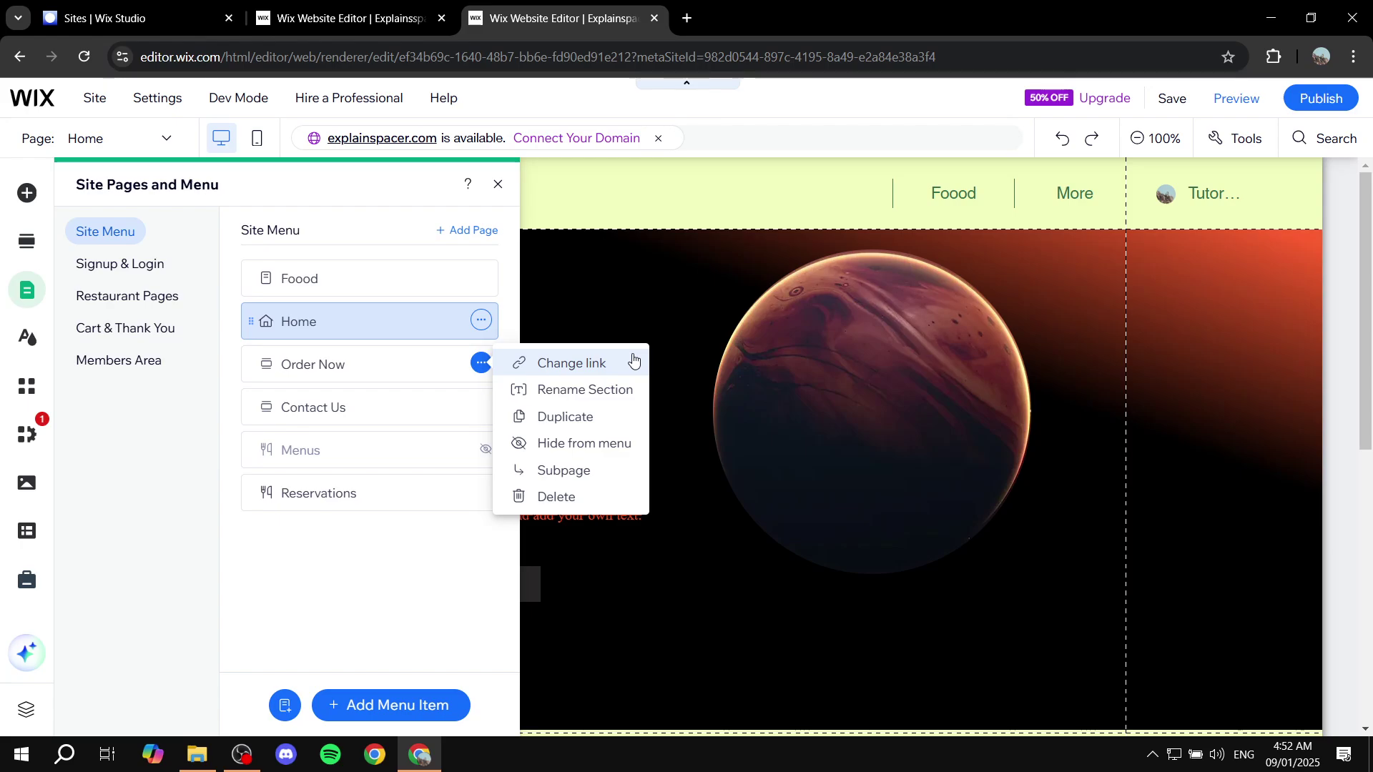
pyautogui.click(432, 561)
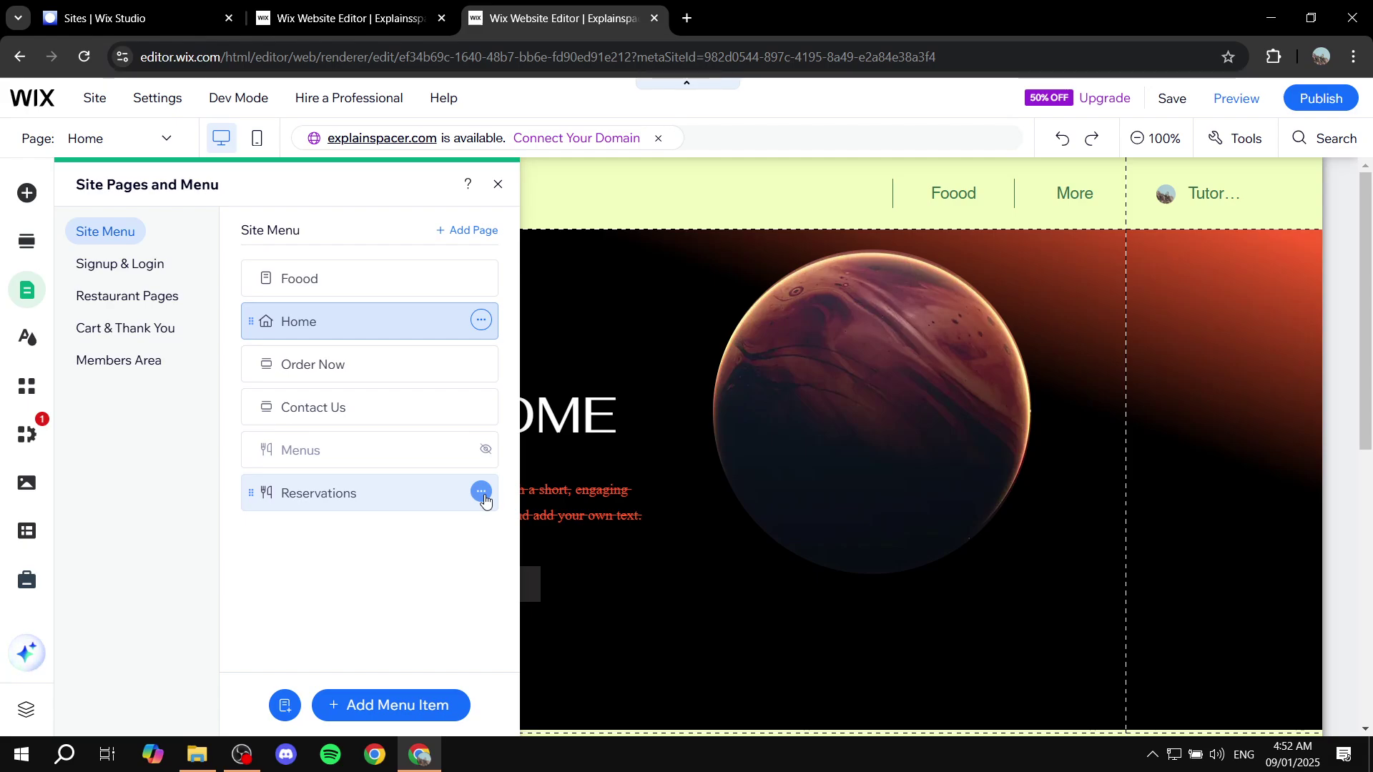
pyautogui.click(481, 493)
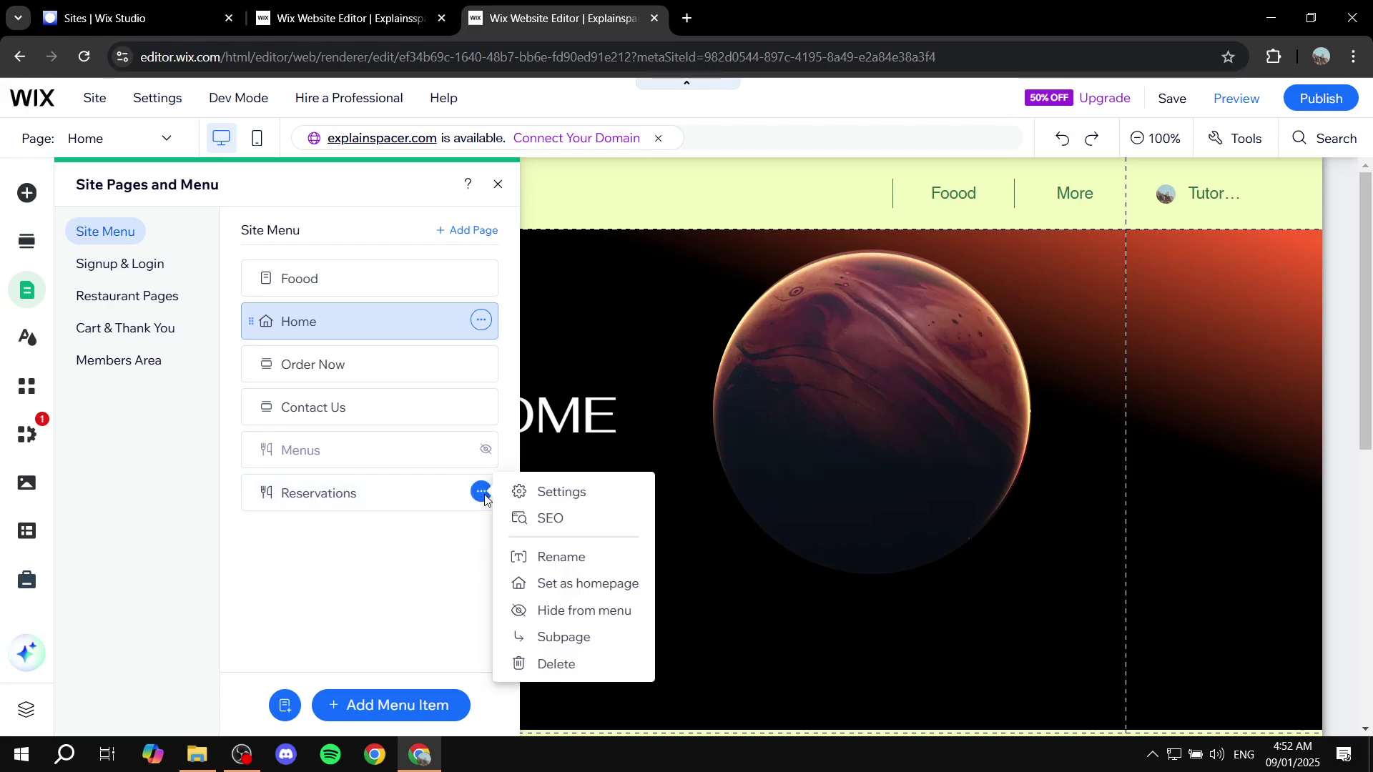
pyautogui.click(421, 612)
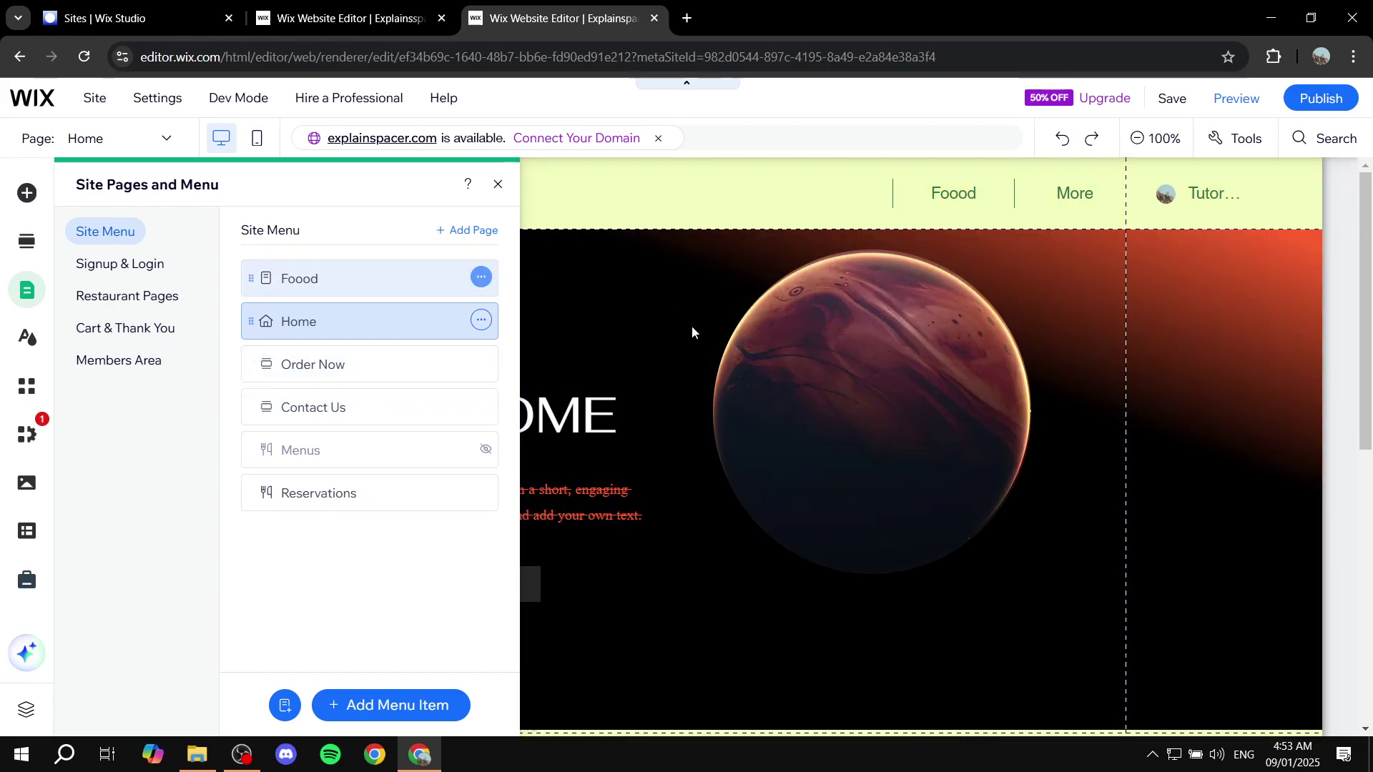
# Examine the page options for Foood and Home, including copying, and close the site pages settings.
pyautogui.click(482, 278)
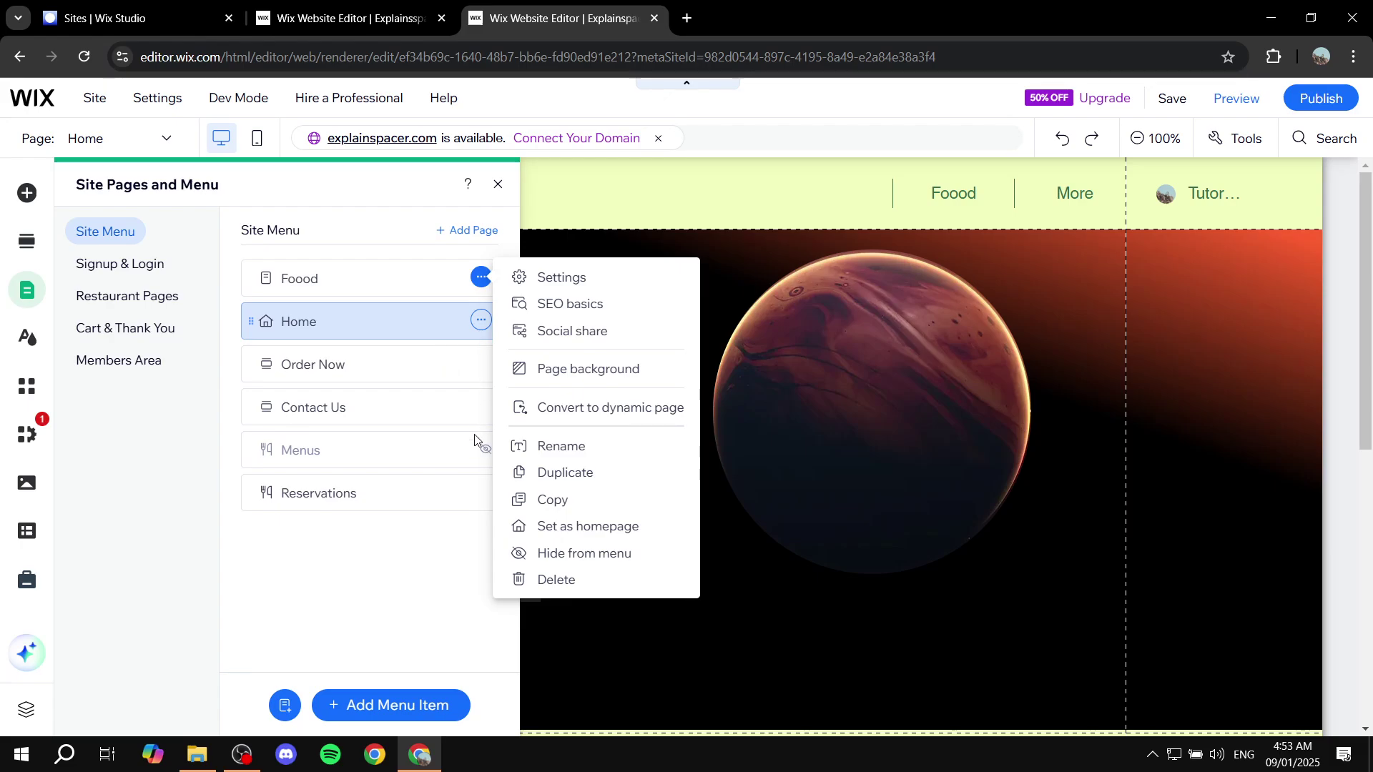
pyautogui.click(397, 306)
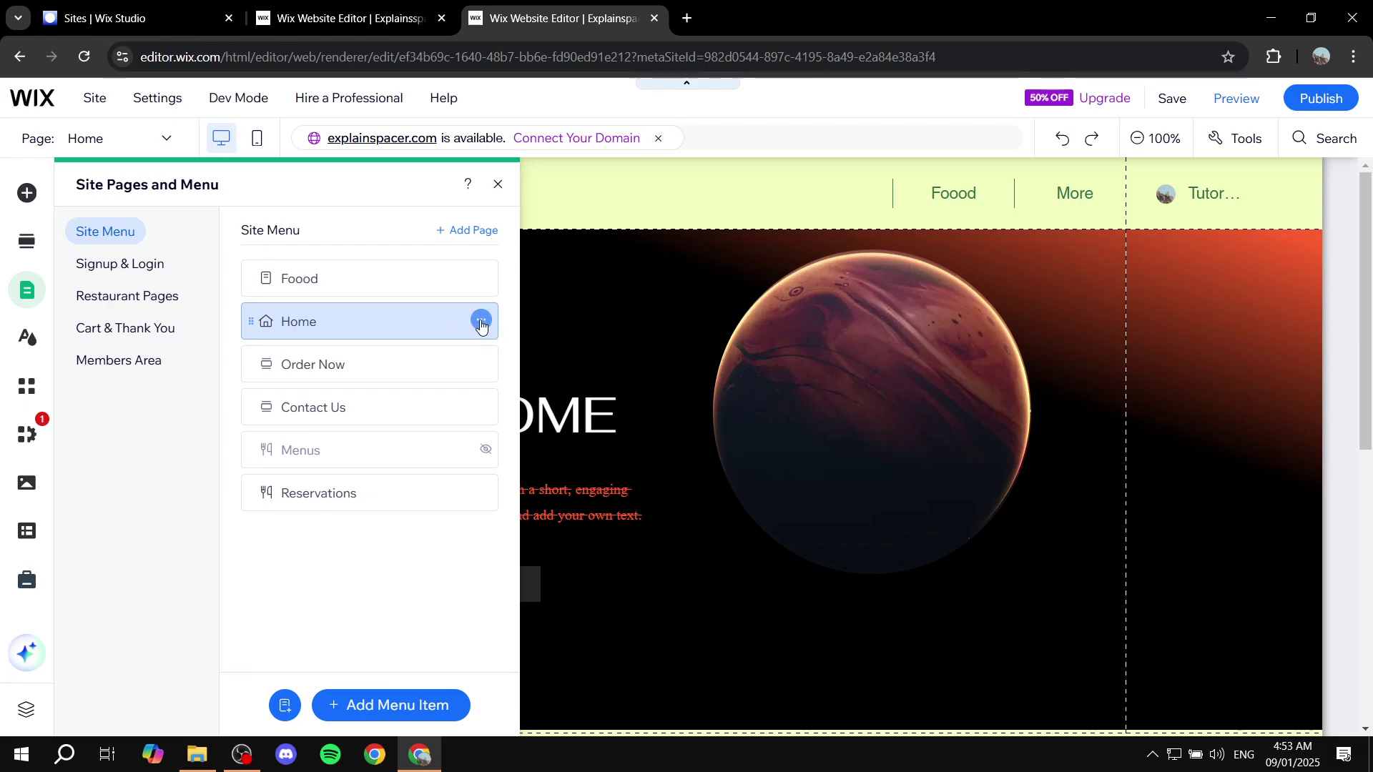
pyautogui.click(480, 320)
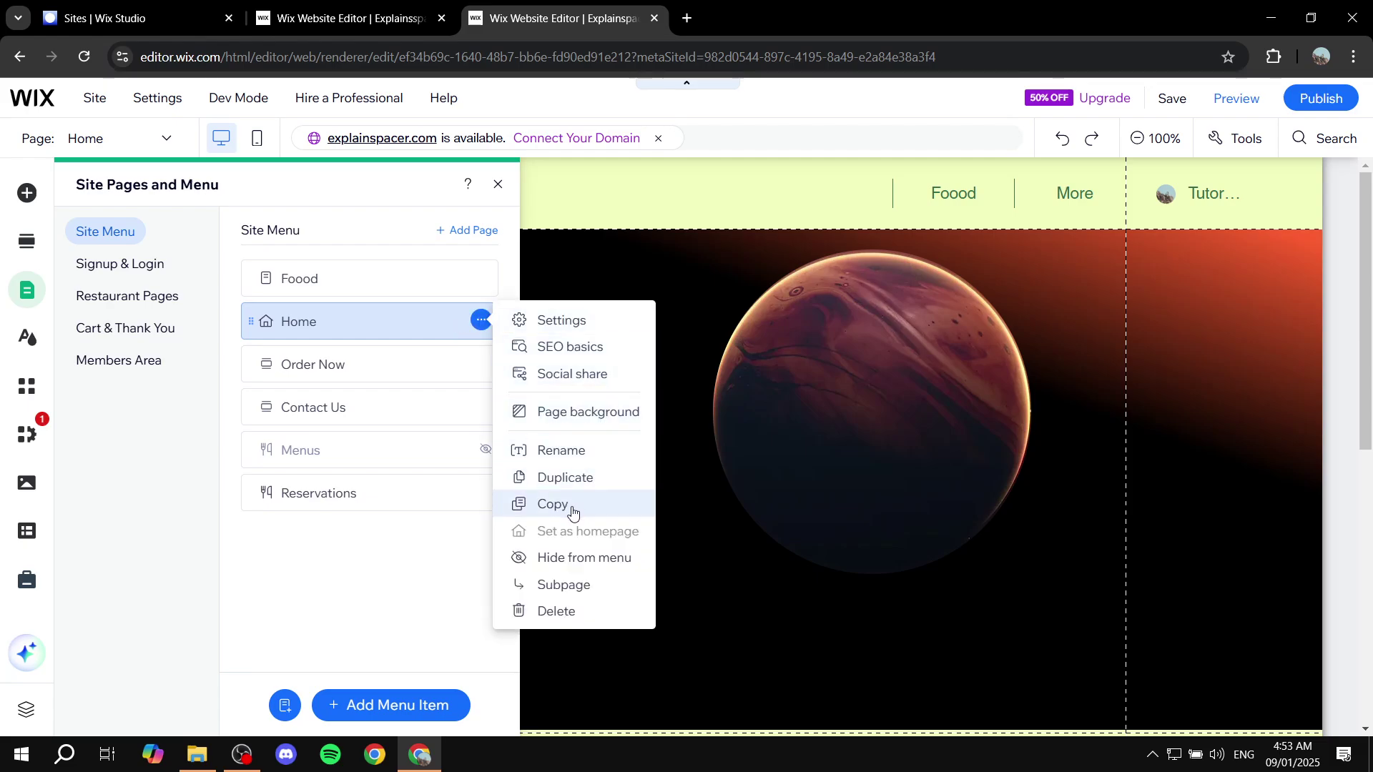
pyautogui.click(446, 588)
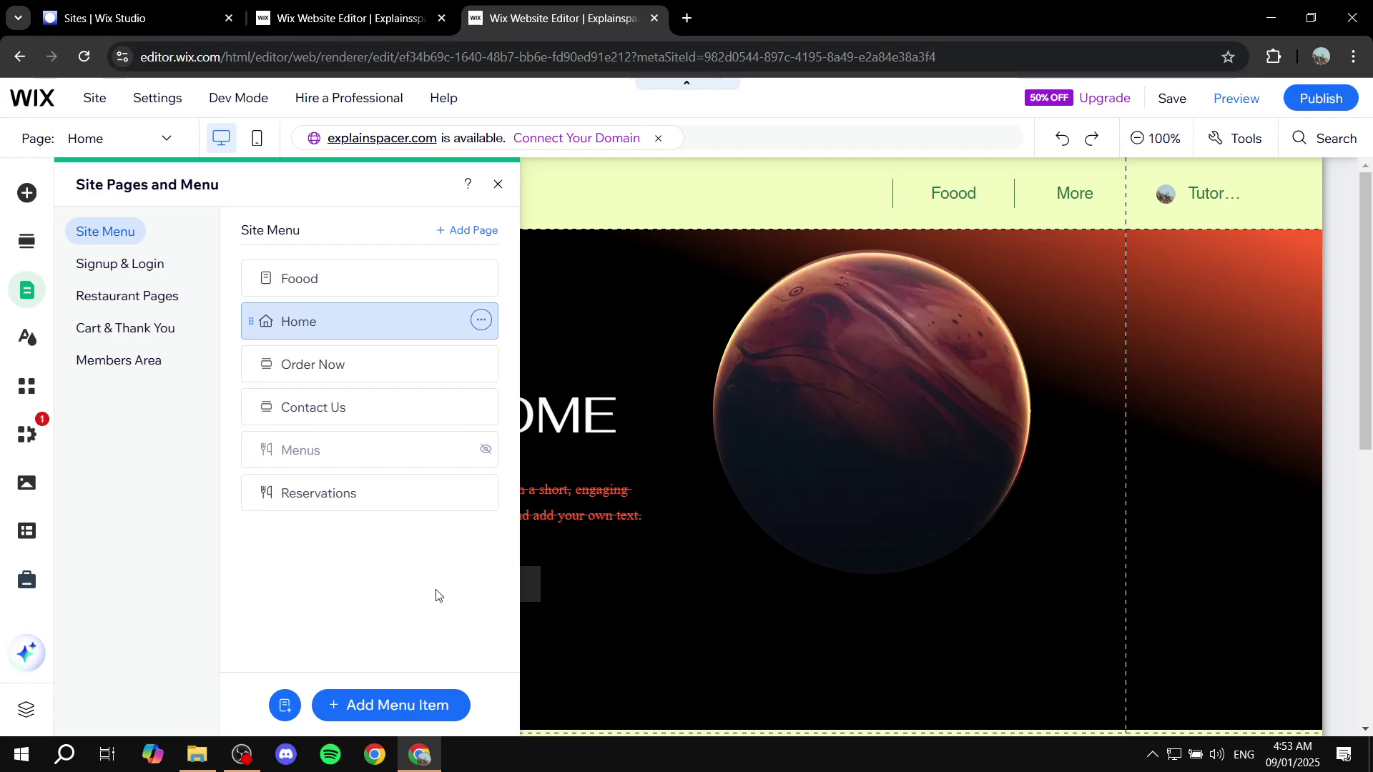
pyautogui.click(498, 184)
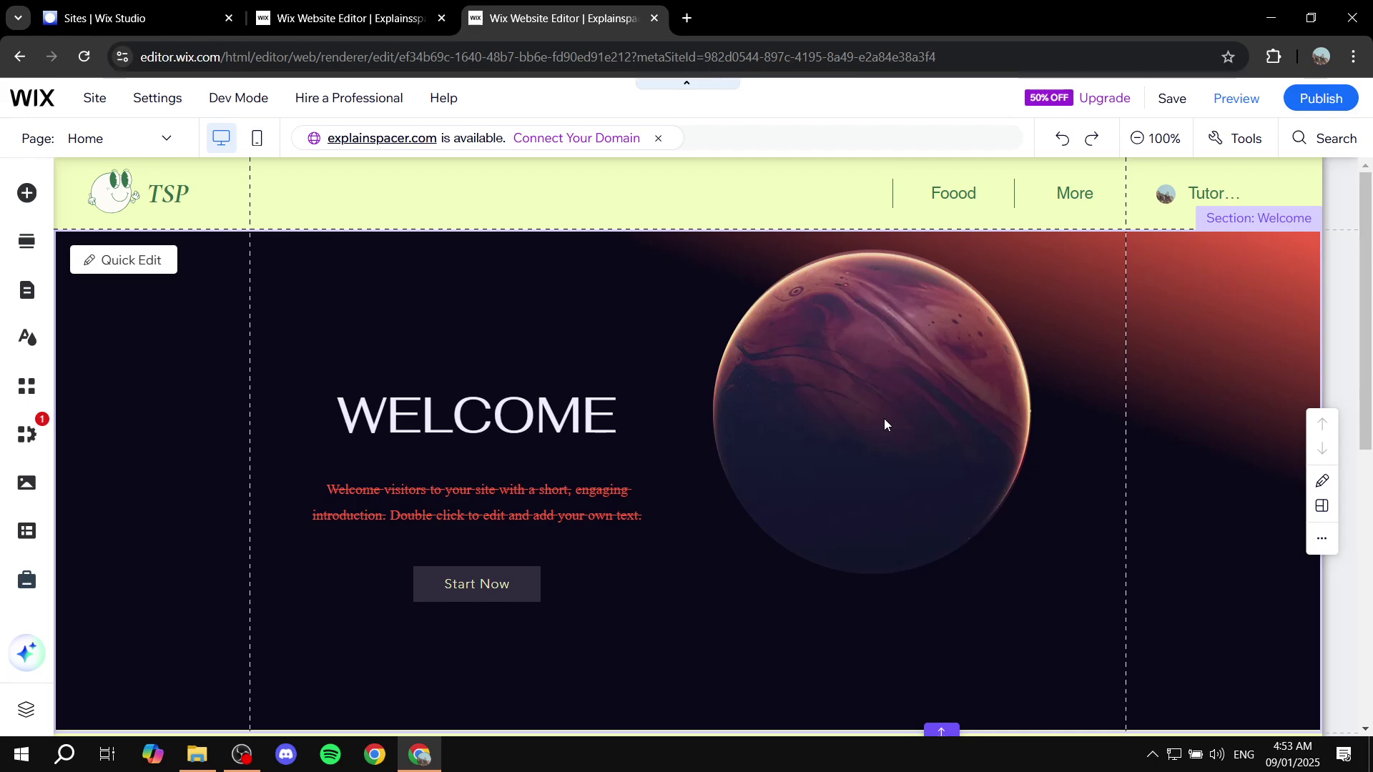